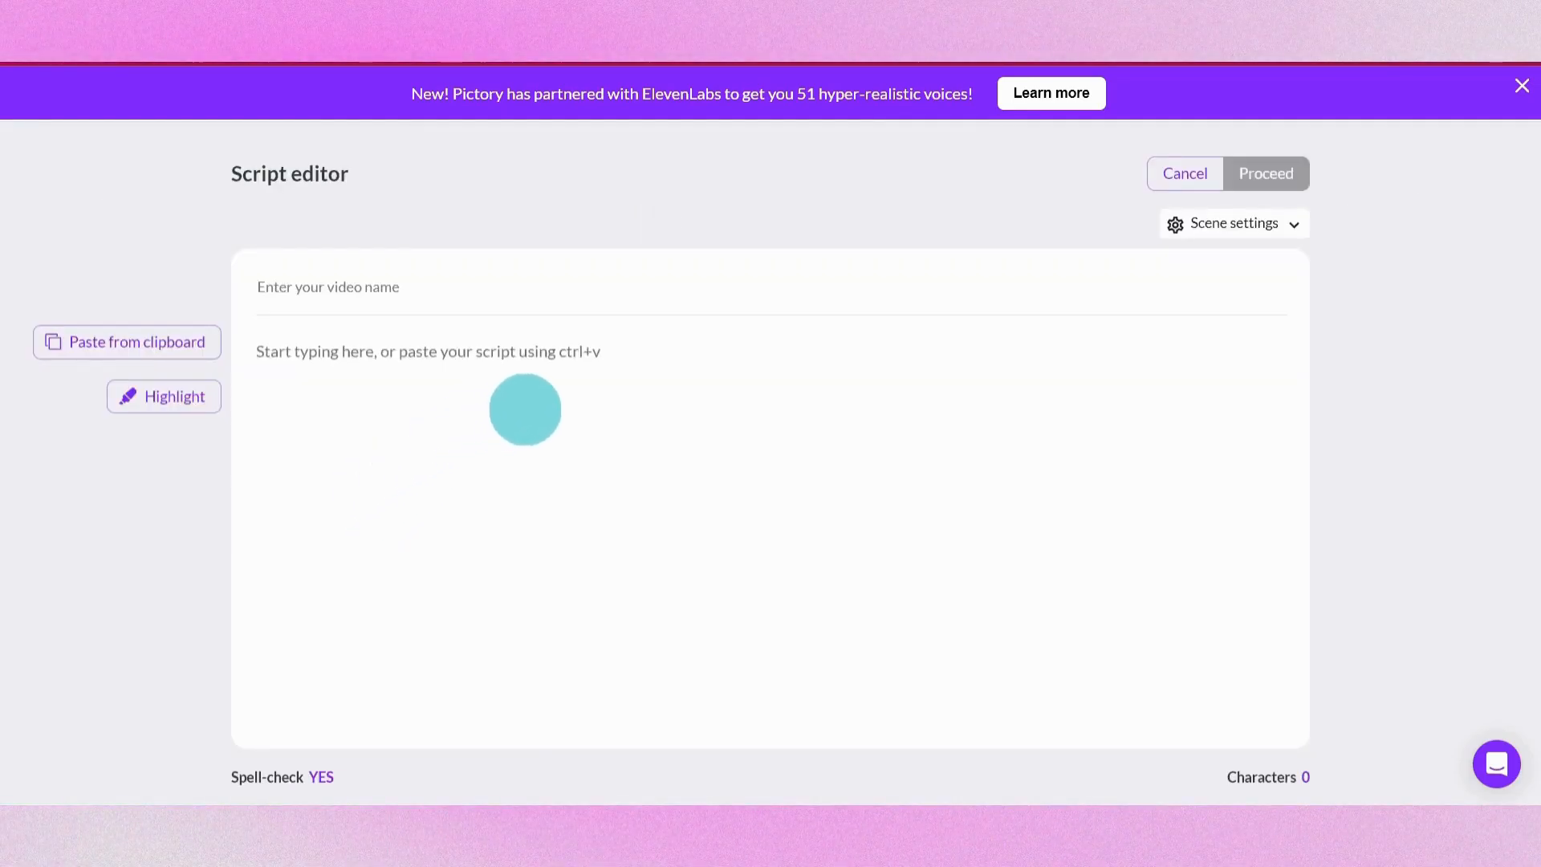
key(ctrl+v)
key(Return)
key(Return)
scroll(257, 646, down, 2)
key(Return)
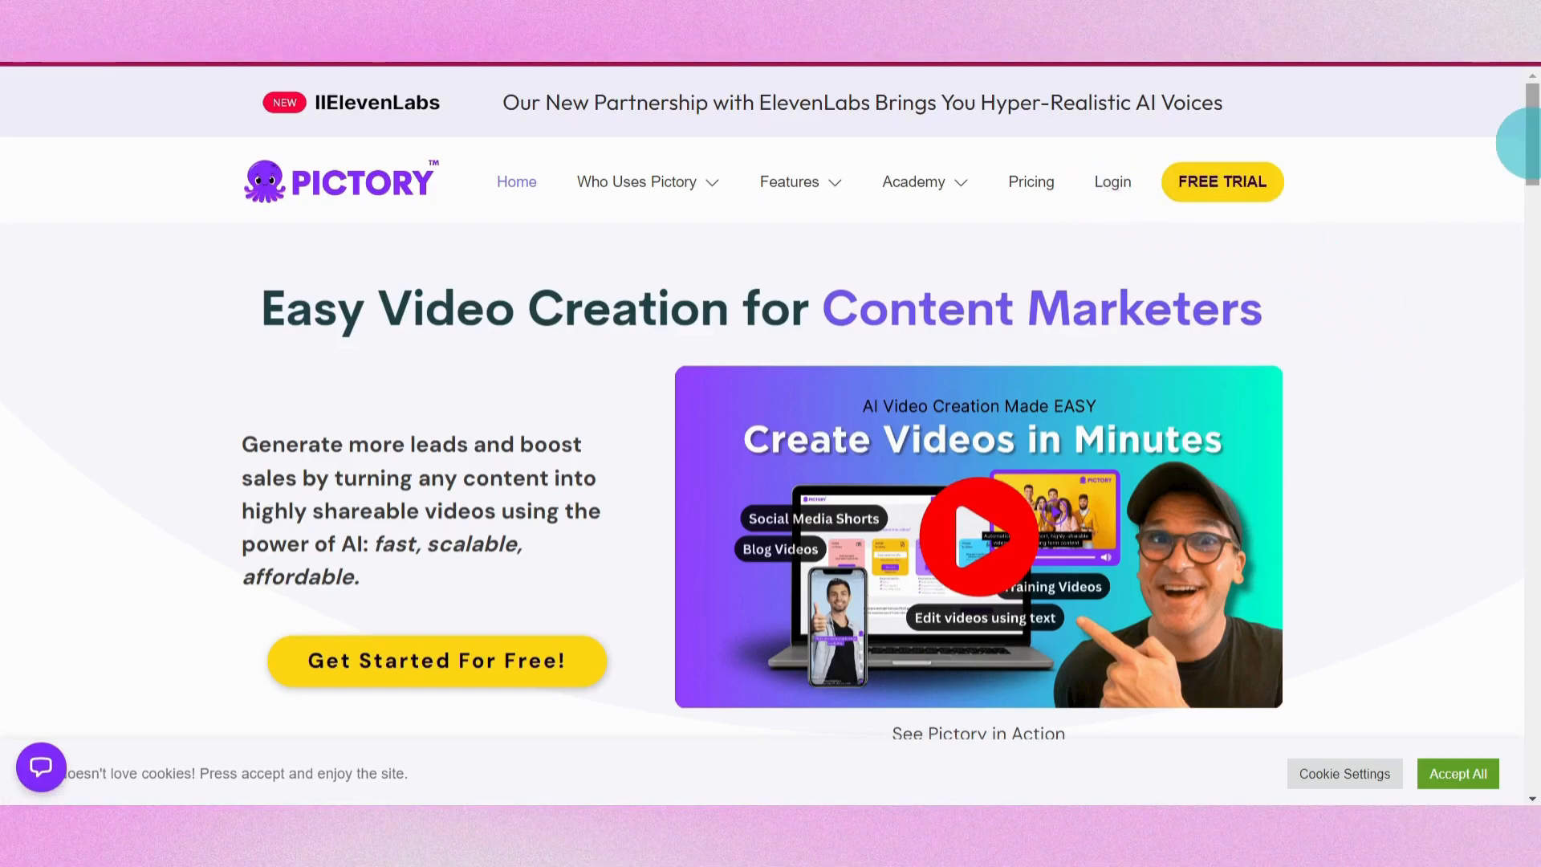
Start a free trial from the Pictory homepage
scroll(1525, 155, down, 2)
scroll(1529, 155, up, 2)
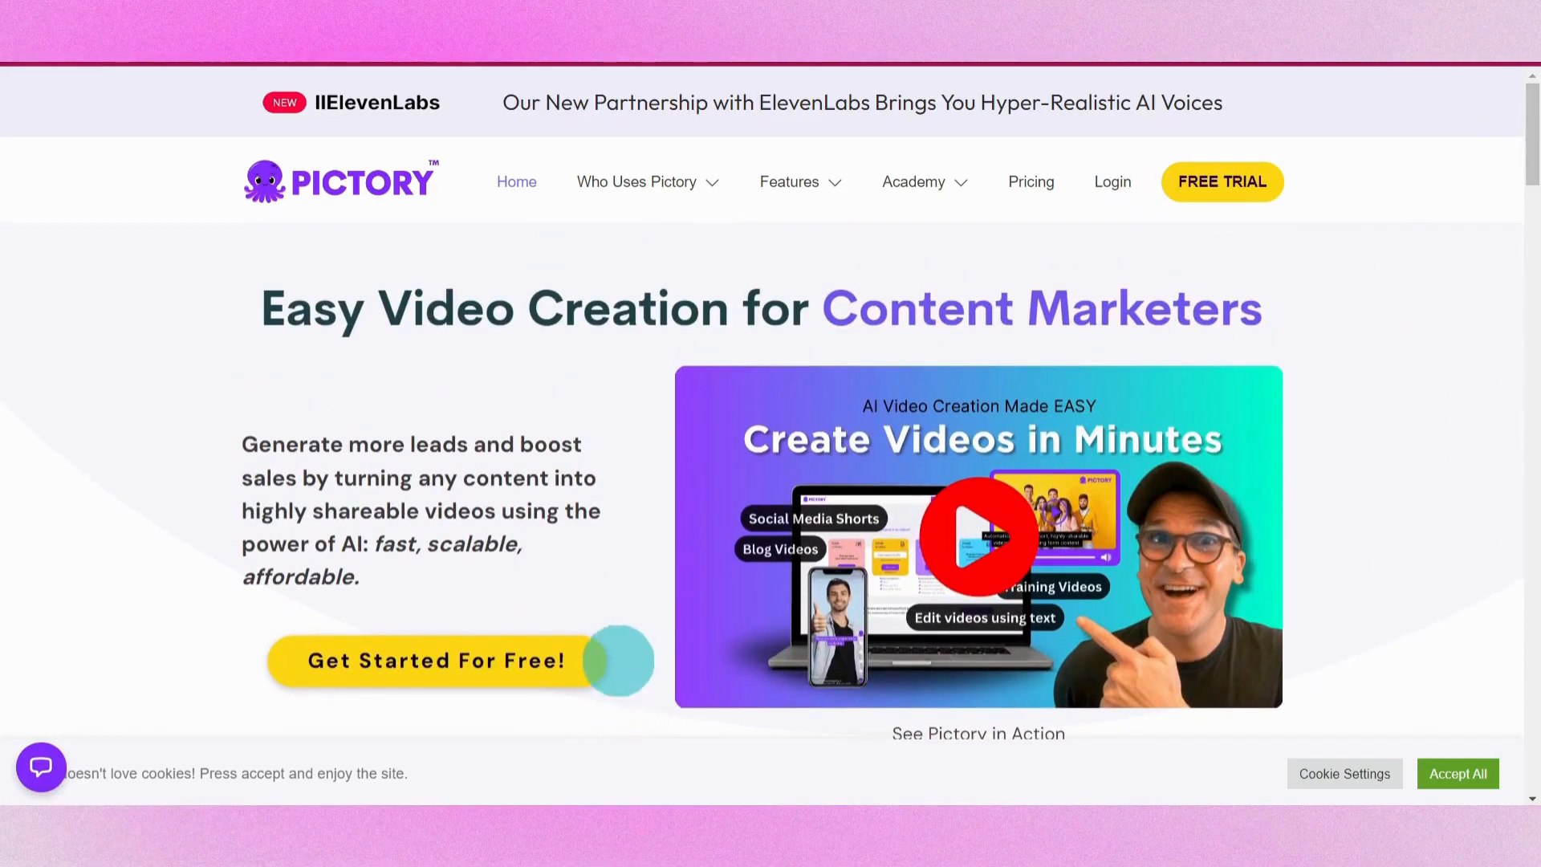
click(1252, 184)
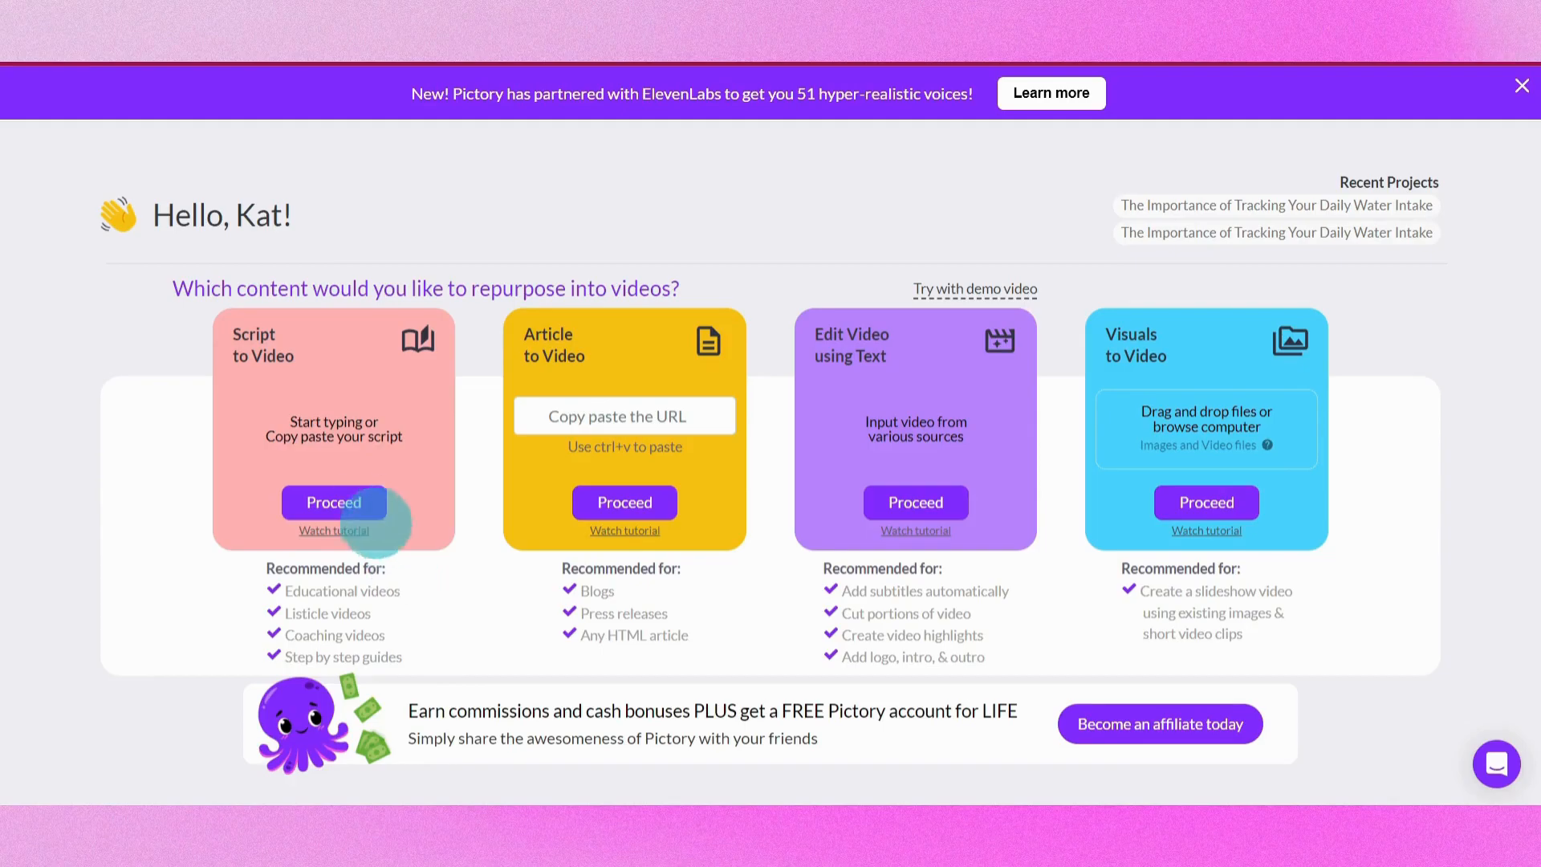
Open Script to Video, title the video 'The Importance of Tracking Your Daily Water Intake', and paste the script into the editor
click(334, 502)
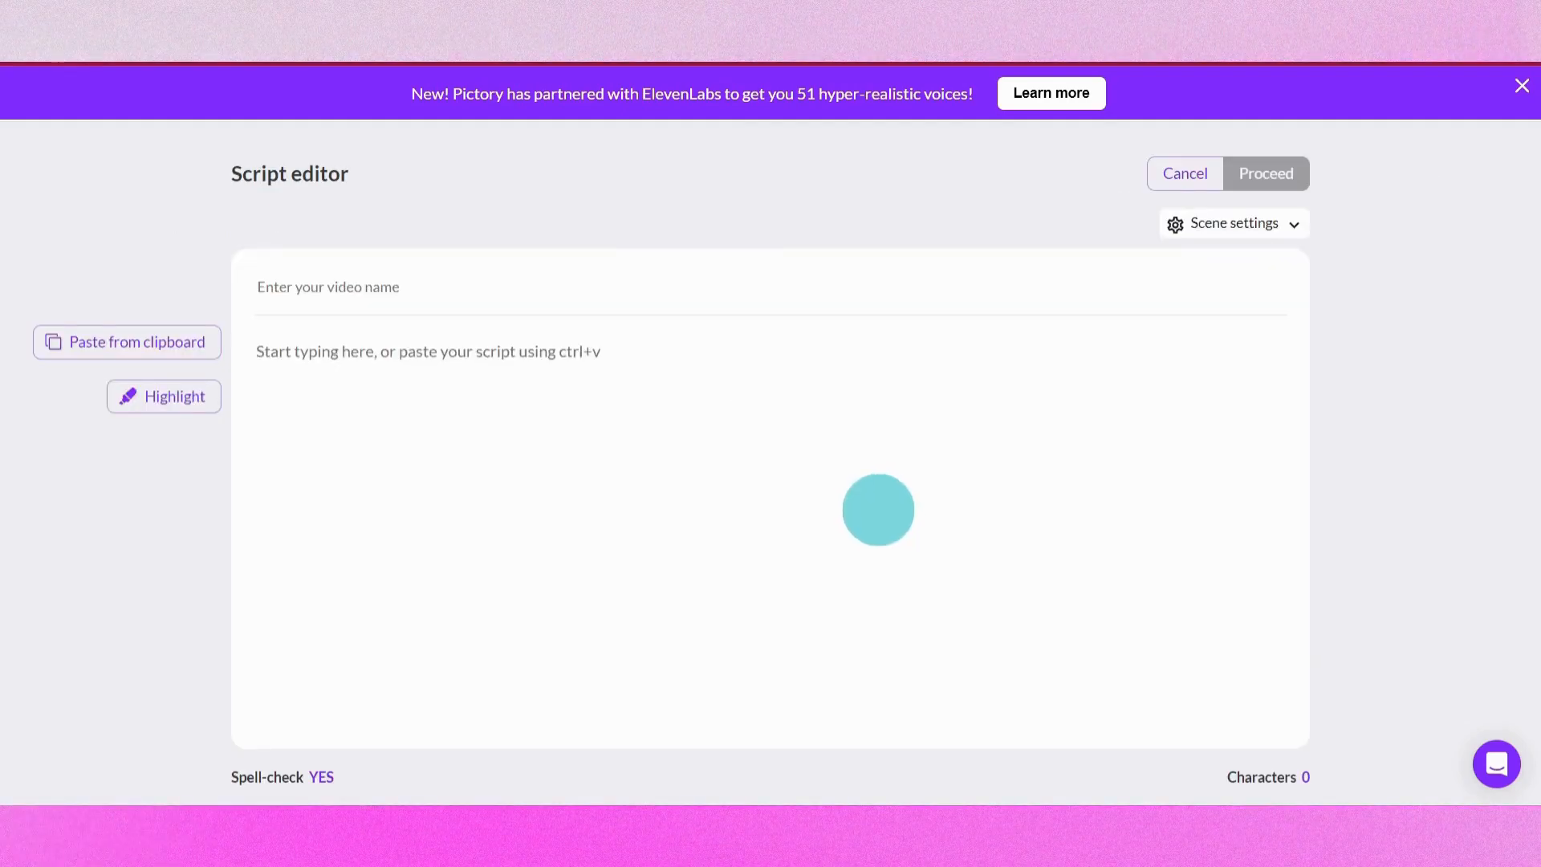
click(815, 417)
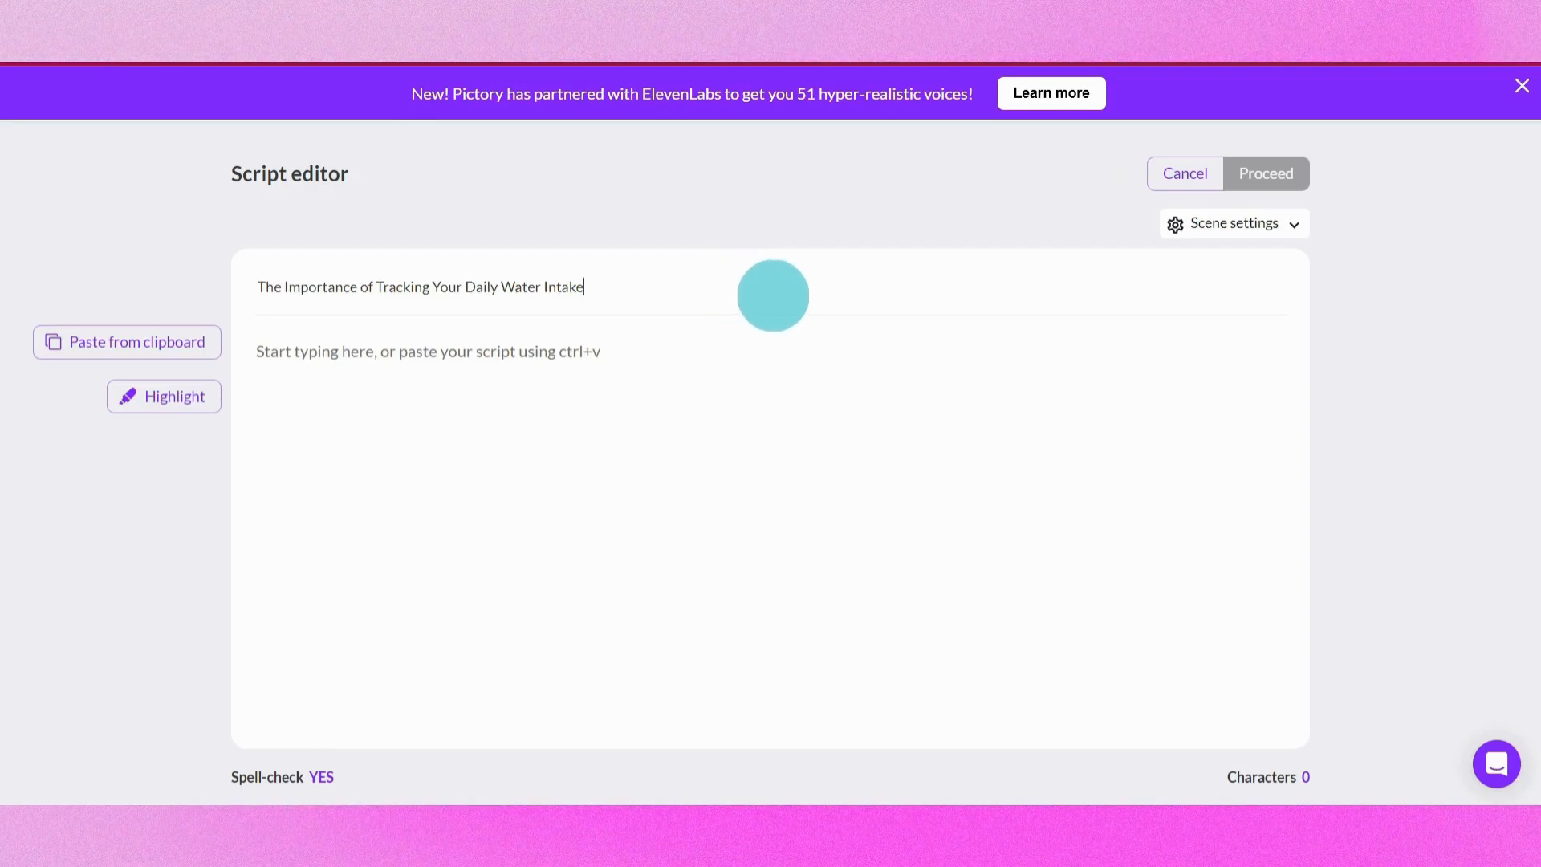
click(770, 378)
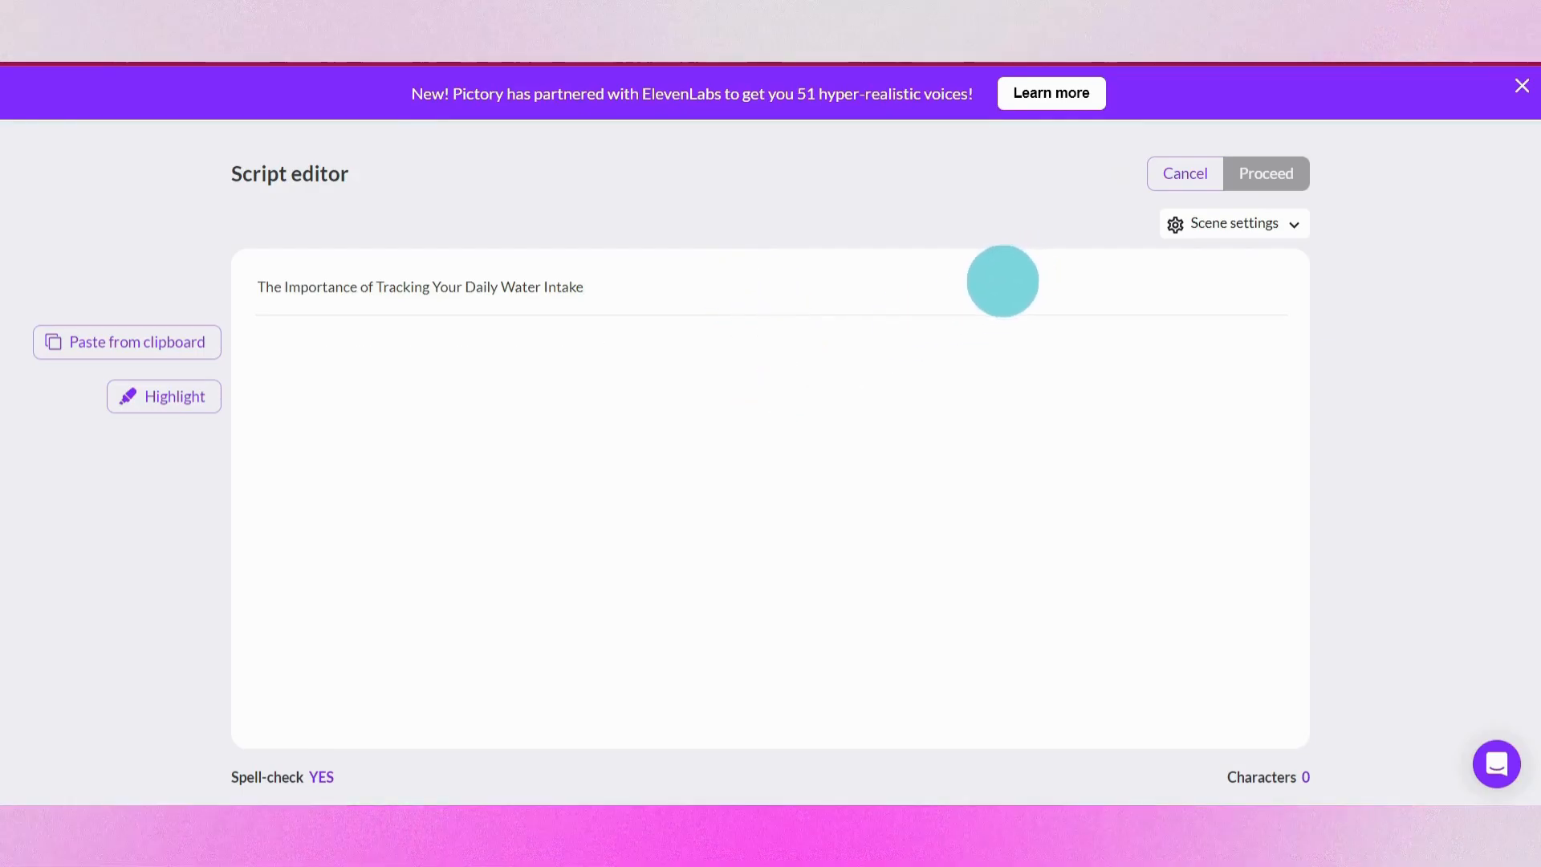
key(ctrl+v)
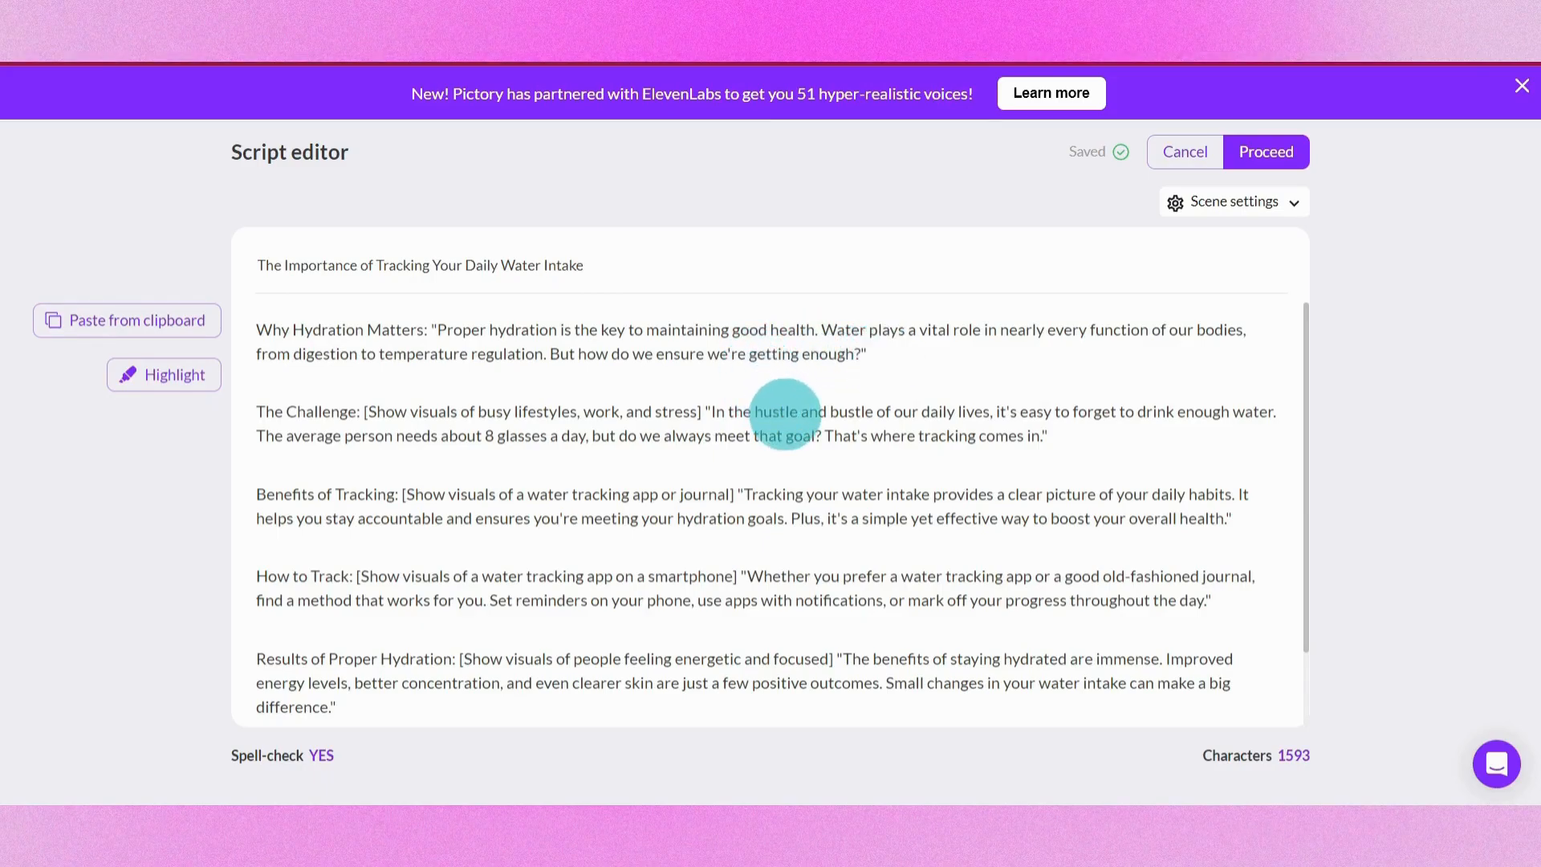
Highlight the phrase 'Proper hydration is the key to maintaining good health' in the script
drag(437, 329, 796, 330)
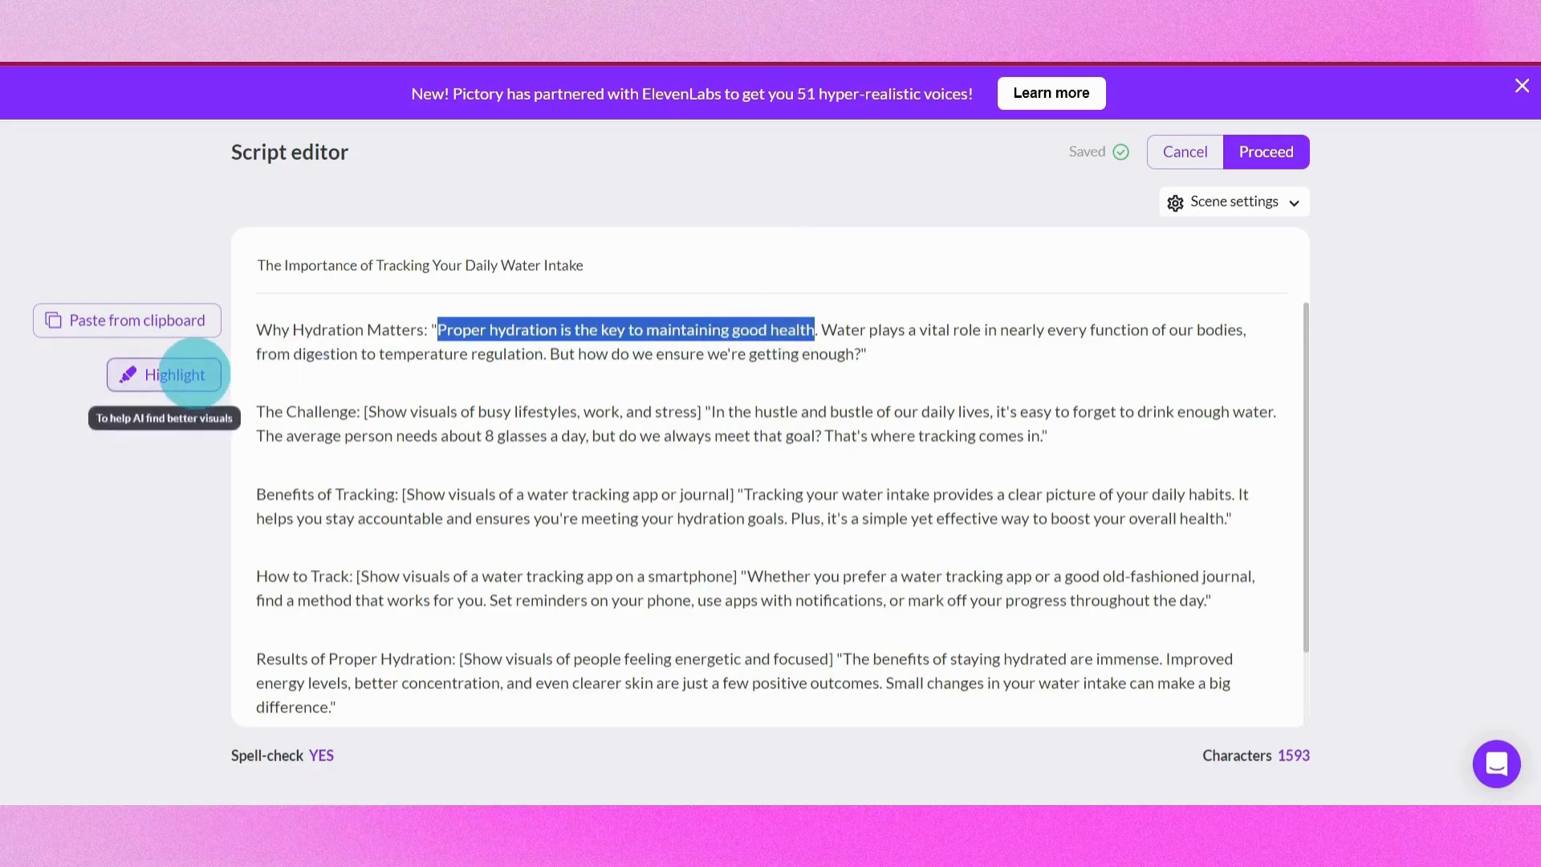
click(176, 373)
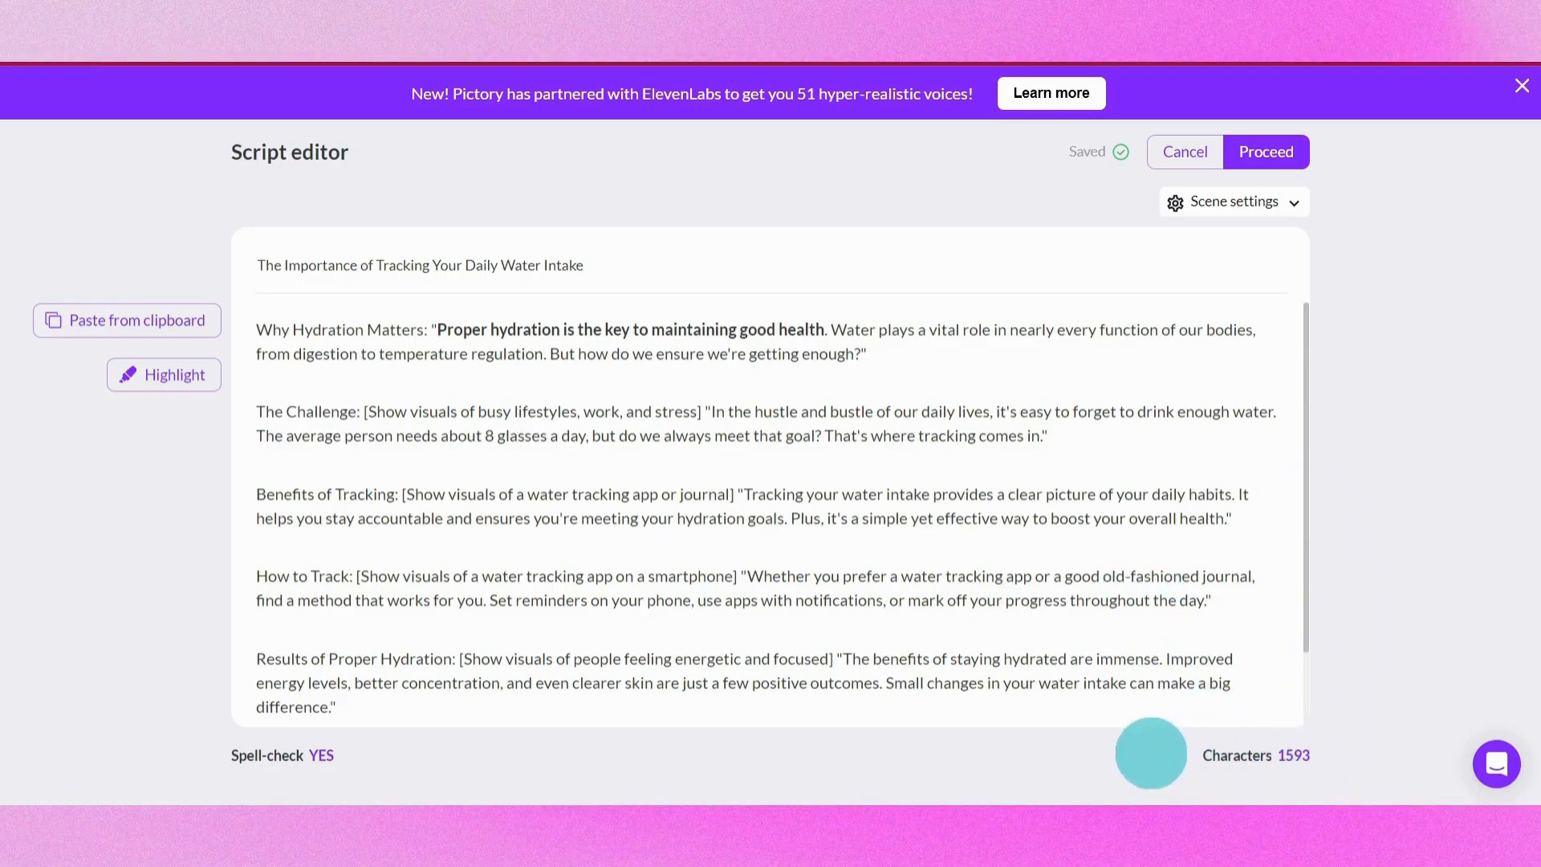
Review the scene settings, including the options for where new scenes are created
scroll(1249, 505, up, 1)
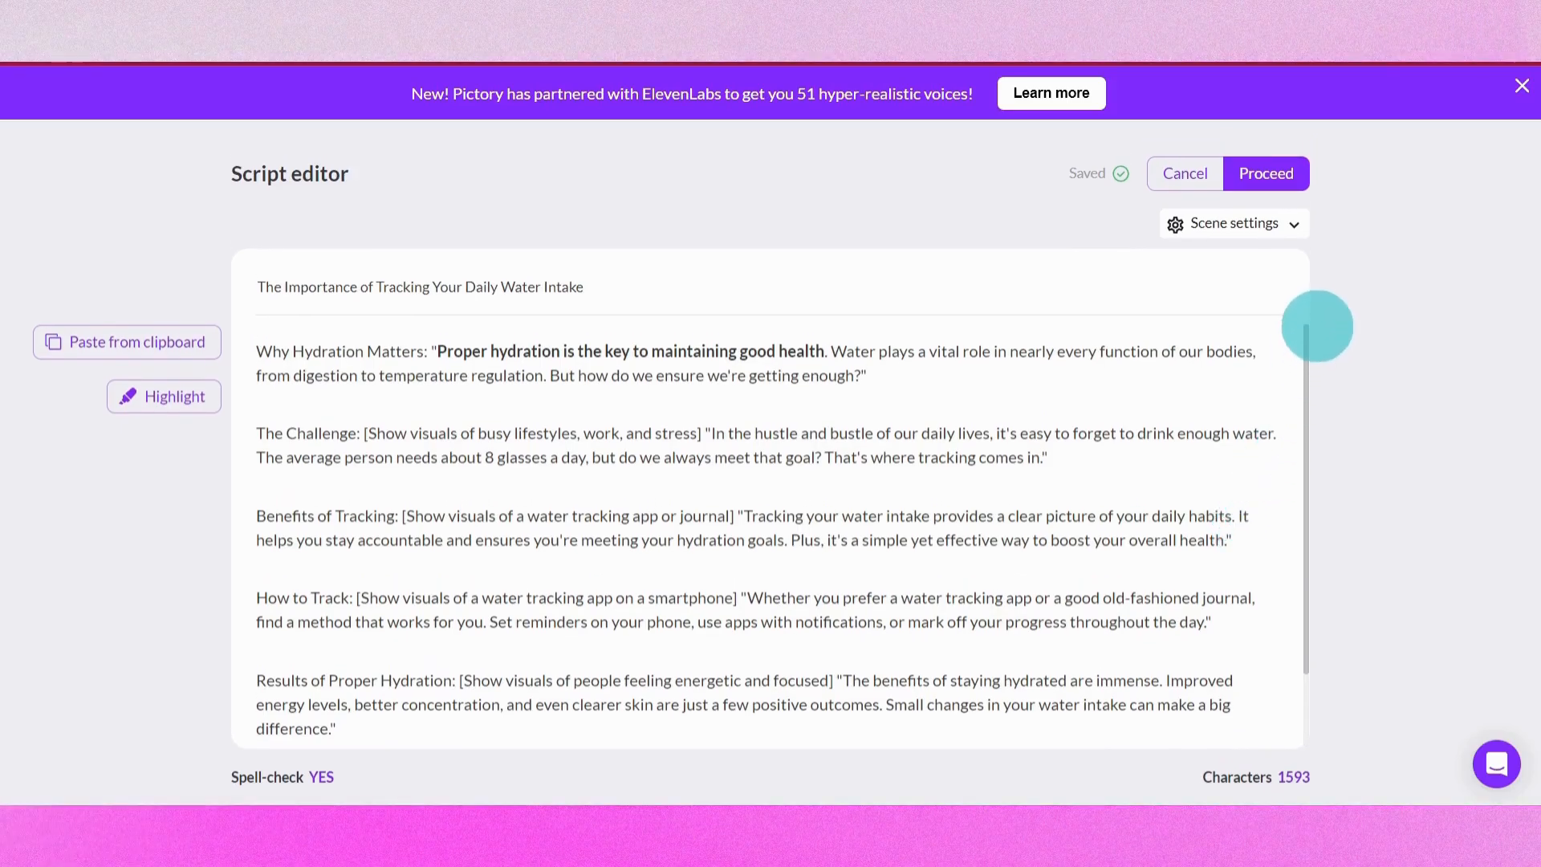
click(1291, 224)
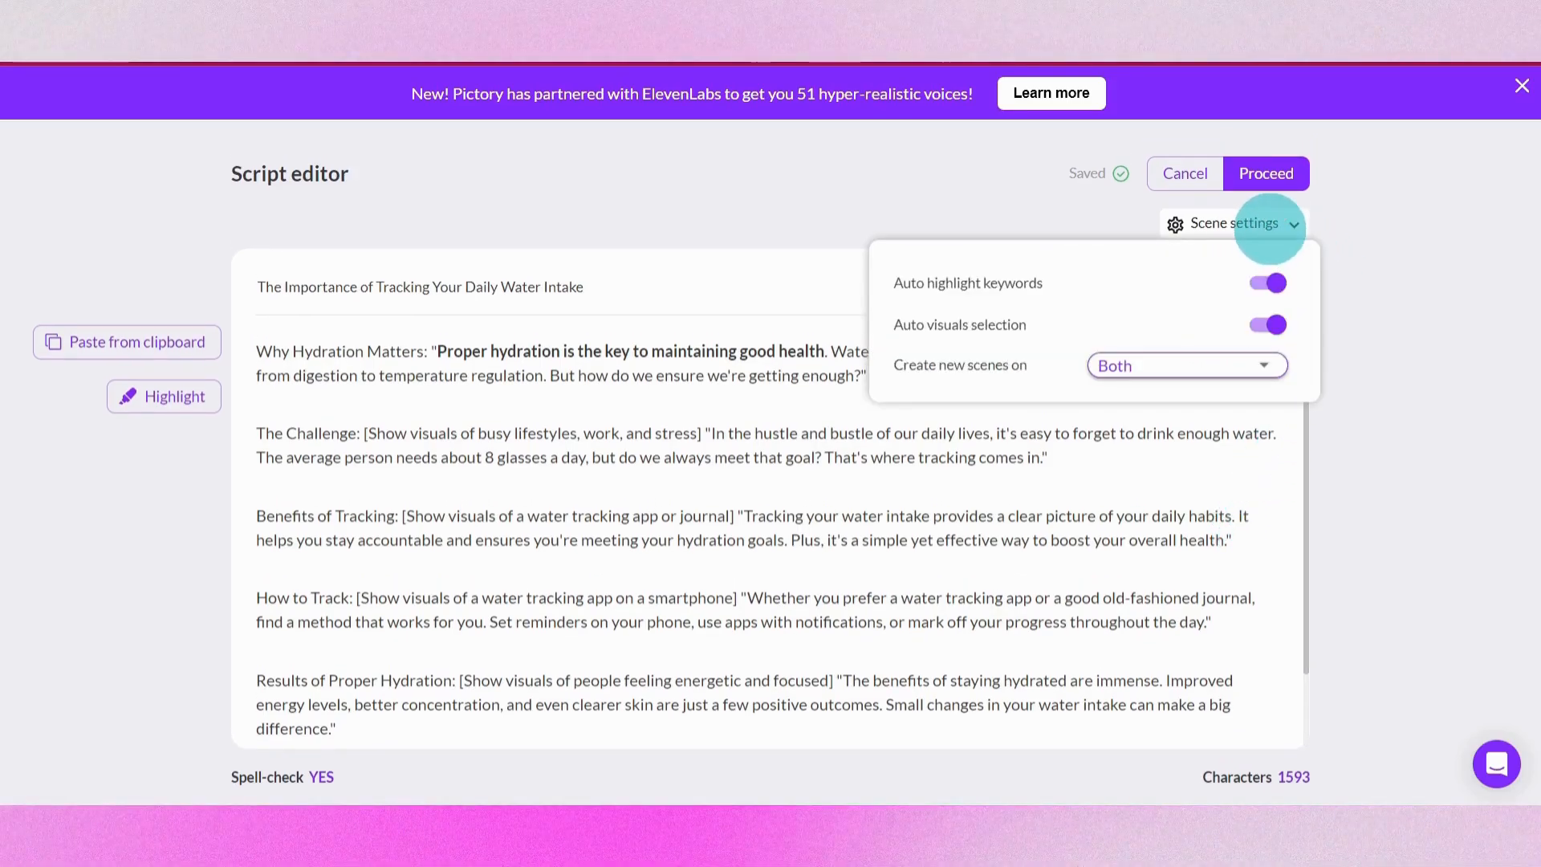
click(1228, 366)
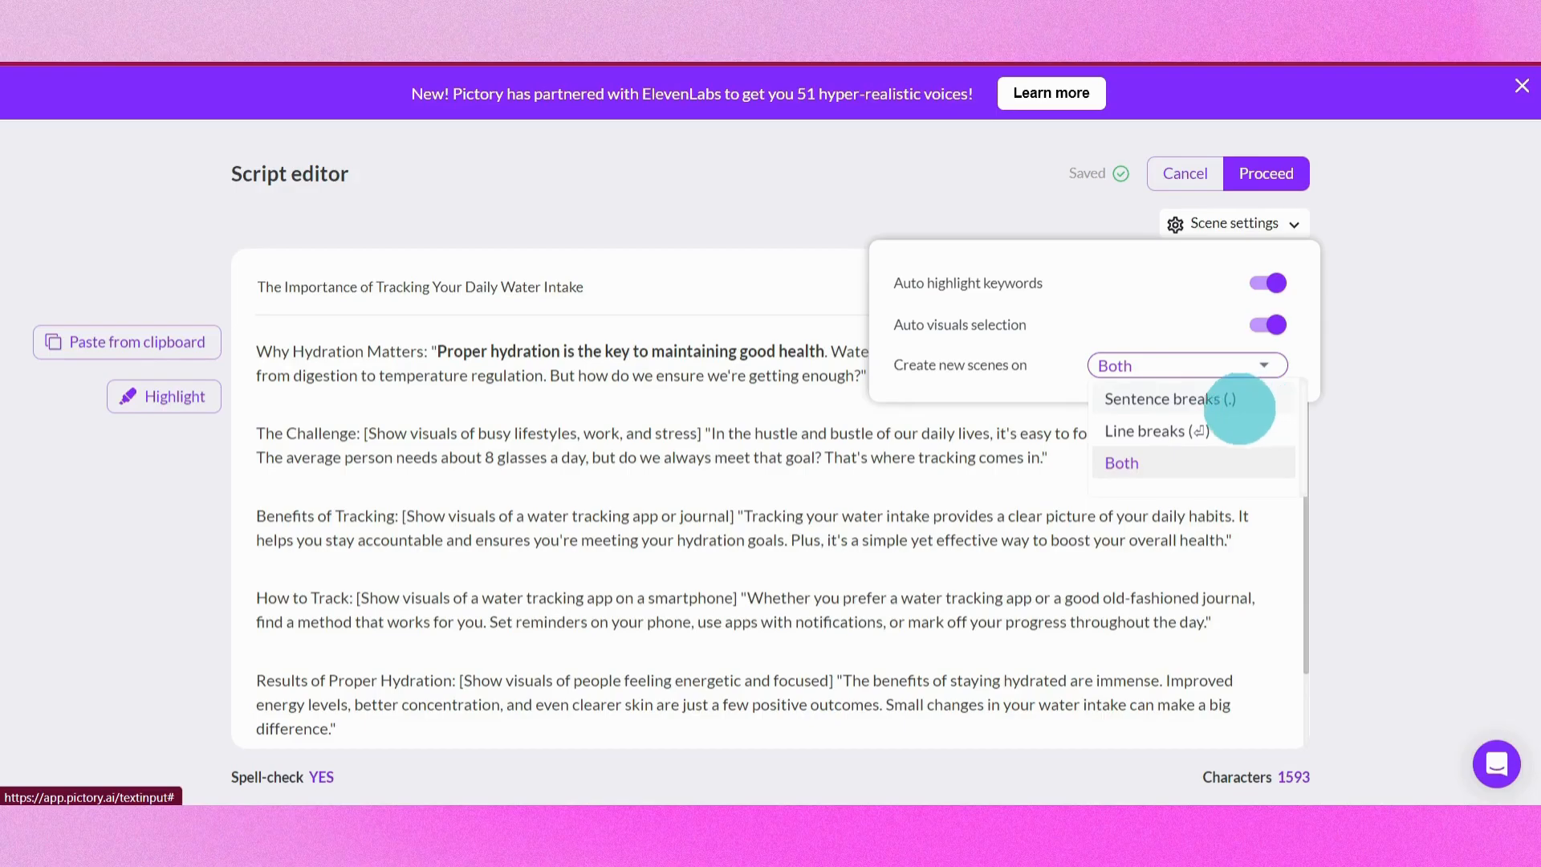
mouse_move(1214, 224)
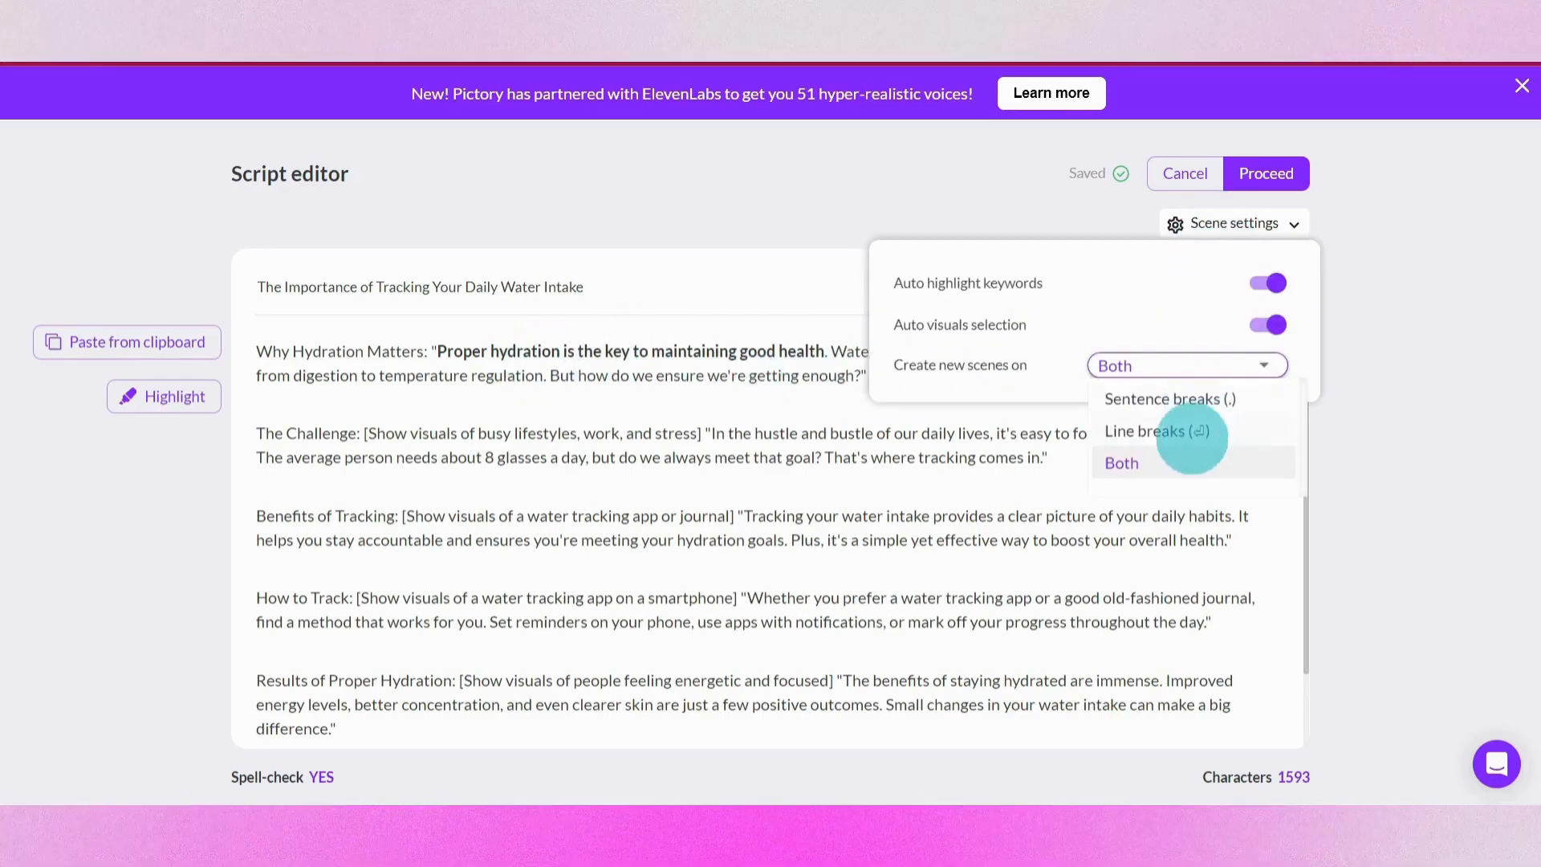
click(687, 484)
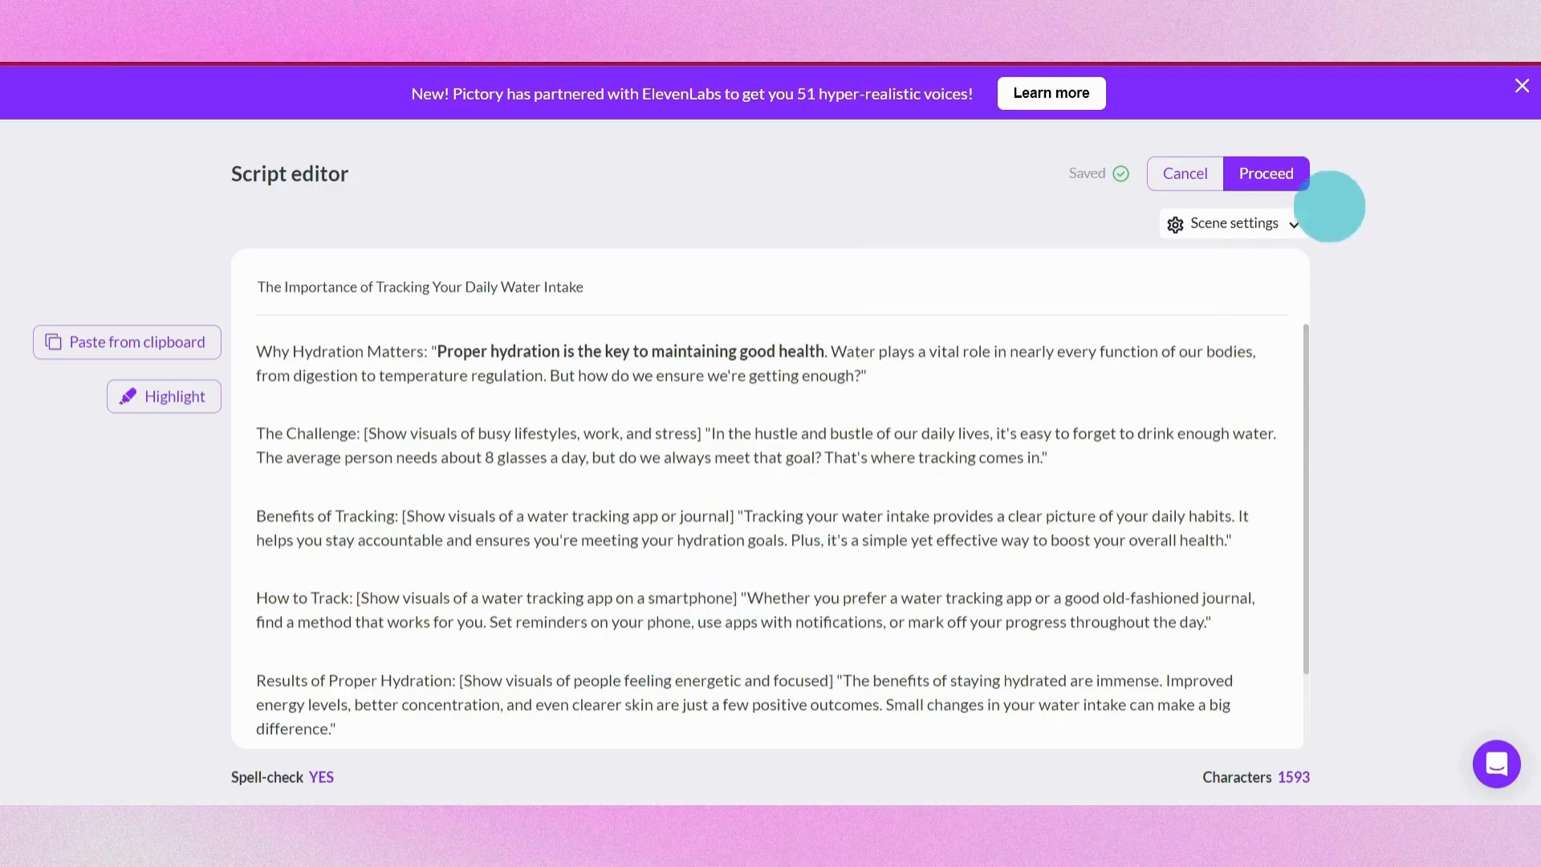
Proceed to templates and choose the Black and White template with a 16:9 aspect ratio
click(1280, 170)
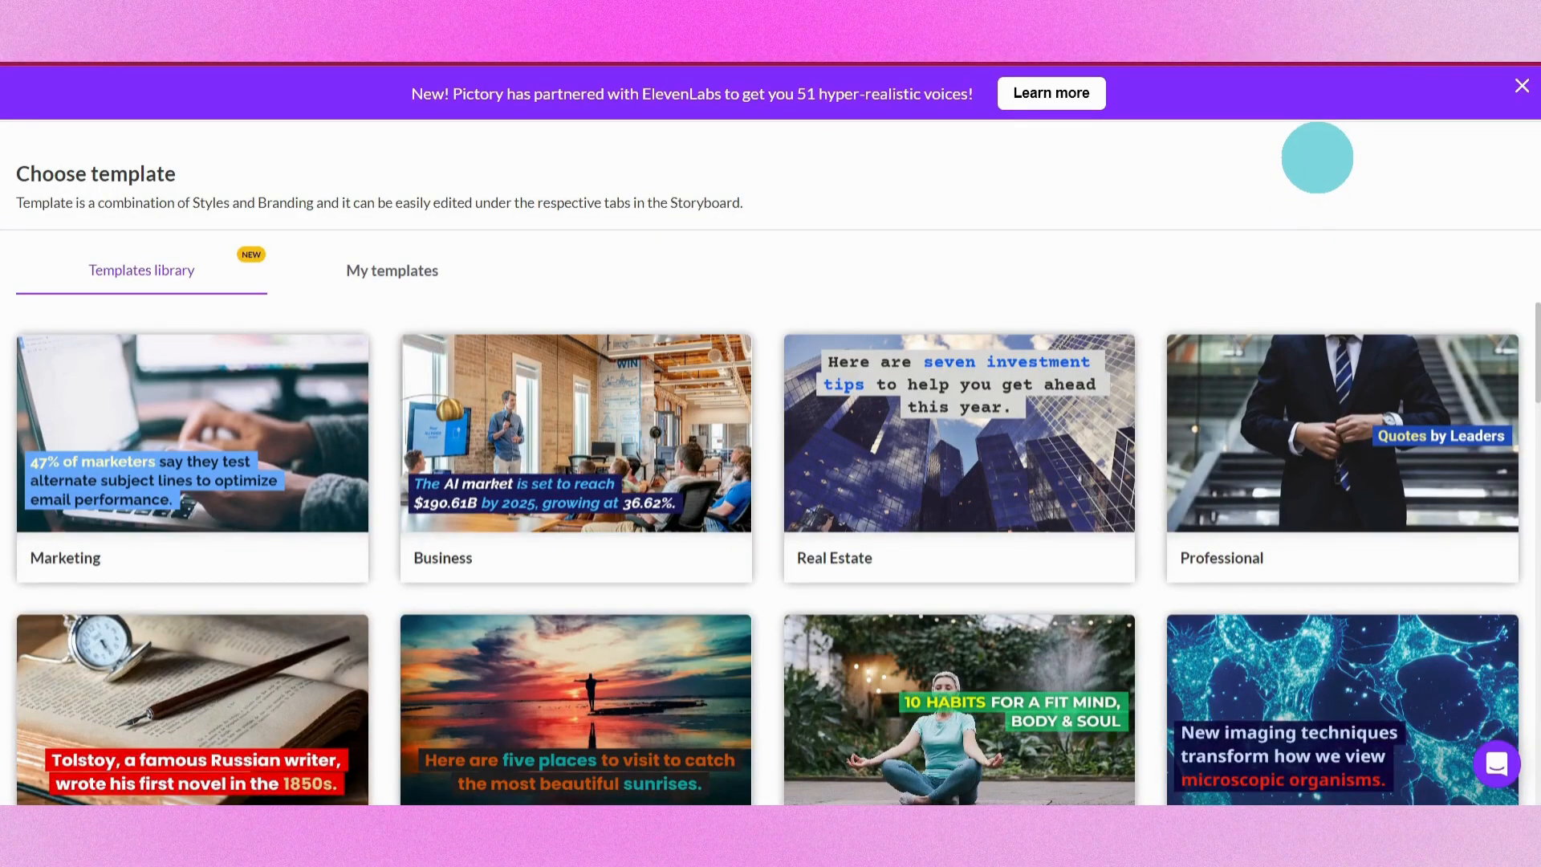
scroll(1429, 309, down, 12)
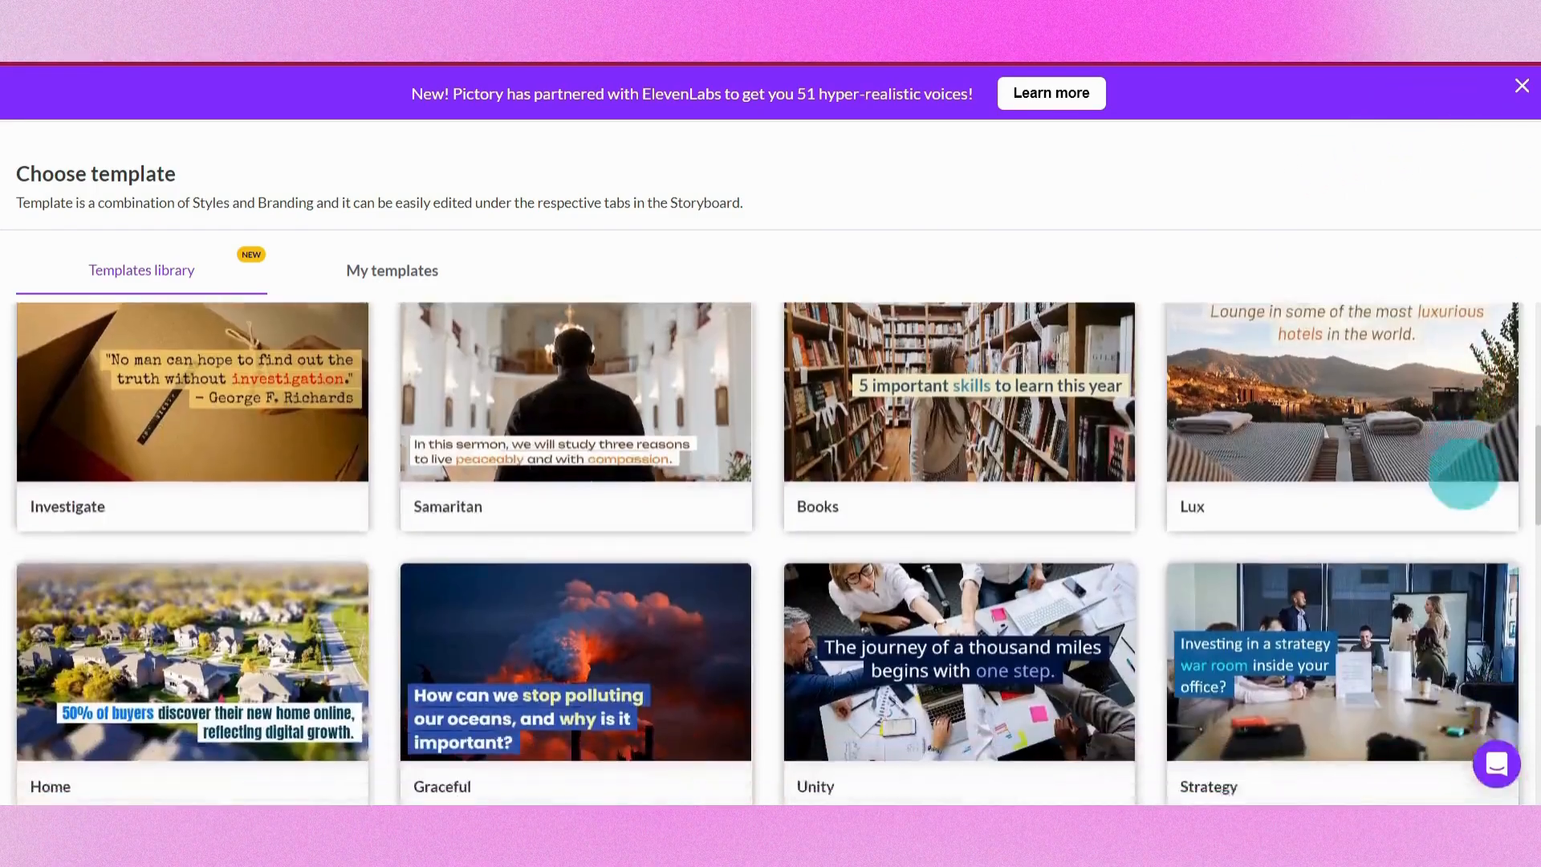
scroll(1463, 469, down, 17)
scroll(1466, 491, up, 20)
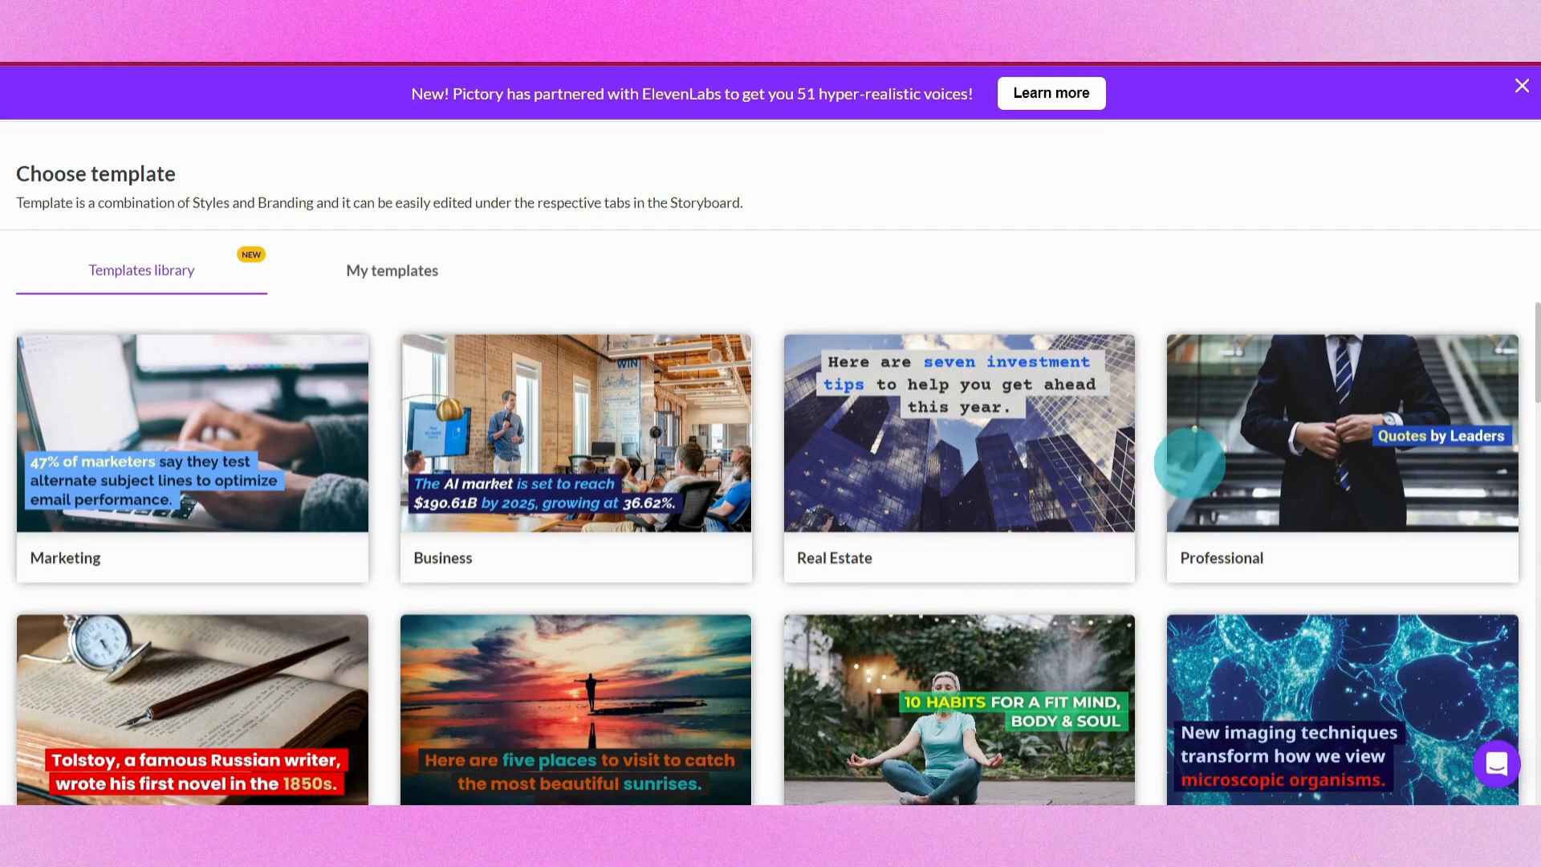
scroll(770, 554, down, 6)
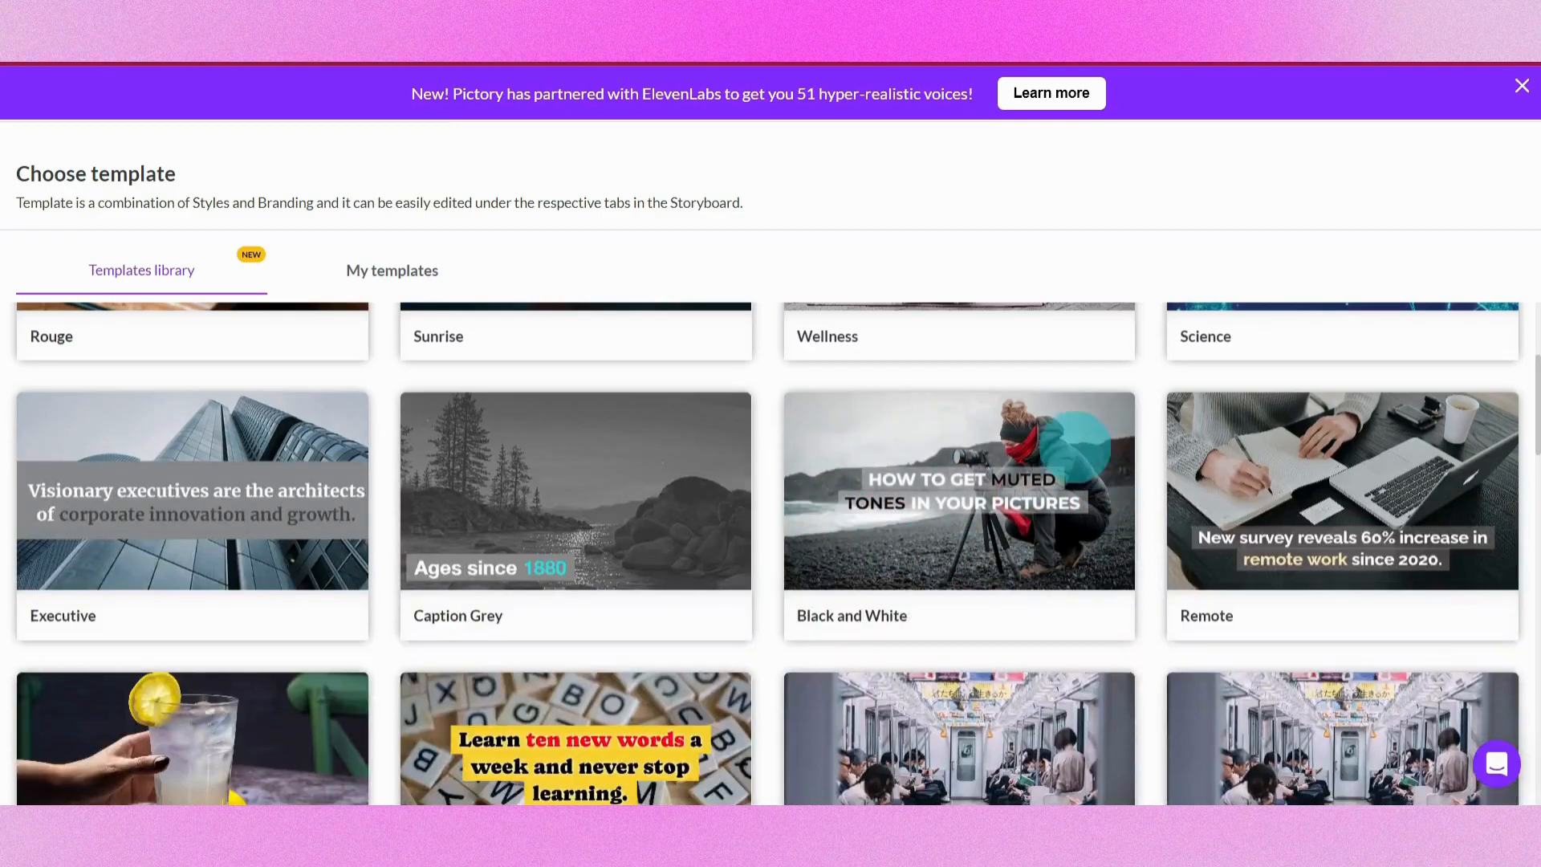
click(988, 538)
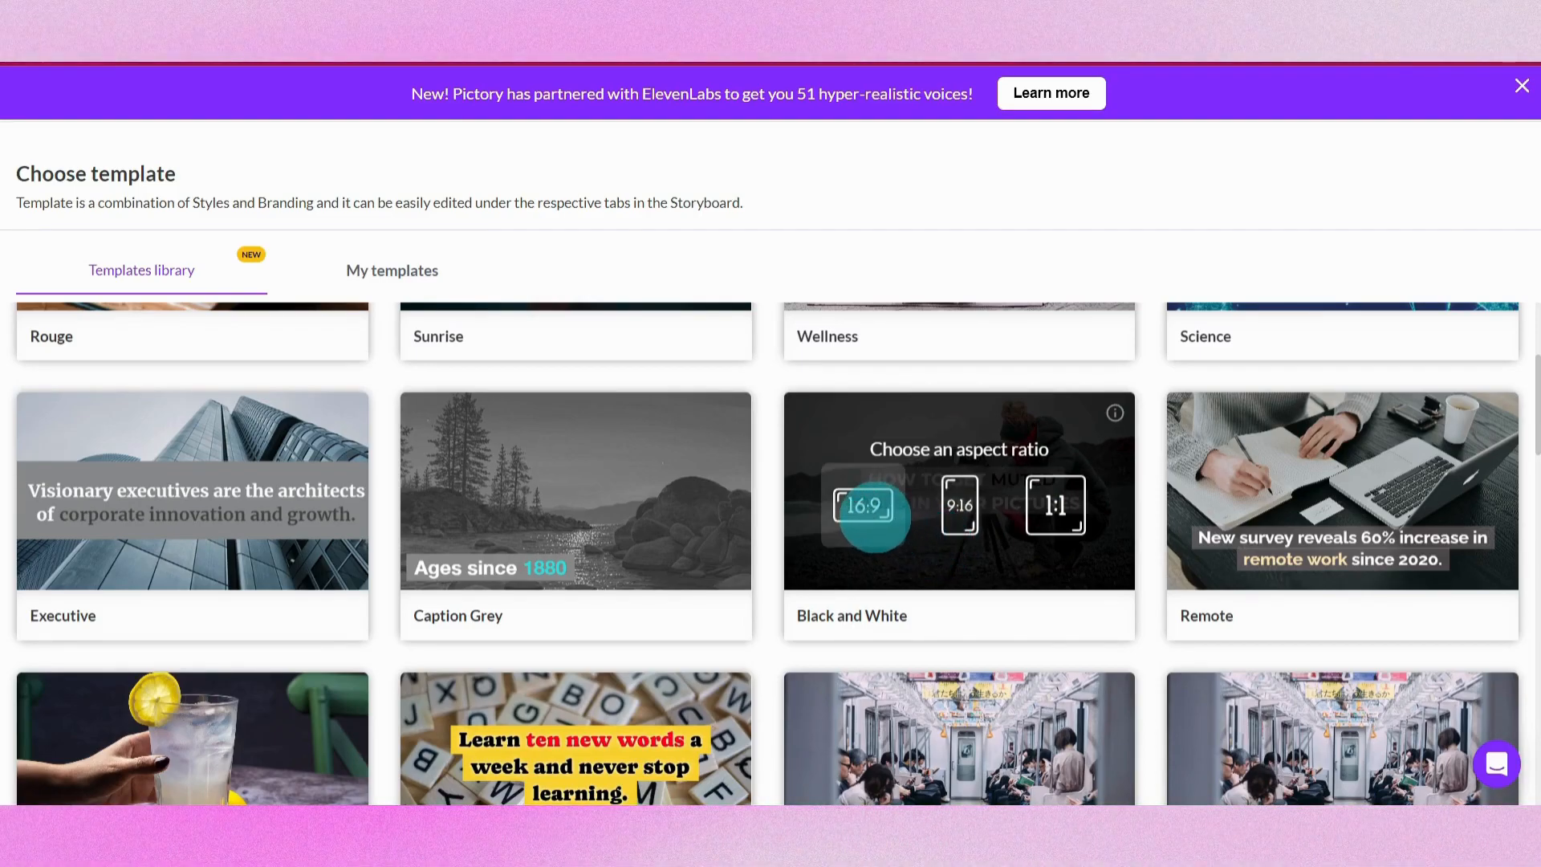
click(863, 516)
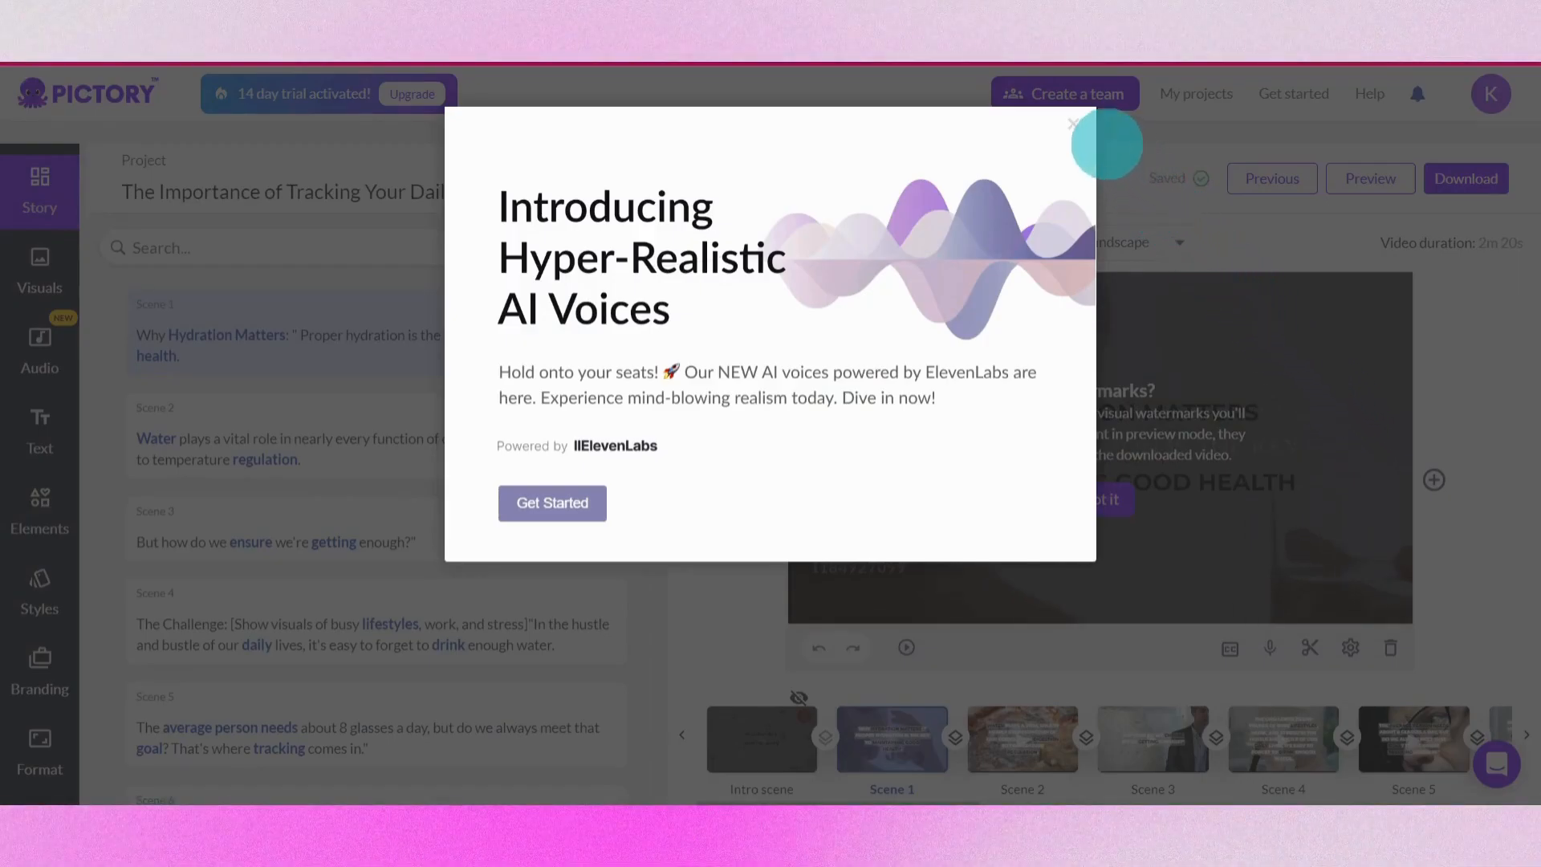
Dismiss the AI voices announcement and watermark notice in the storyboard and return to Scene 1
click(1074, 125)
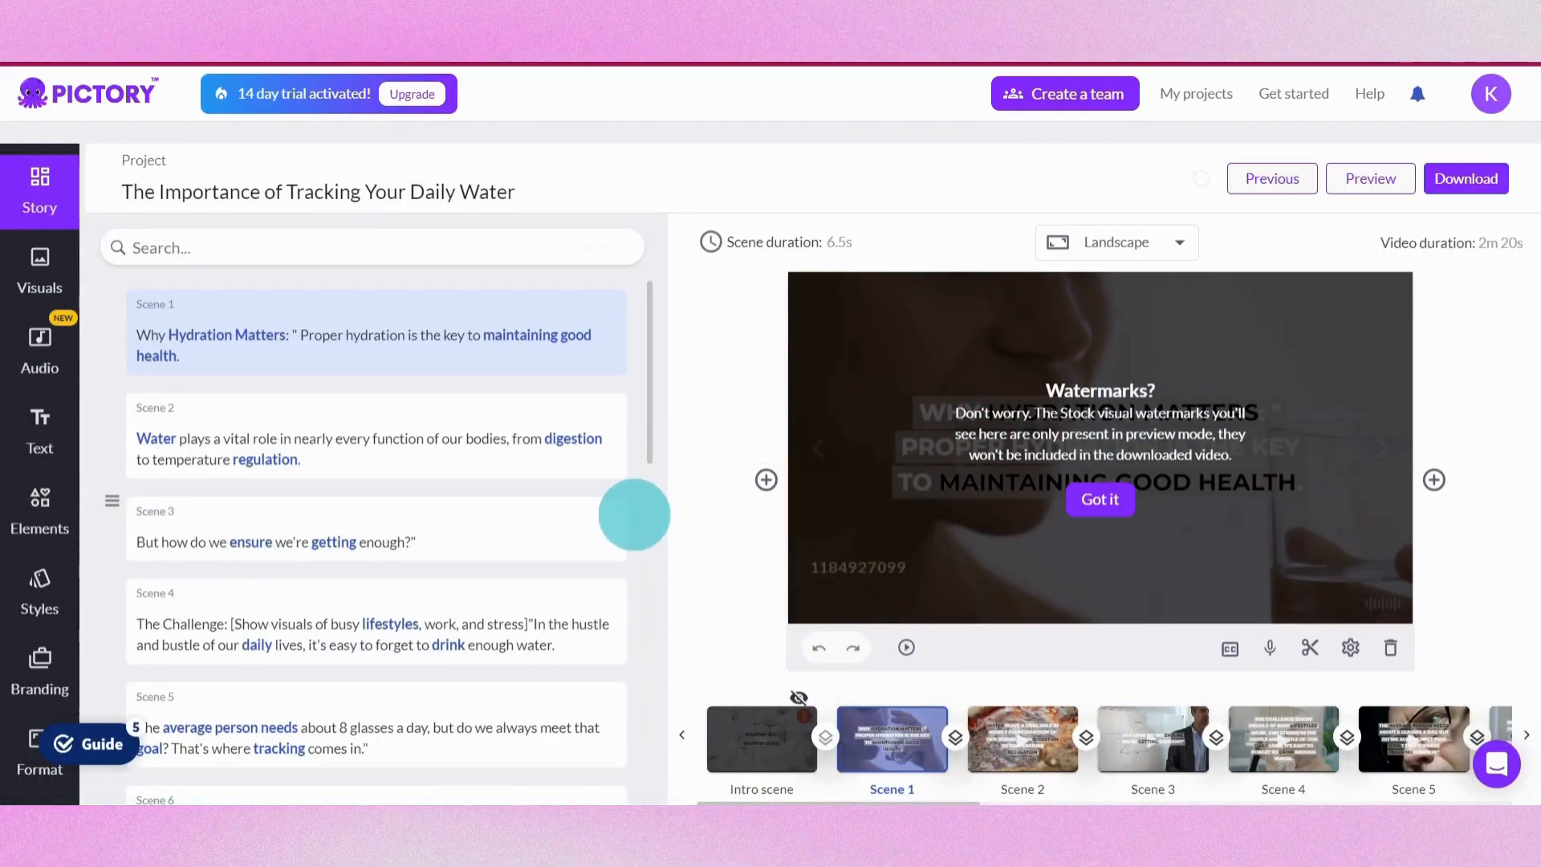
scroll(630, 370, down, 1)
scroll(630, 365, up, 1)
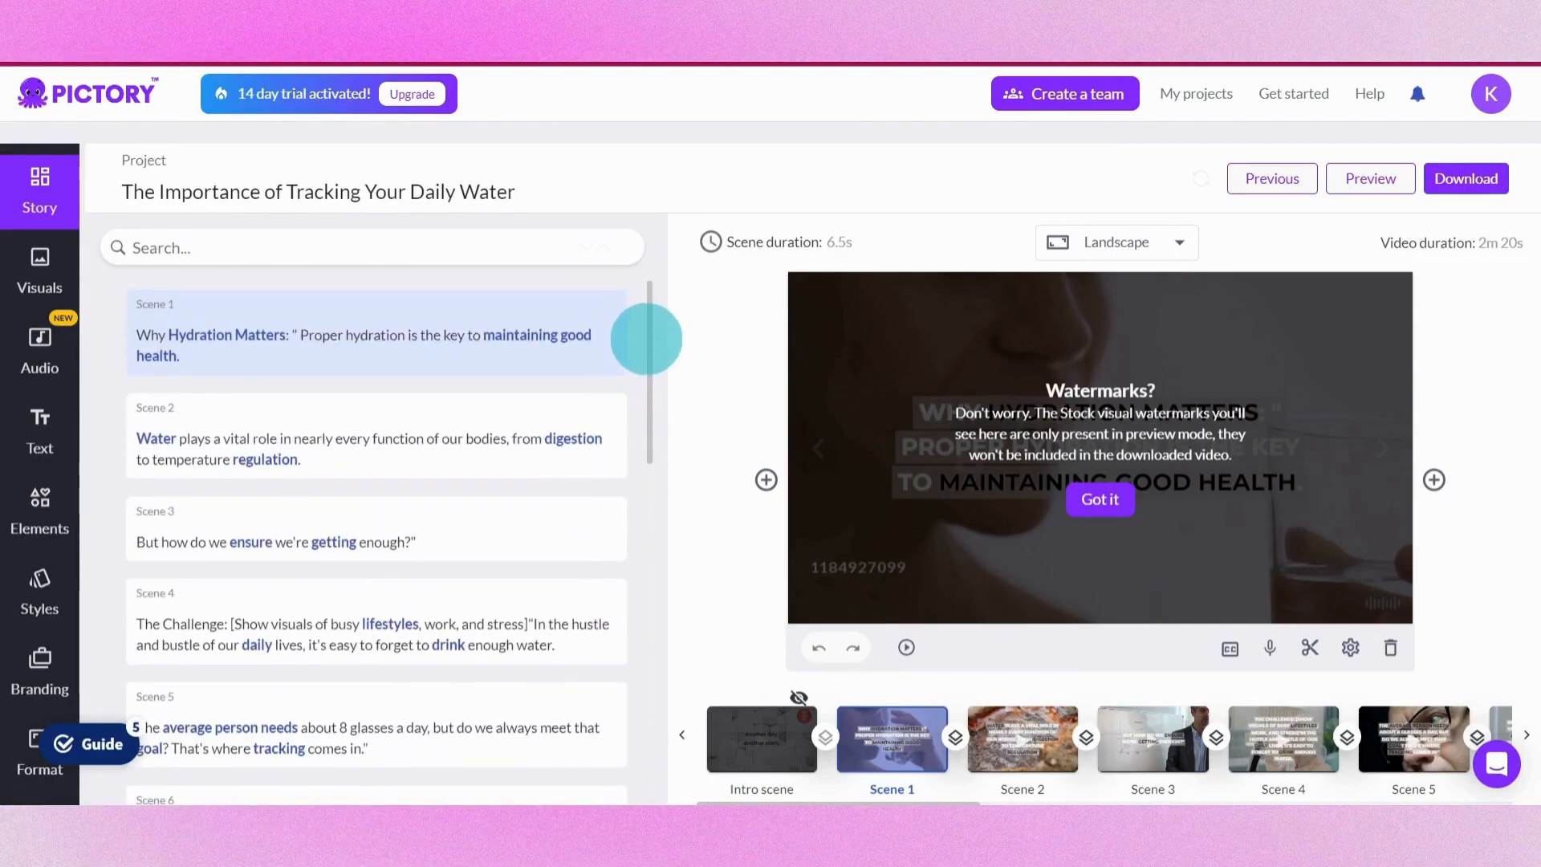
drag(649, 334, 671, 305)
drag(783, 791, 826, 800)
click(1120, 506)
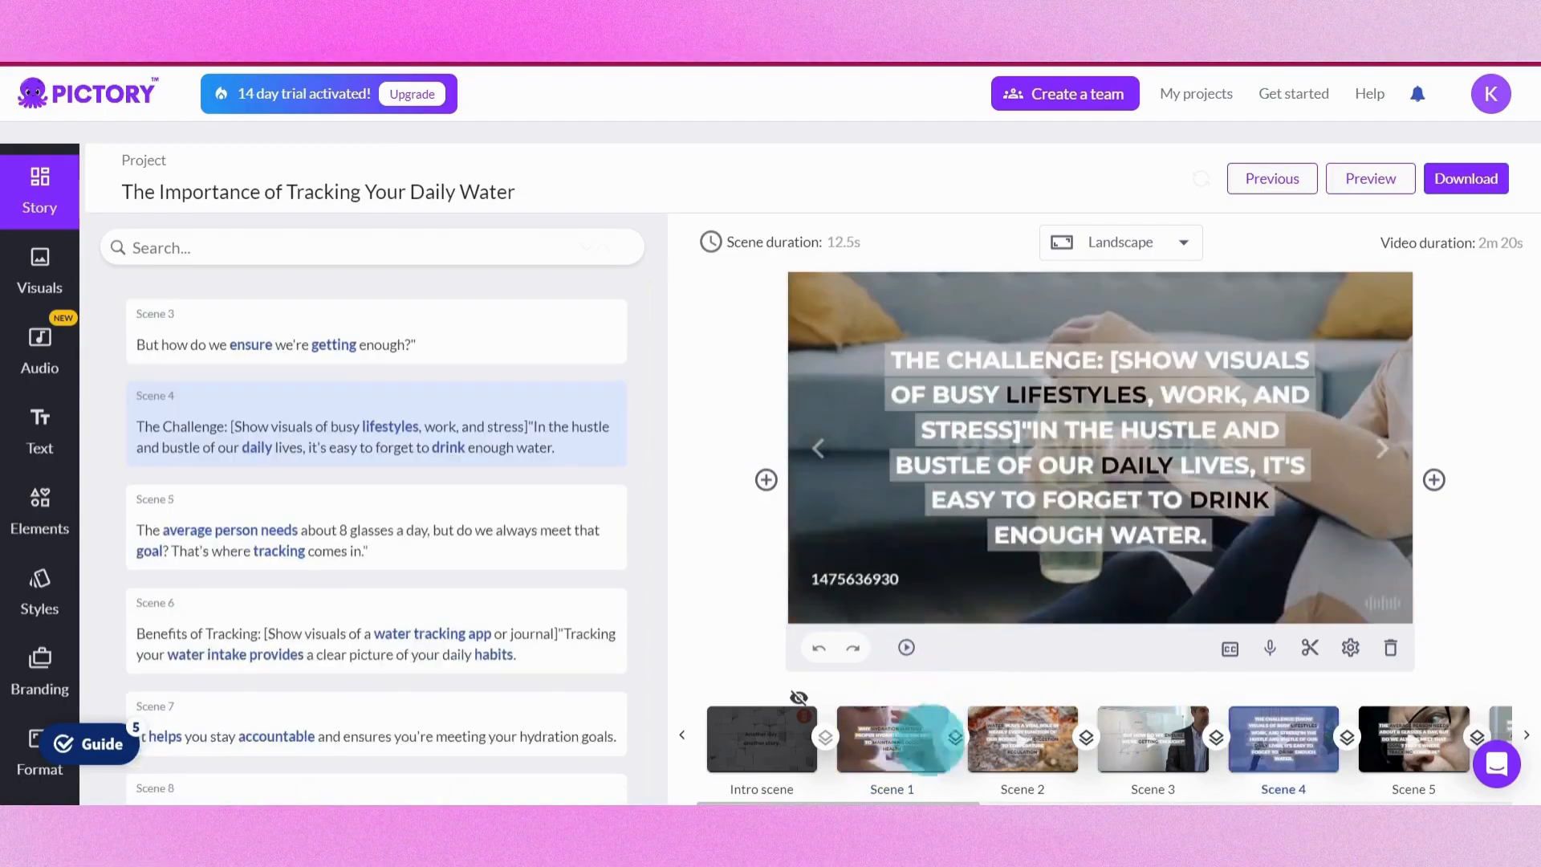
click(881, 742)
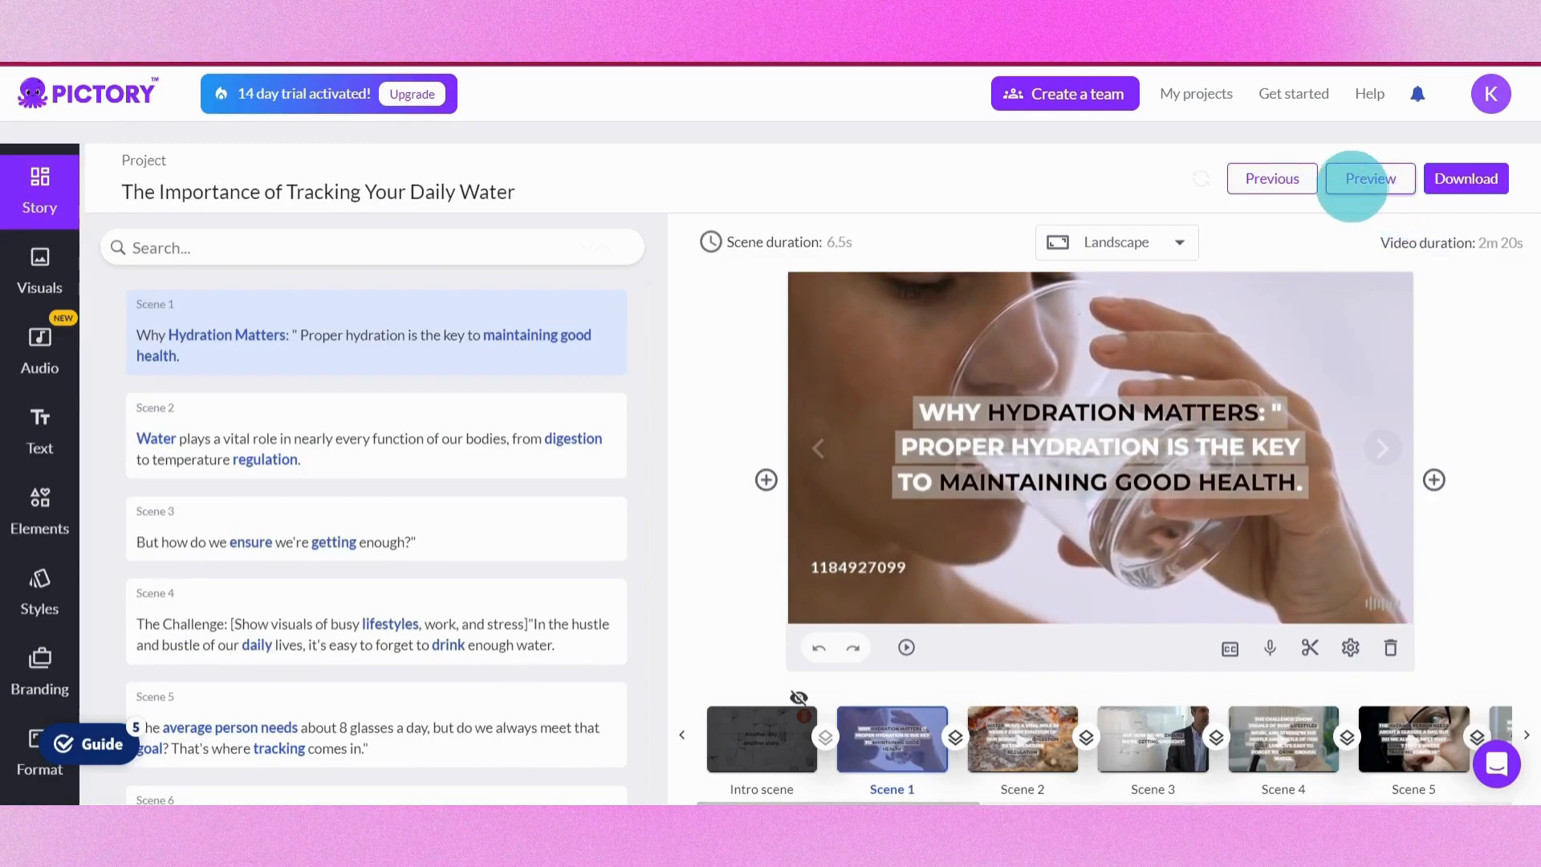
Preview the whole video from the start, then close the preview
click(1384, 180)
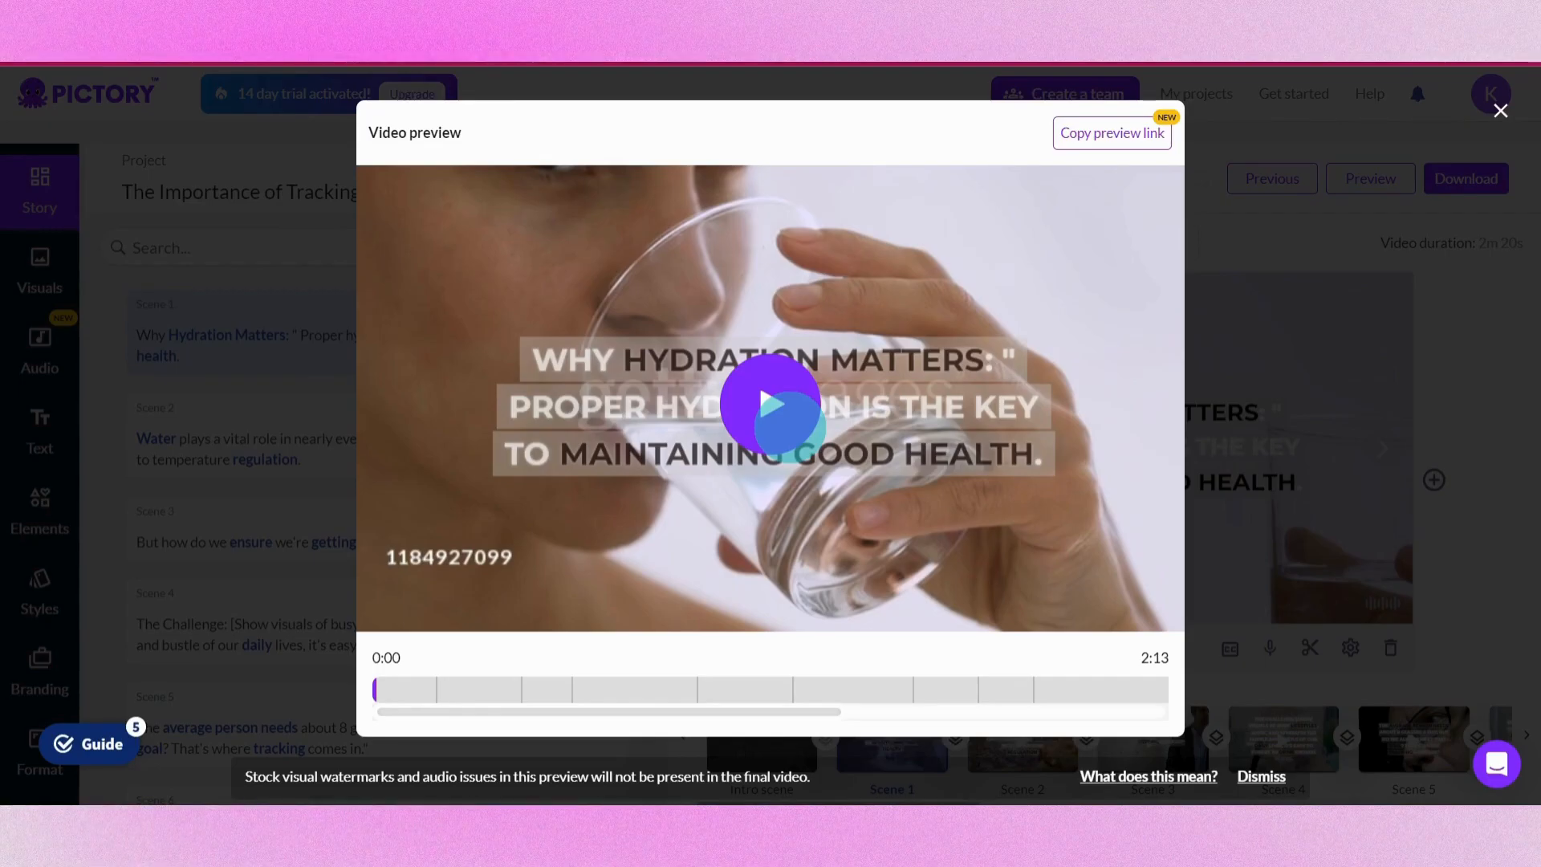
click(789, 424)
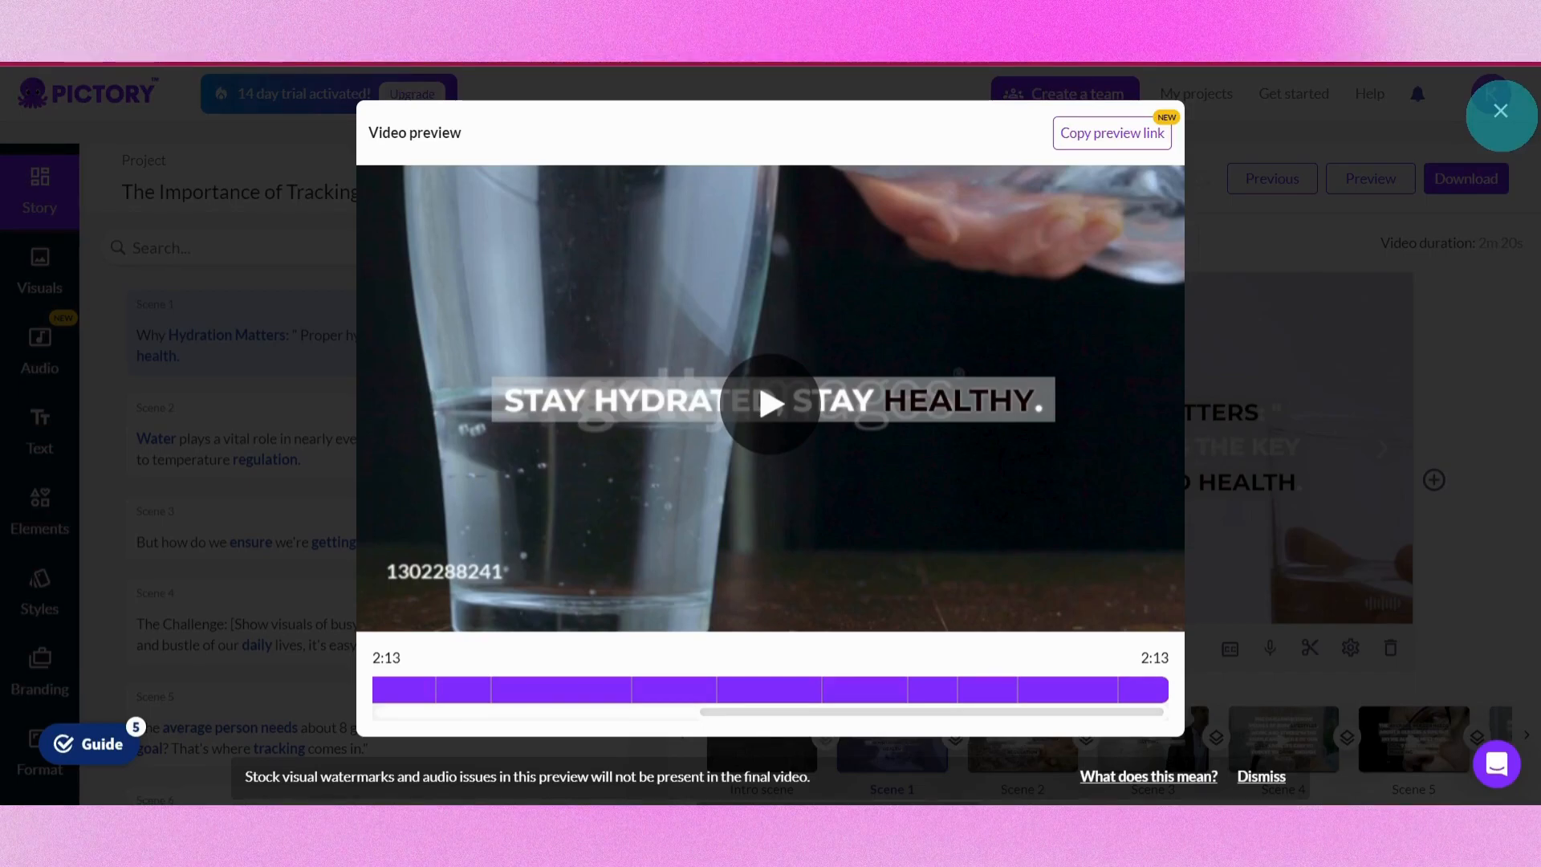
click(1501, 111)
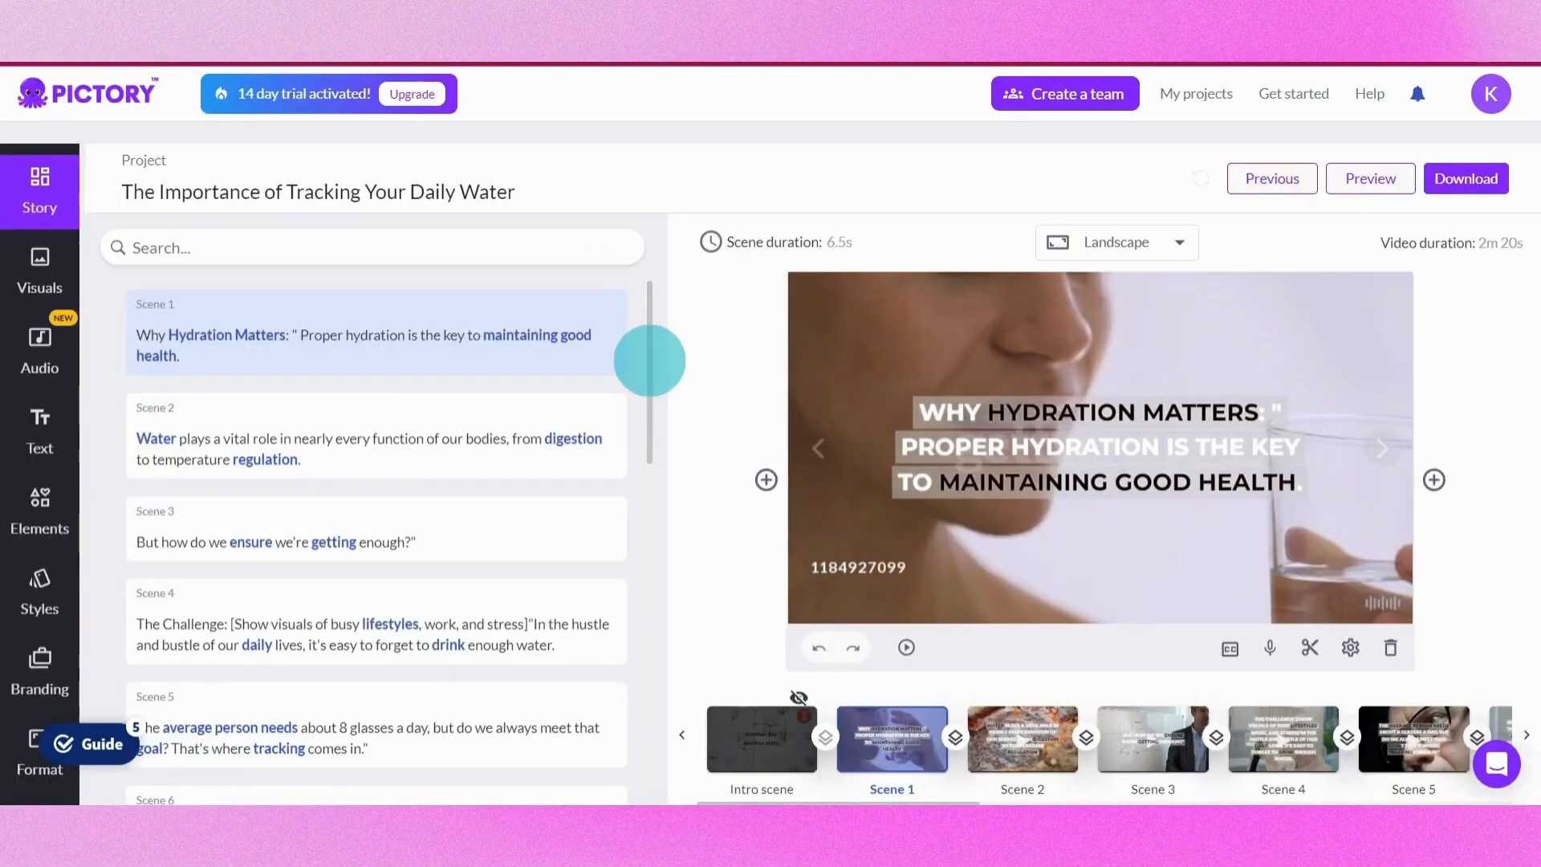
Remove the bracketed visual direction from Scene 4's text
scroll(649, 361, down, 2)
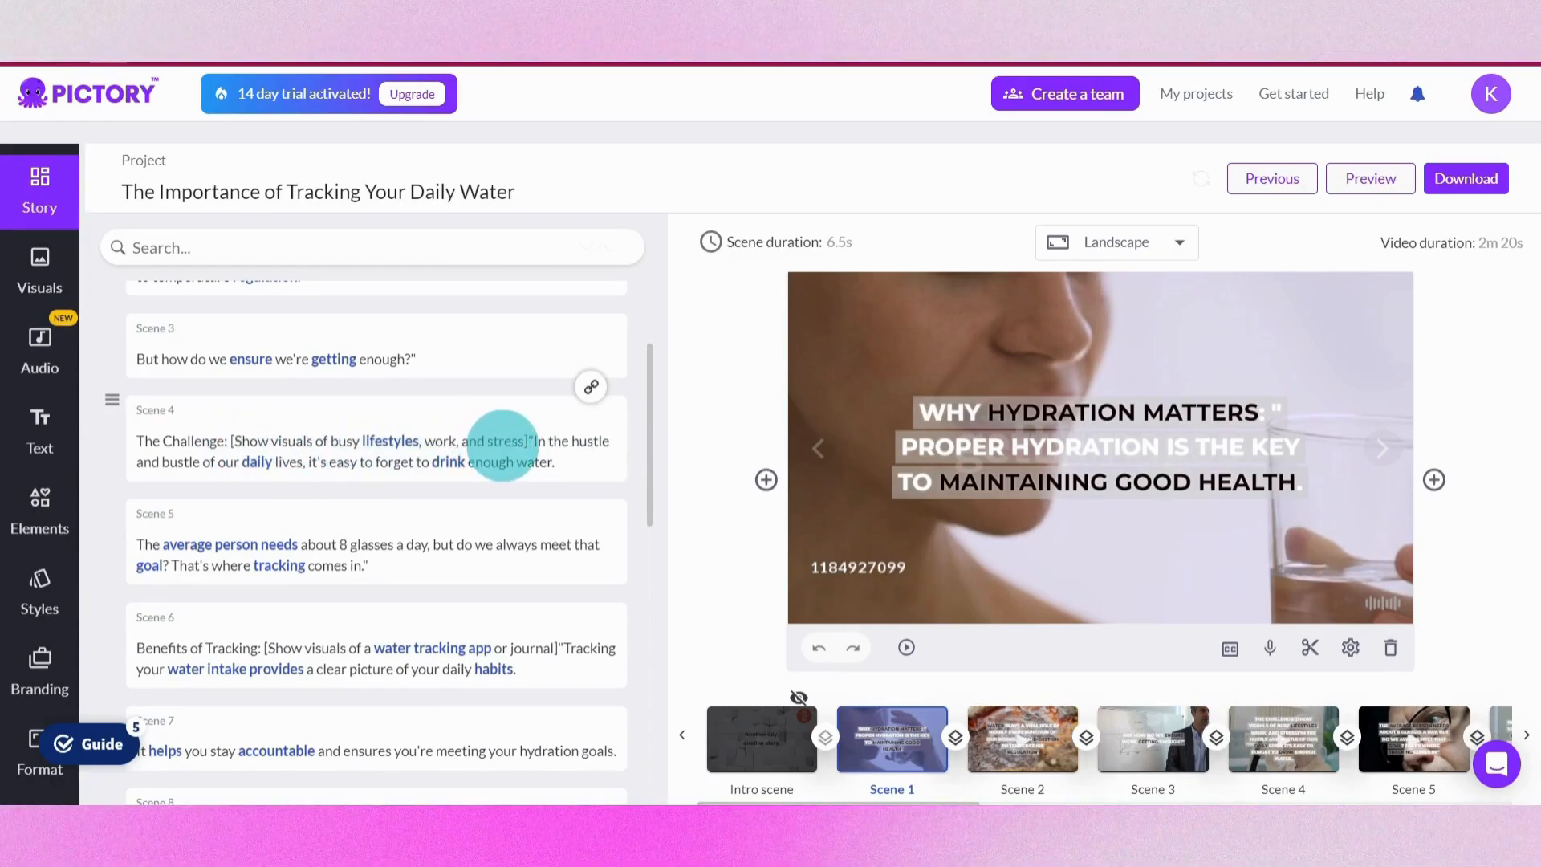
click(502, 438)
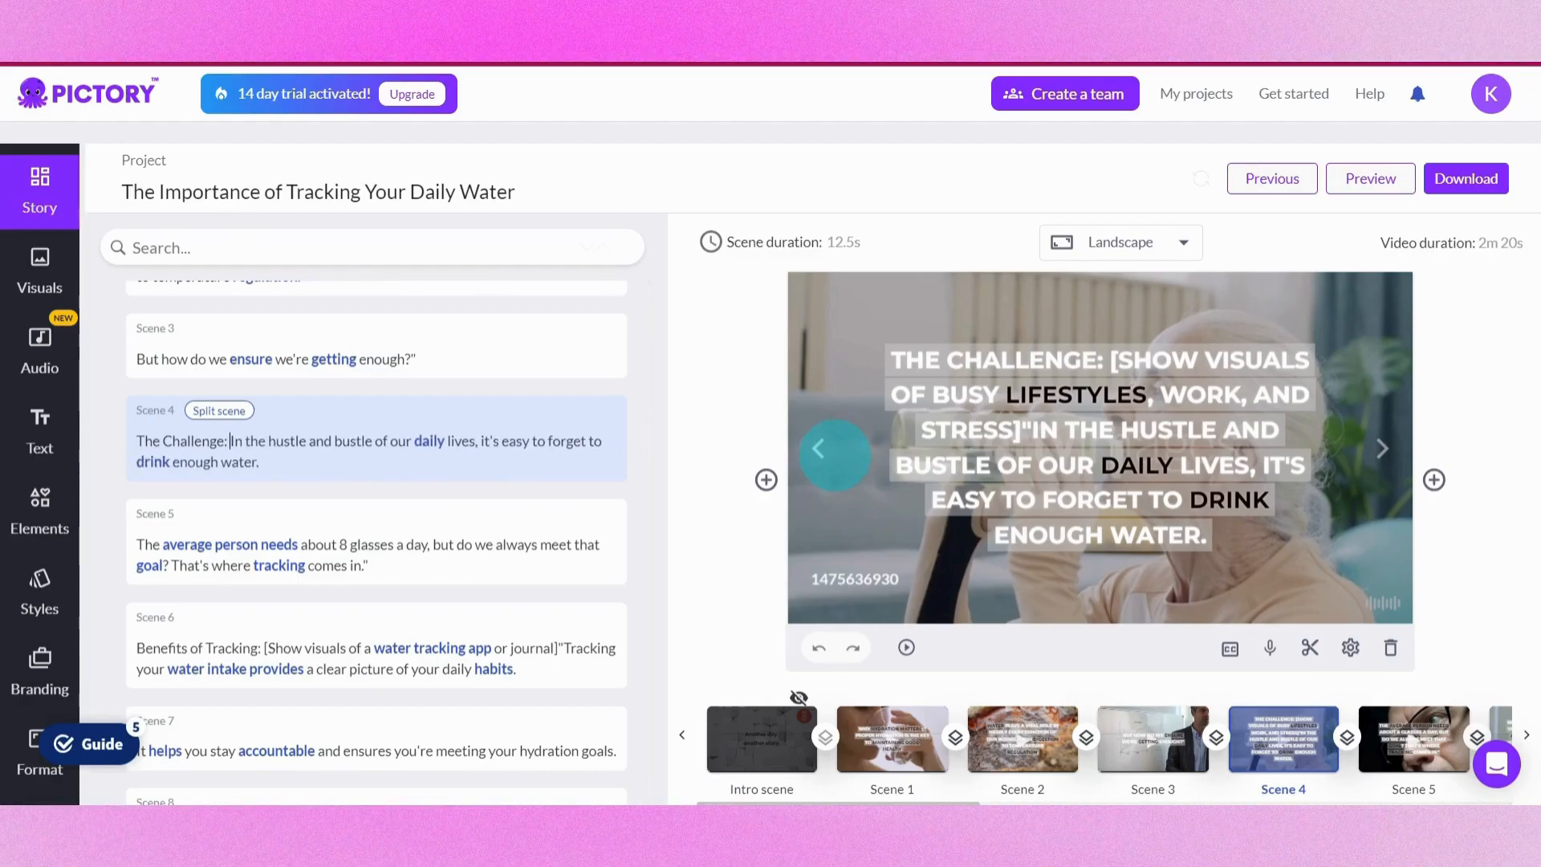
Delete the bracketed visual direction '[Show visuals of a water tracking app or journal]' from Scene 6's text
scroll(292, 348, down, 4)
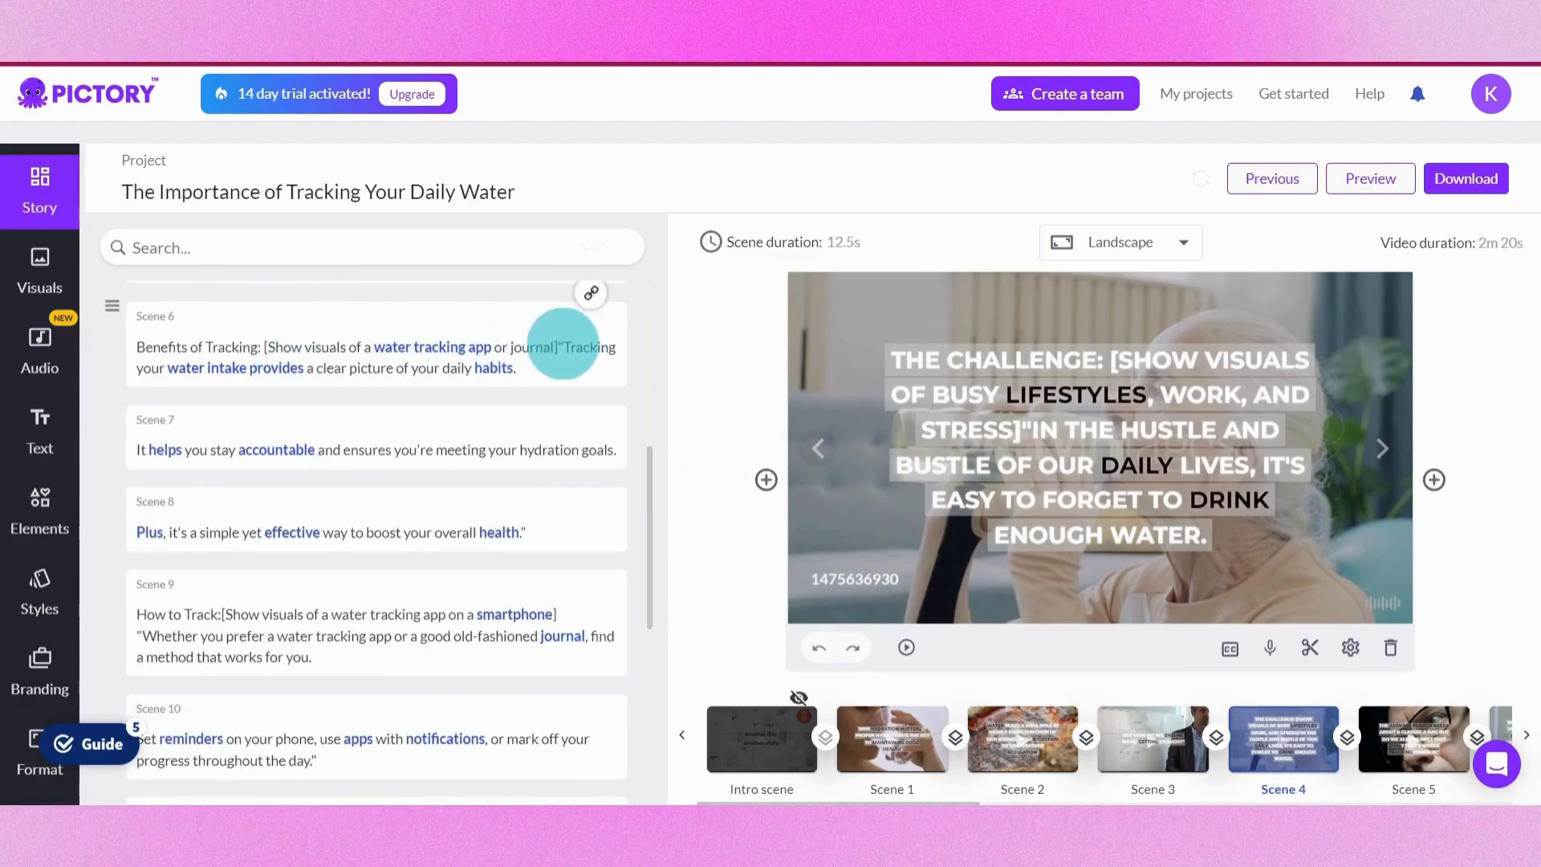
click(559, 345)
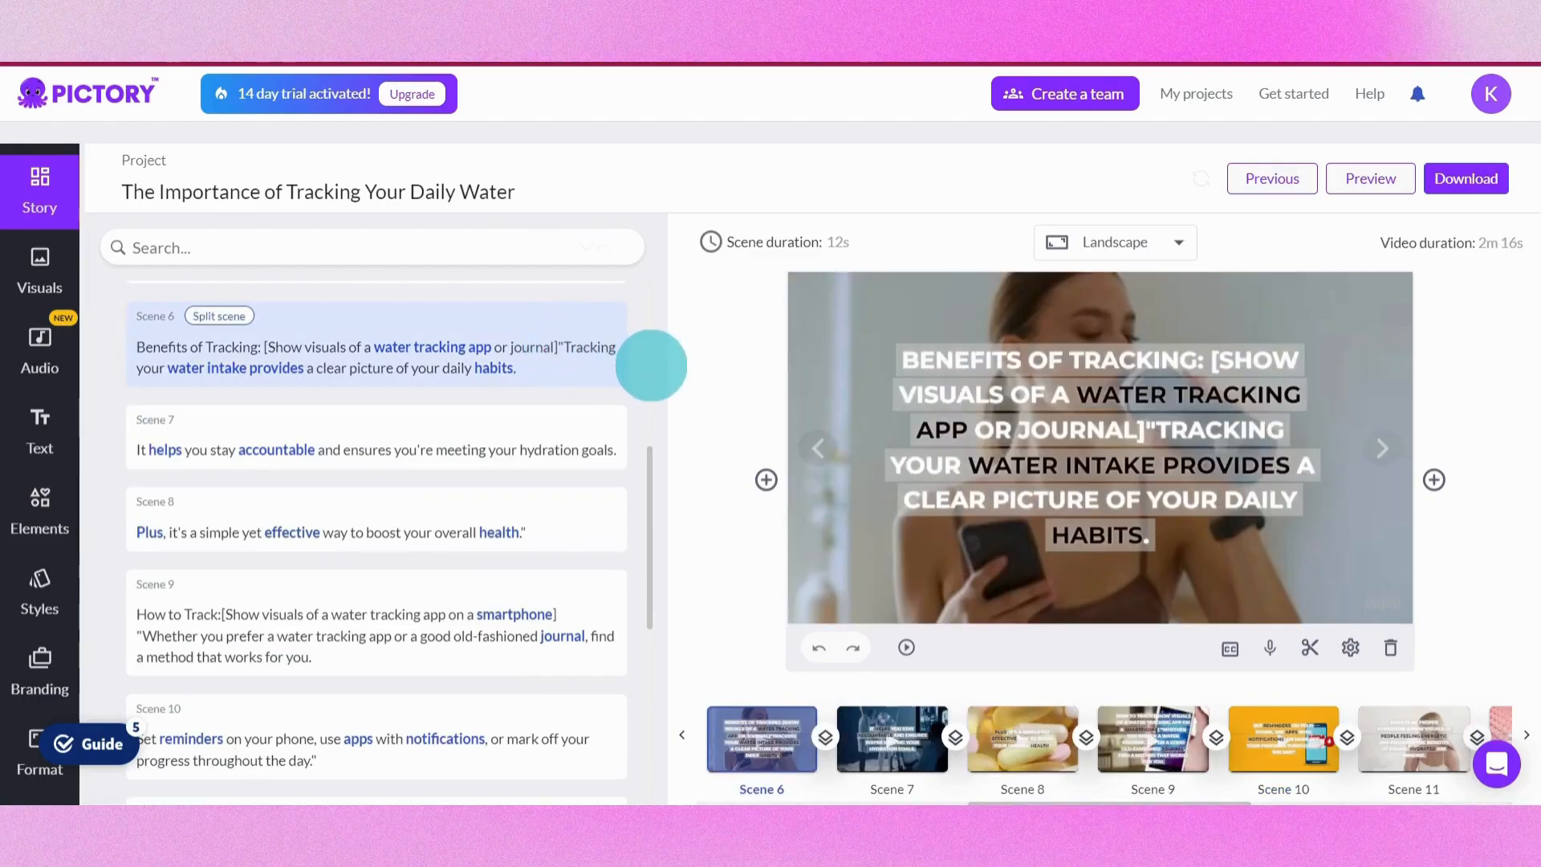
click(562, 346)
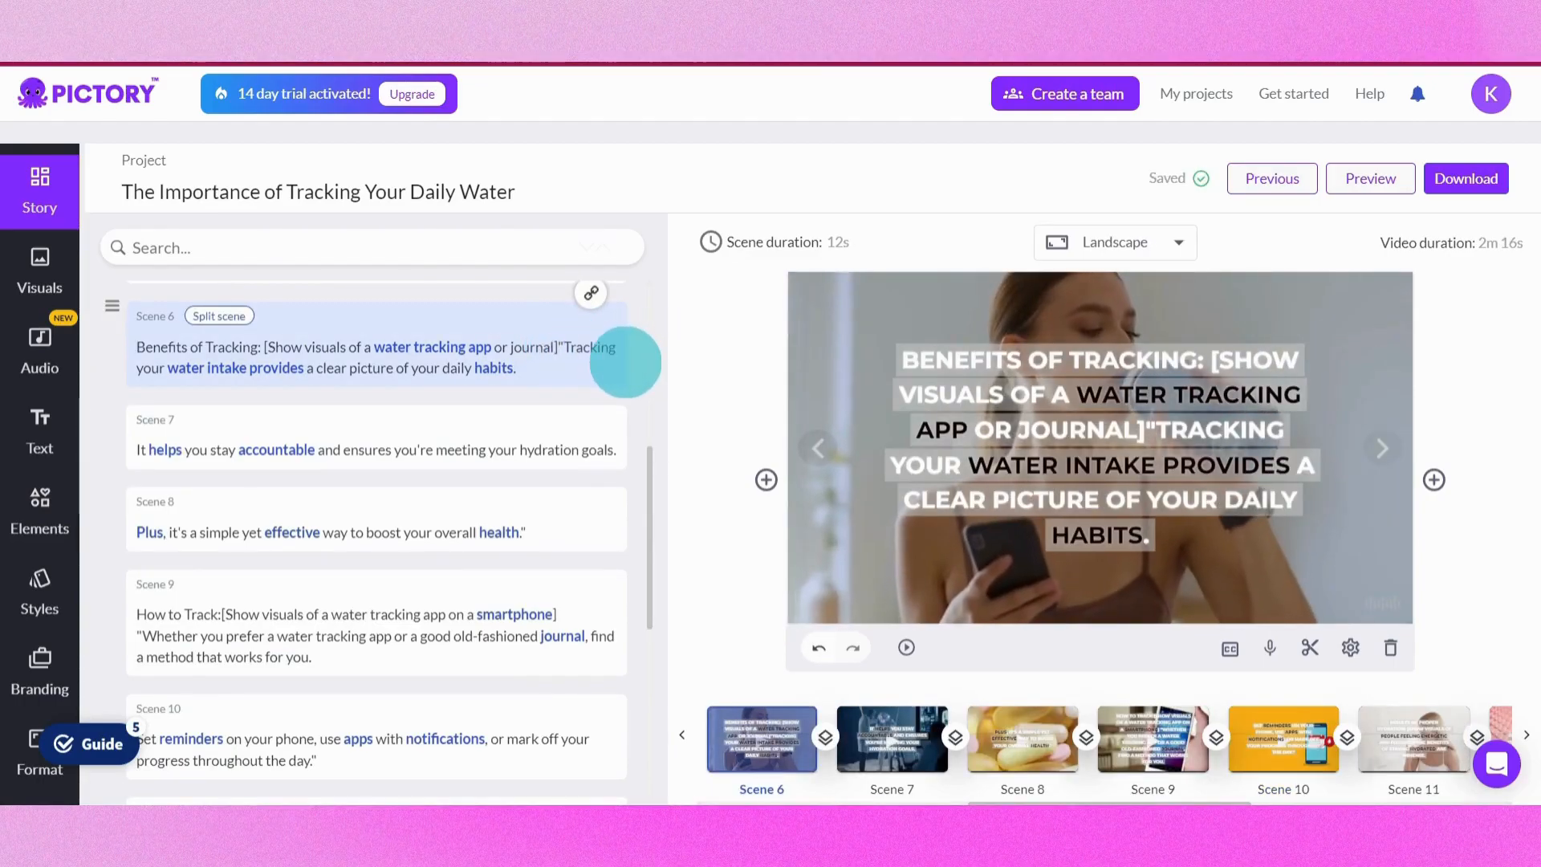
key(BackSpace)
key(BackSpace)
key(BackSpace)
key(BackSpace)
key(BackSpace)
key(BackSpace)
key(BackSpace)
key(BackSpace)
key(BackSpace)
key(BackSpace)
key(BackSpace)
key(BackSpace)
key(BackSpace)
key(BackSpace)
key(BackSpace)
key(BackSpace)
key(BackSpace)
key(BackSpace)
key(BackSpace)
key(BackSpace)
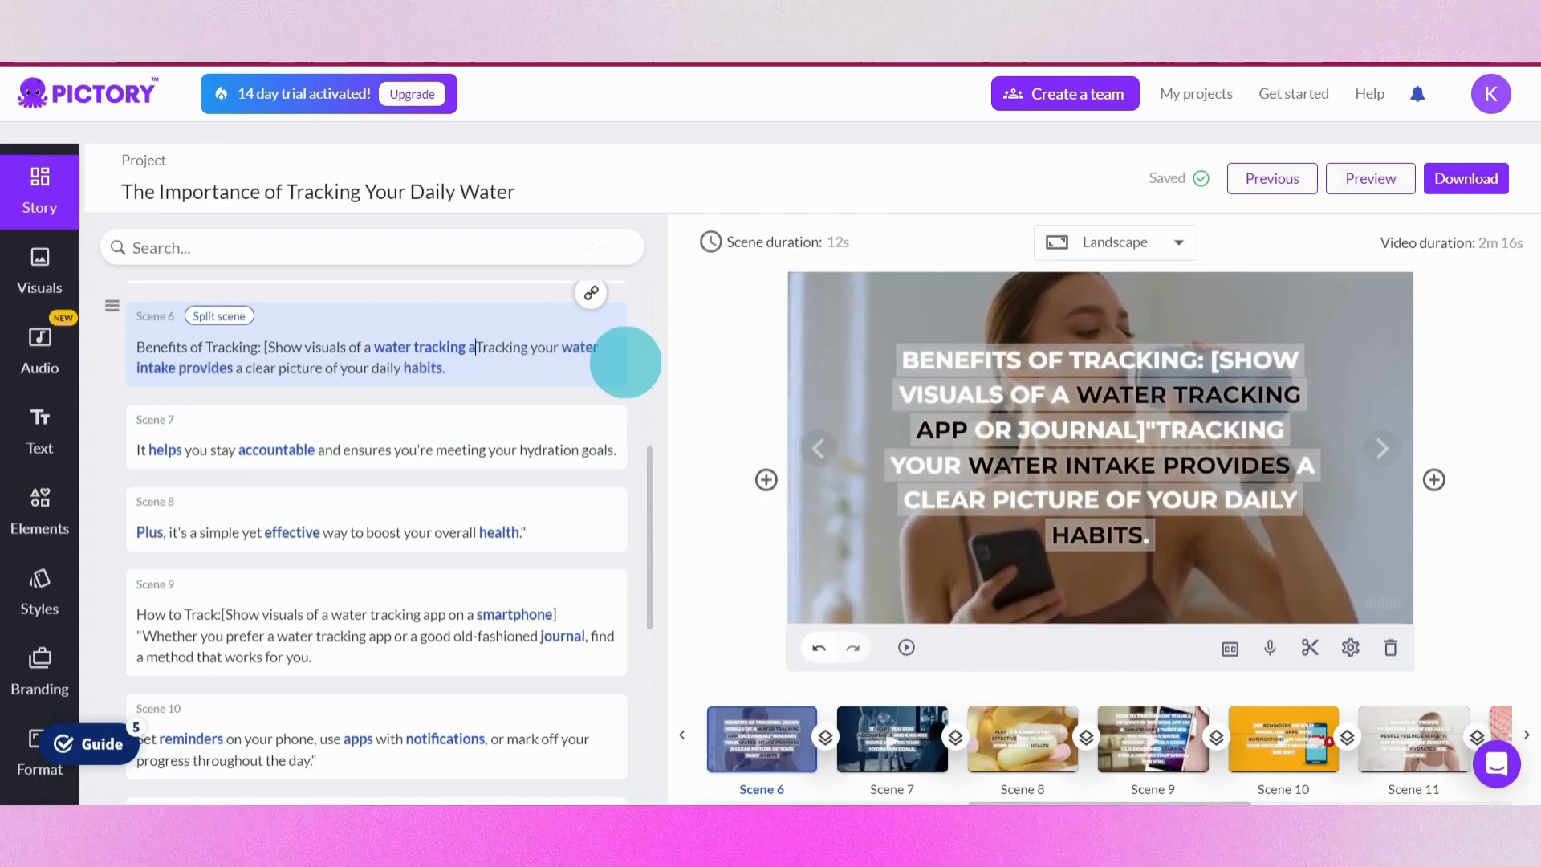
key(BackSpace)
key(BackSpace)
key(BackSpace)
key(BackSpace)
key(BackSpace)
key(BackSpace)
key(BackSpace)
key(BackSpace)
key(BackSpace)
key(BackSpace)
key(BackSpace)
key(BackSpace)
key(BackSpace)
key(BackSpace)
key(BackSpace)
key(BackSpace)
key(BackSpace)
key(BackSpace)
key(BackSpace)
key(BackSpace)
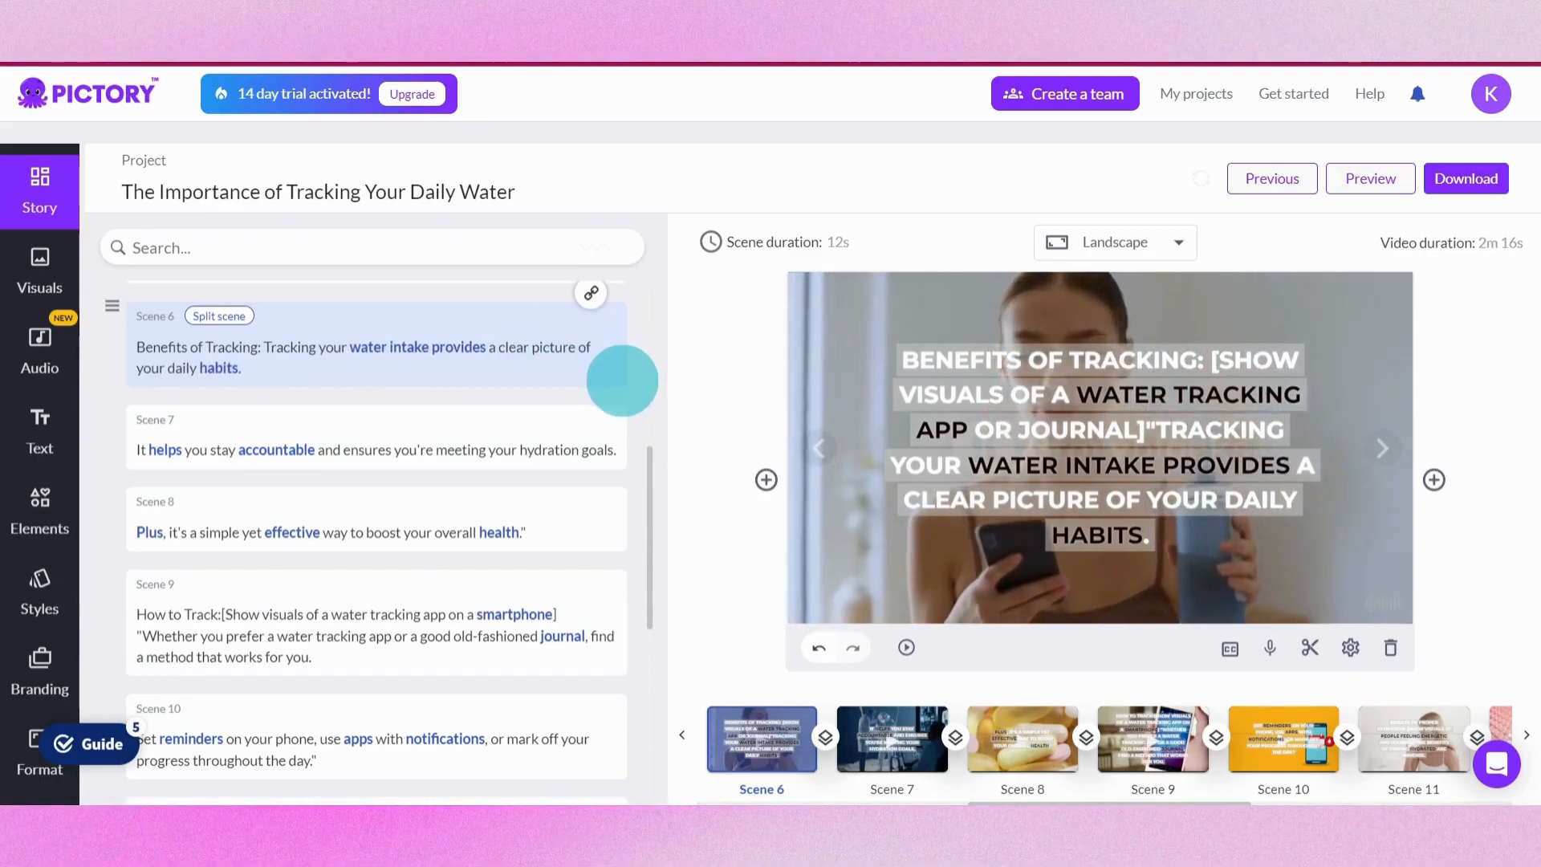
Select Scene 11 and browse the Visuals library and My uploads tabs
scroll(556, 316, down, 4)
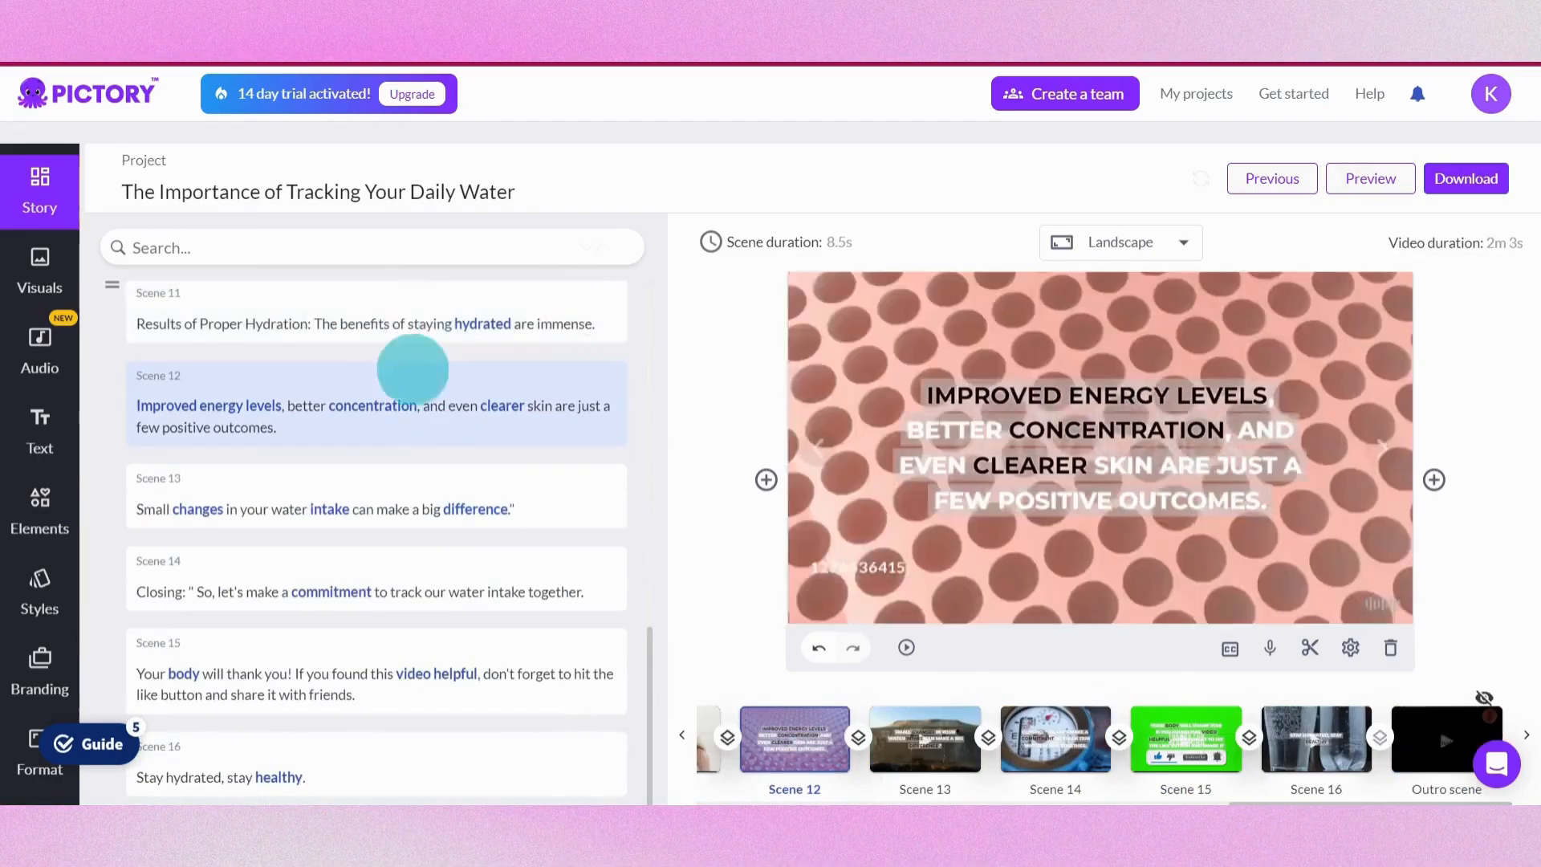
click(419, 305)
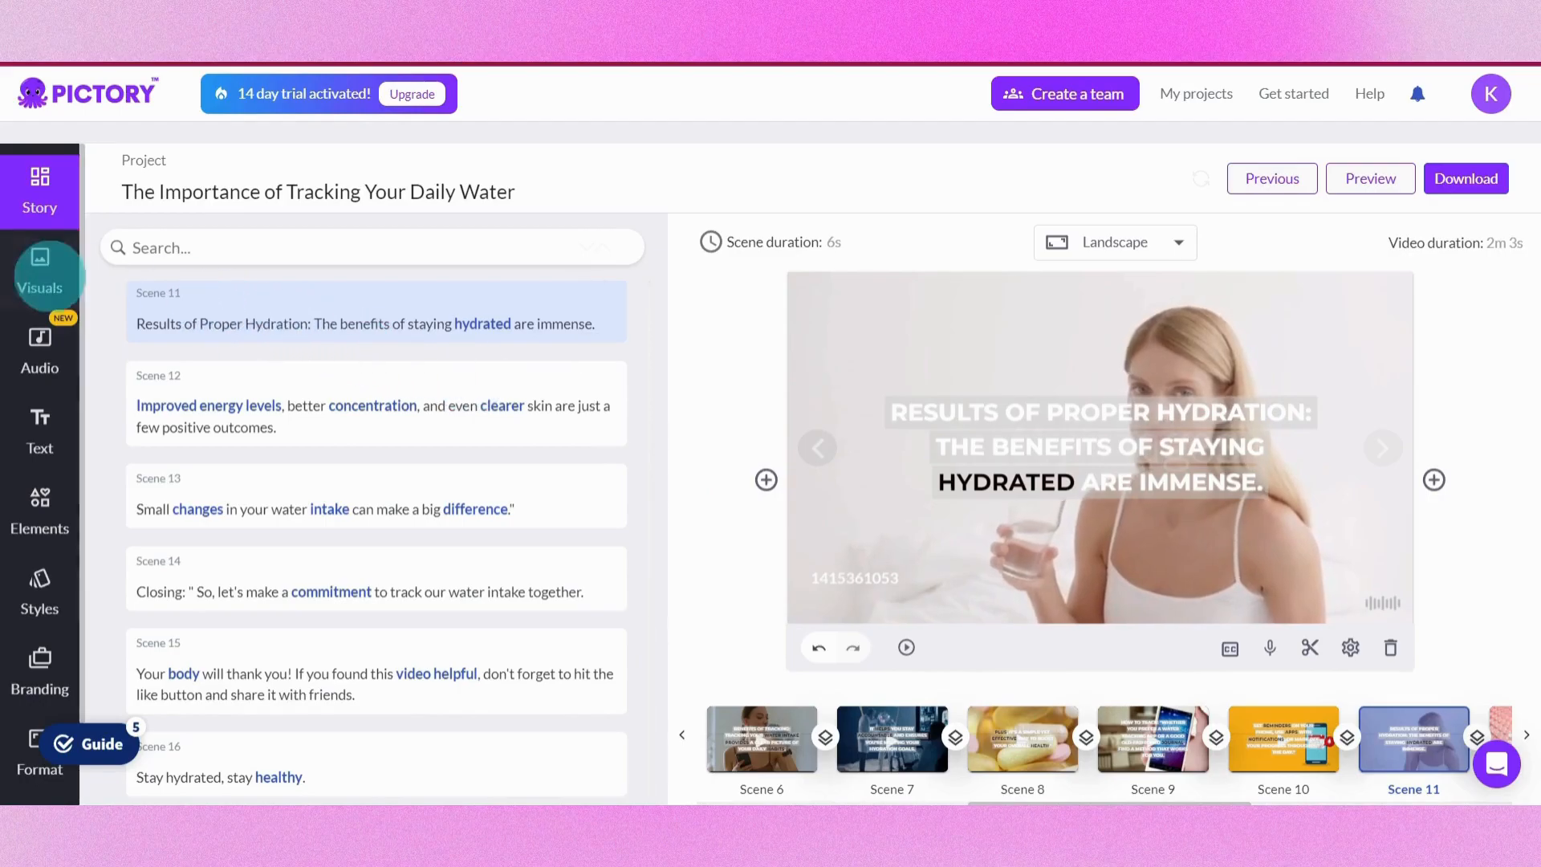
click(44, 269)
click(600, 316)
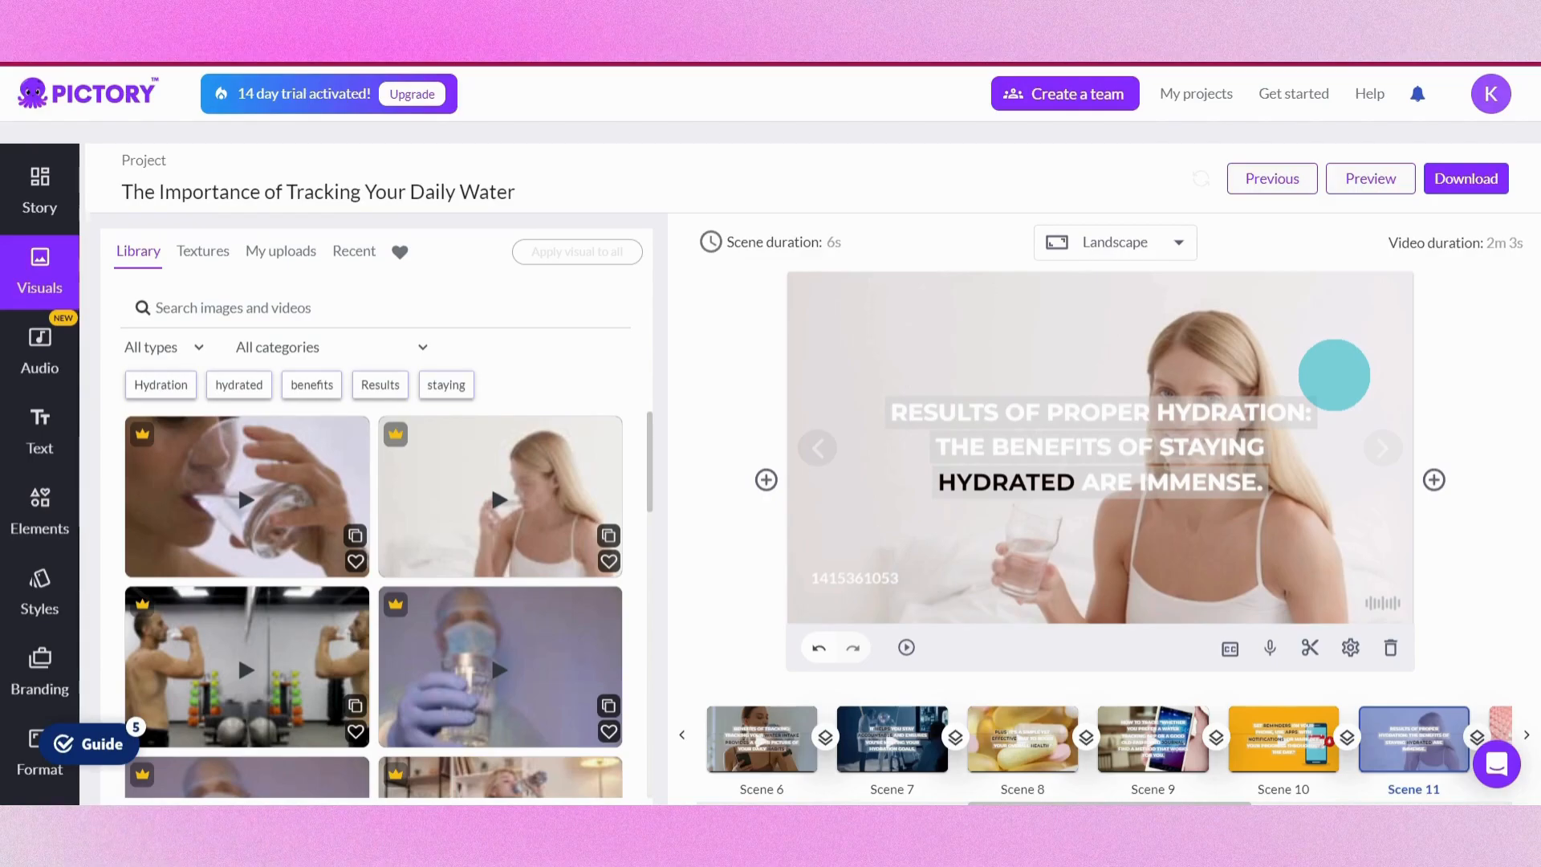
drag(651, 453, 663, 330)
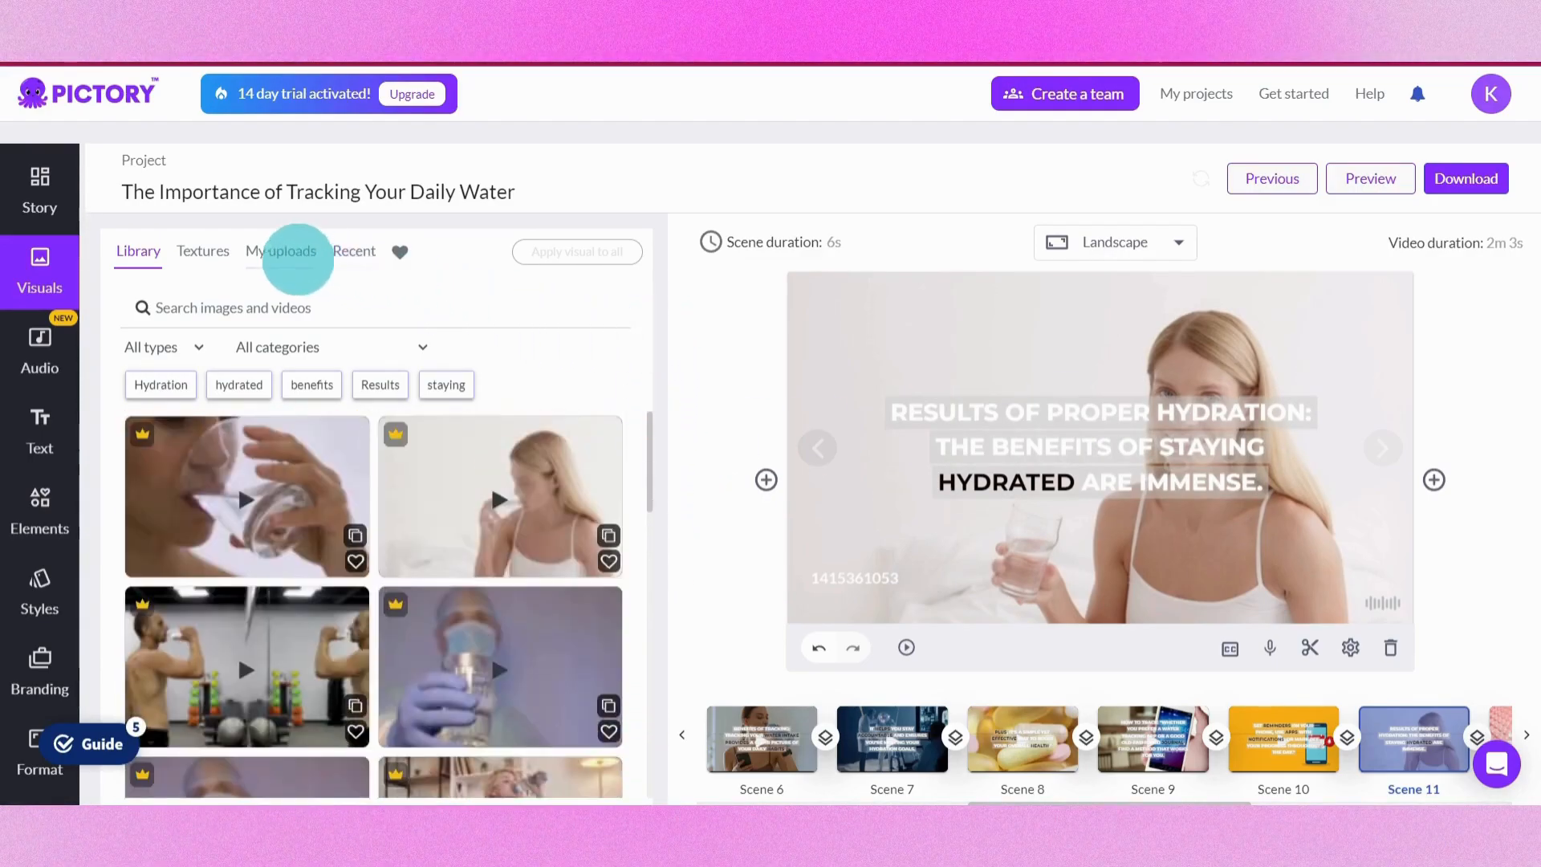
click(297, 254)
click(139, 252)
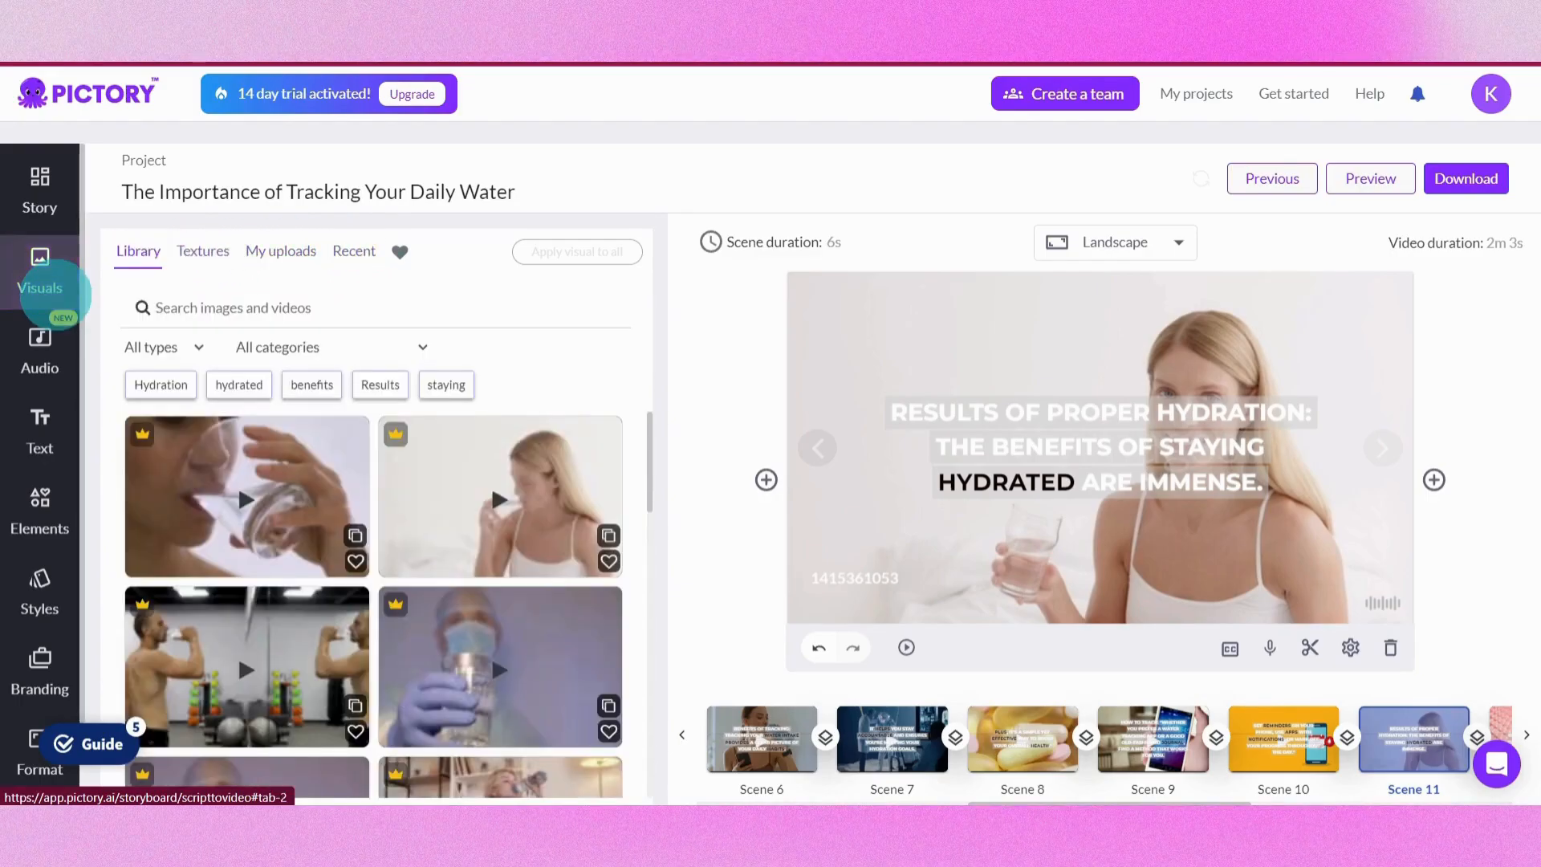
Browse the Audio panel's background music, My uploads and voiceover upload tabs
click(44, 329)
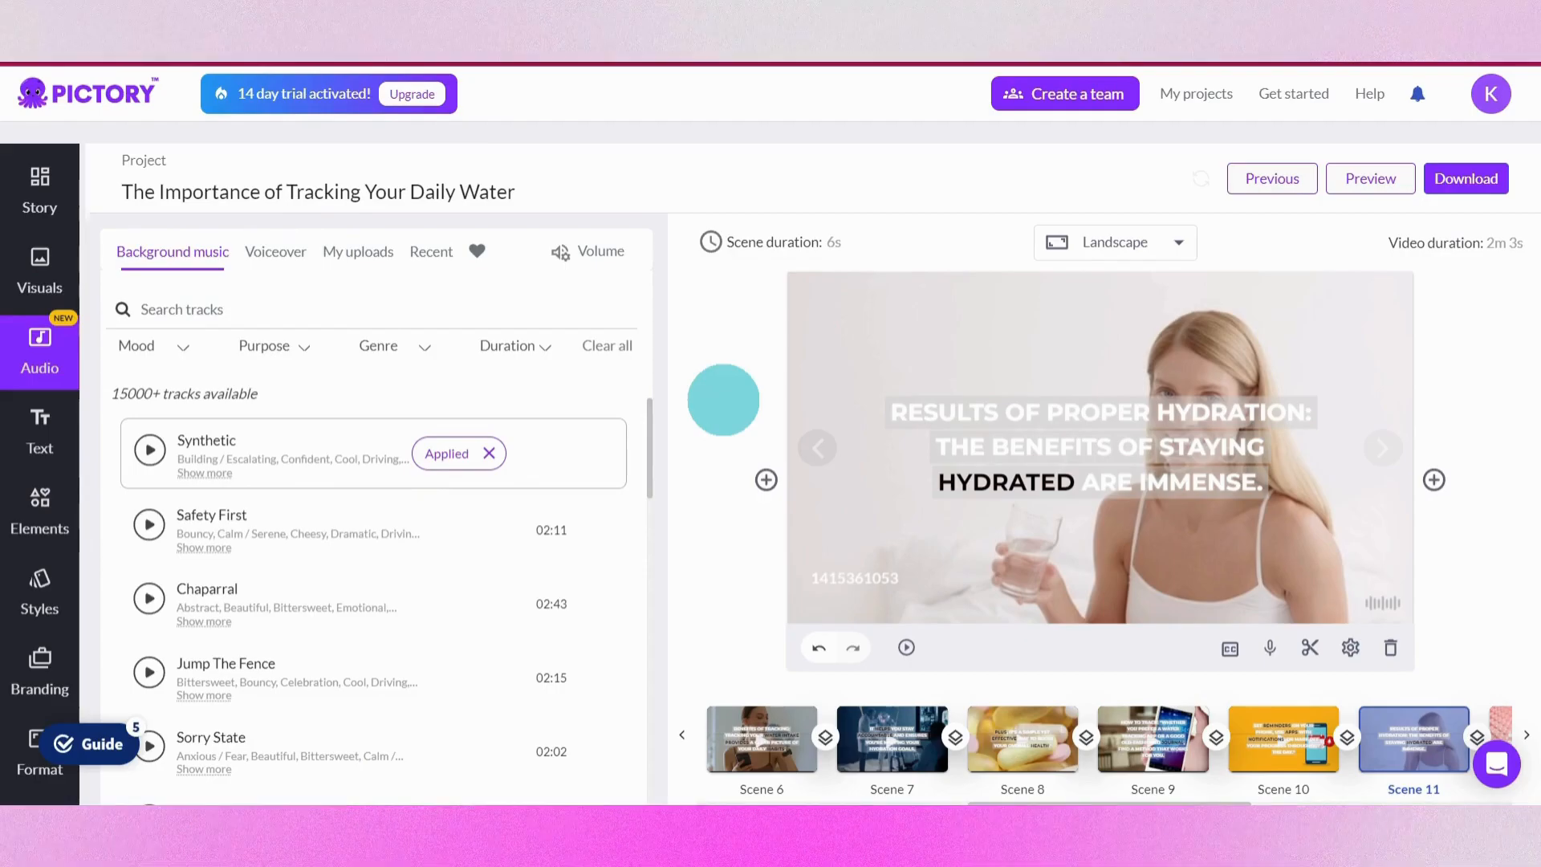
drag(647, 436, 606, 371)
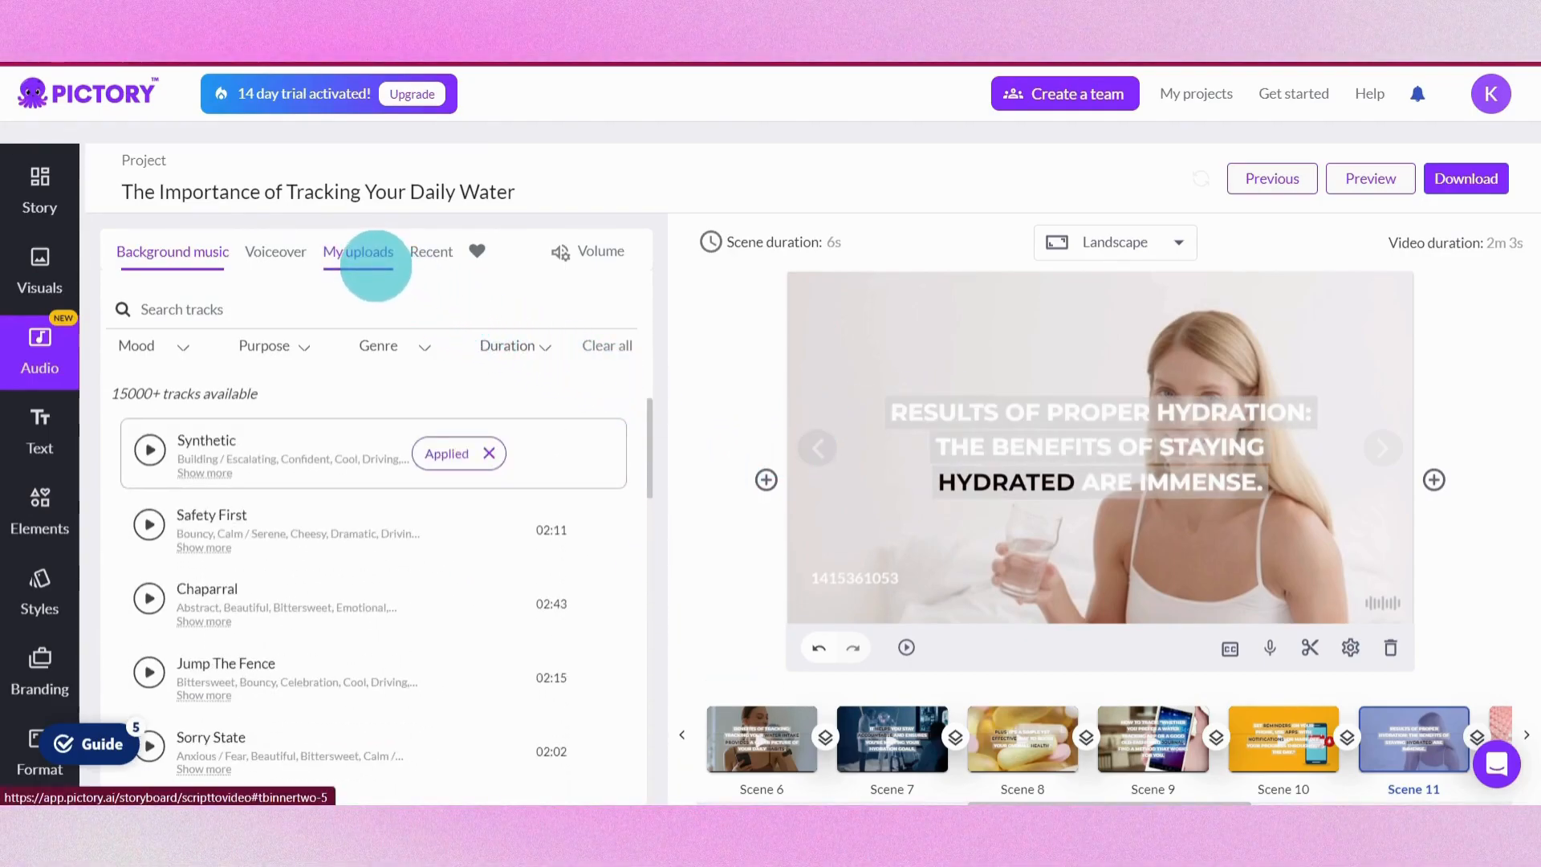
click(375, 265)
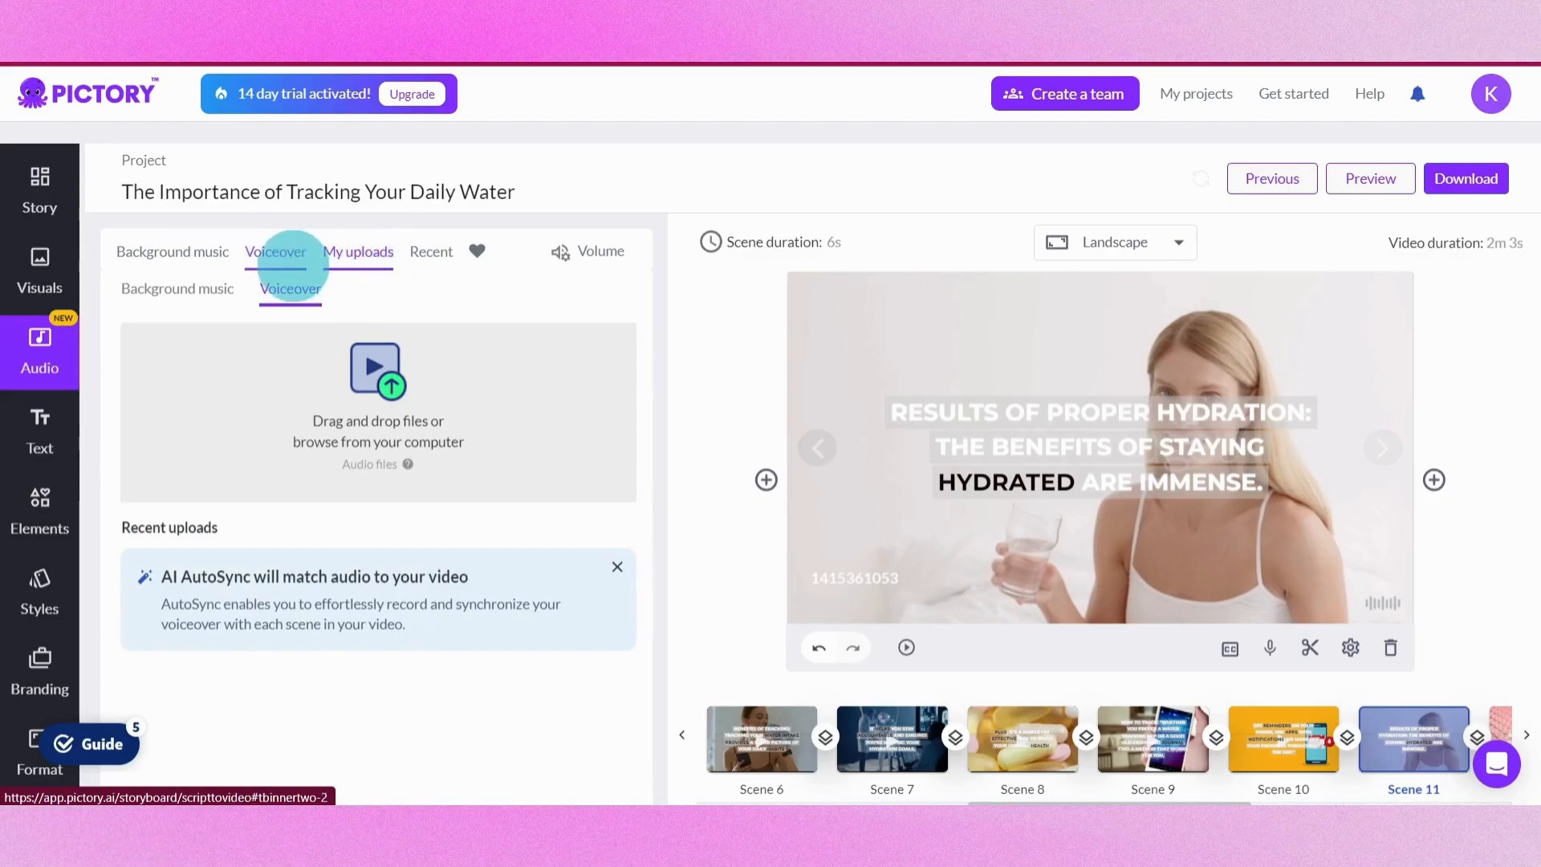
click(293, 265)
Browse the Elements panel's emojis, GIFs and stickers
click(41, 506)
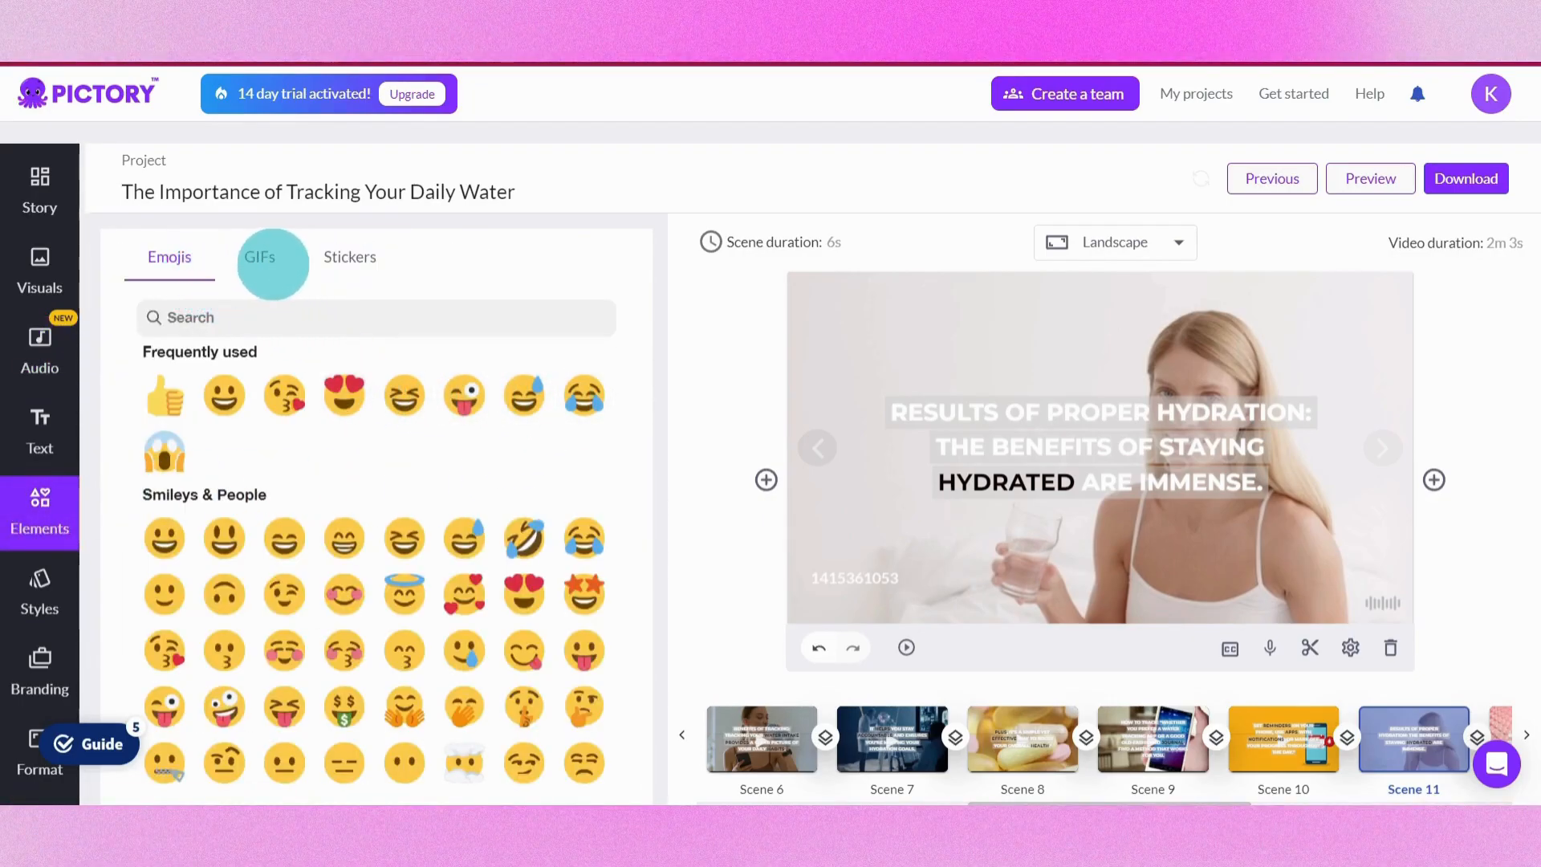
click(273, 264)
click(345, 267)
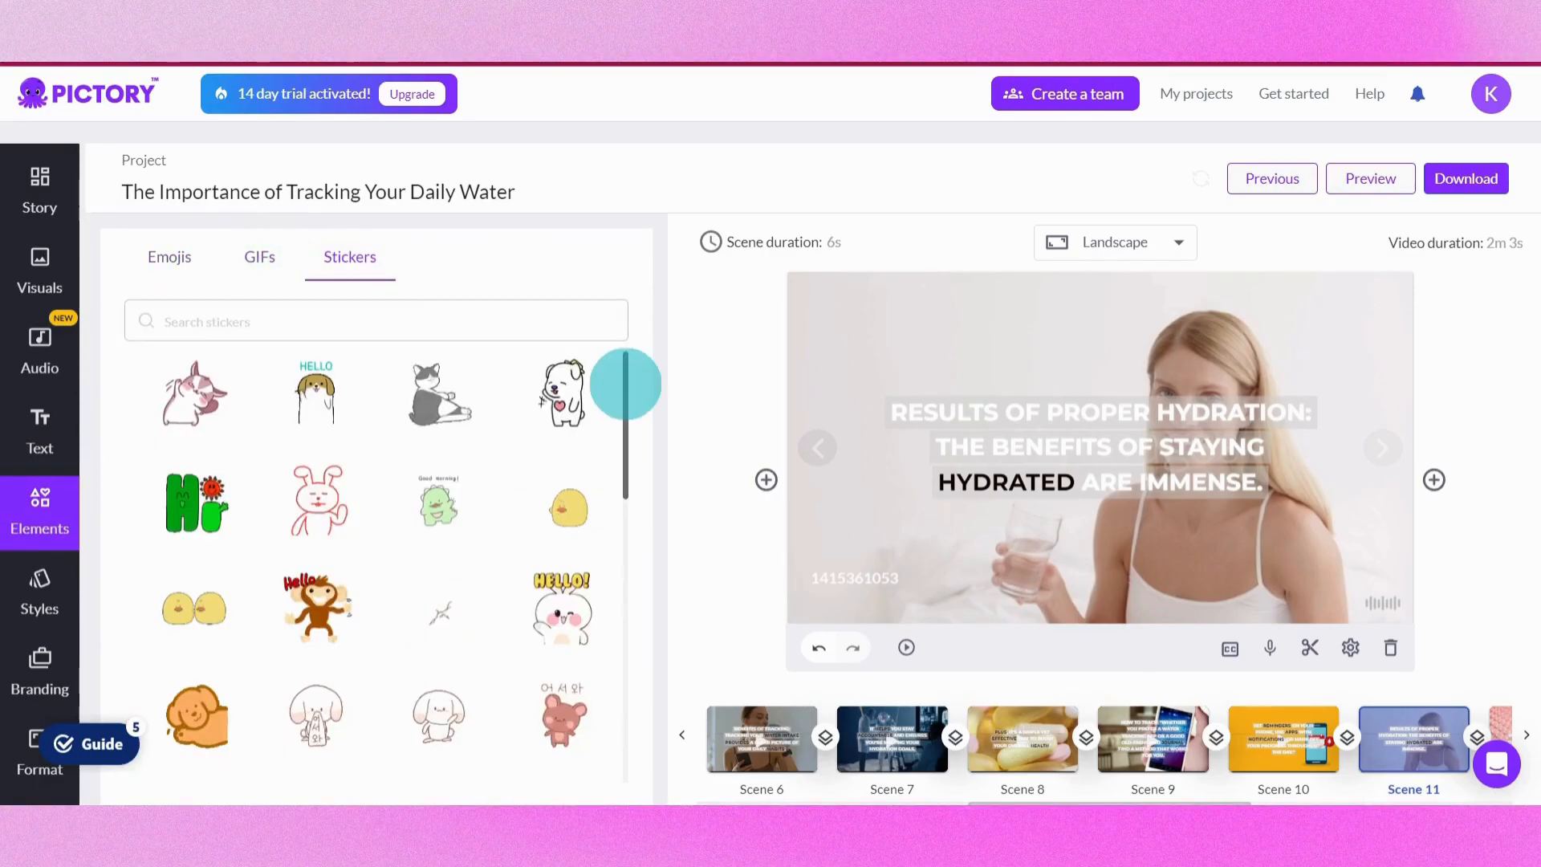
scroll(56, 545, down, 1)
Look through the Styles, Branding and Format panels
click(41, 499)
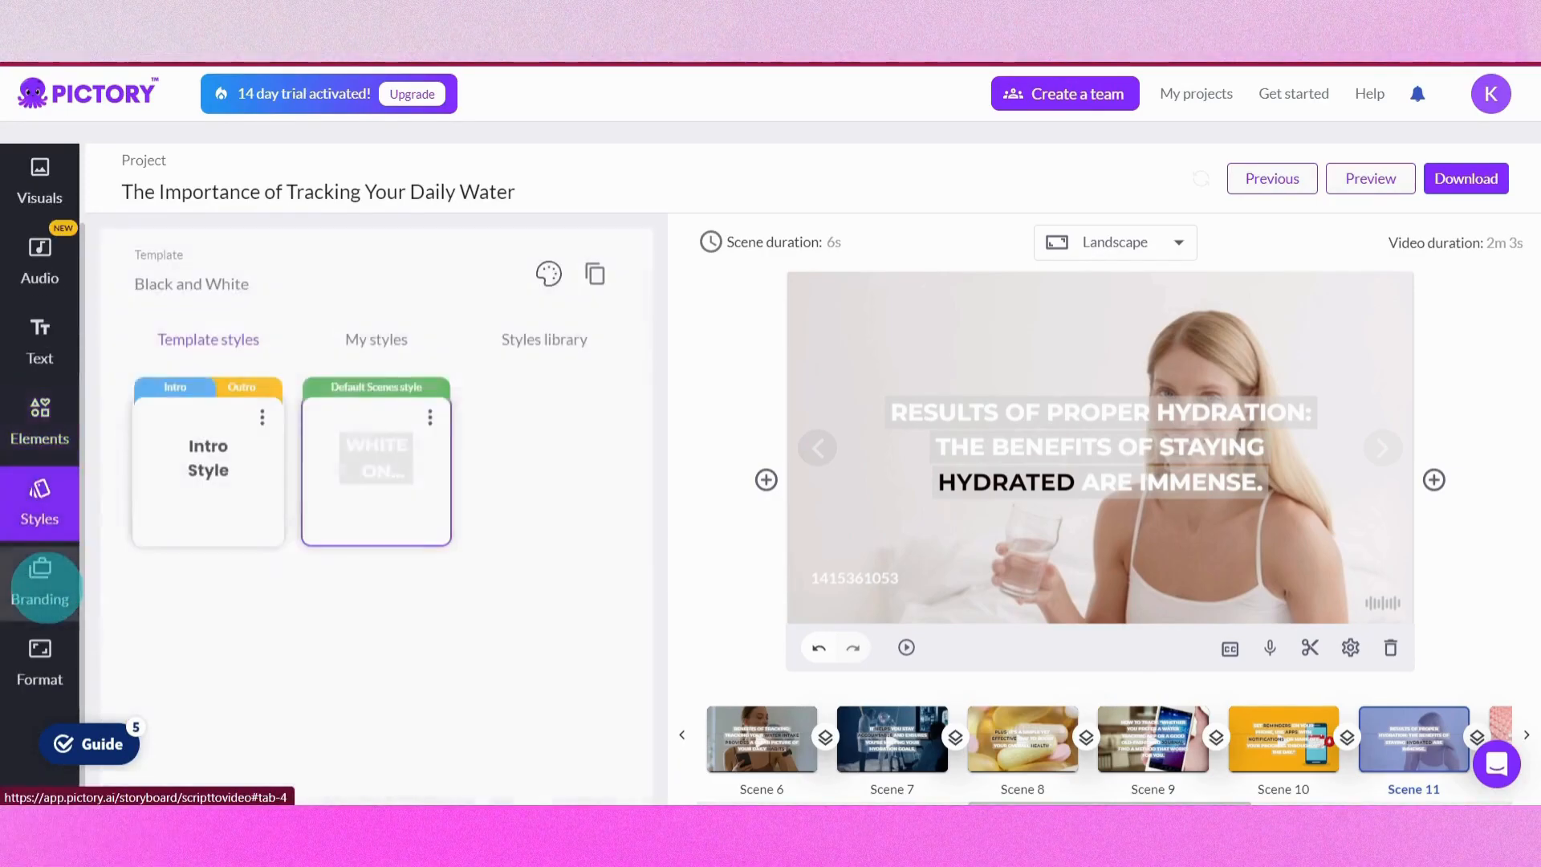
click(46, 589)
click(40, 669)
scroll(42, 572, up, 1)
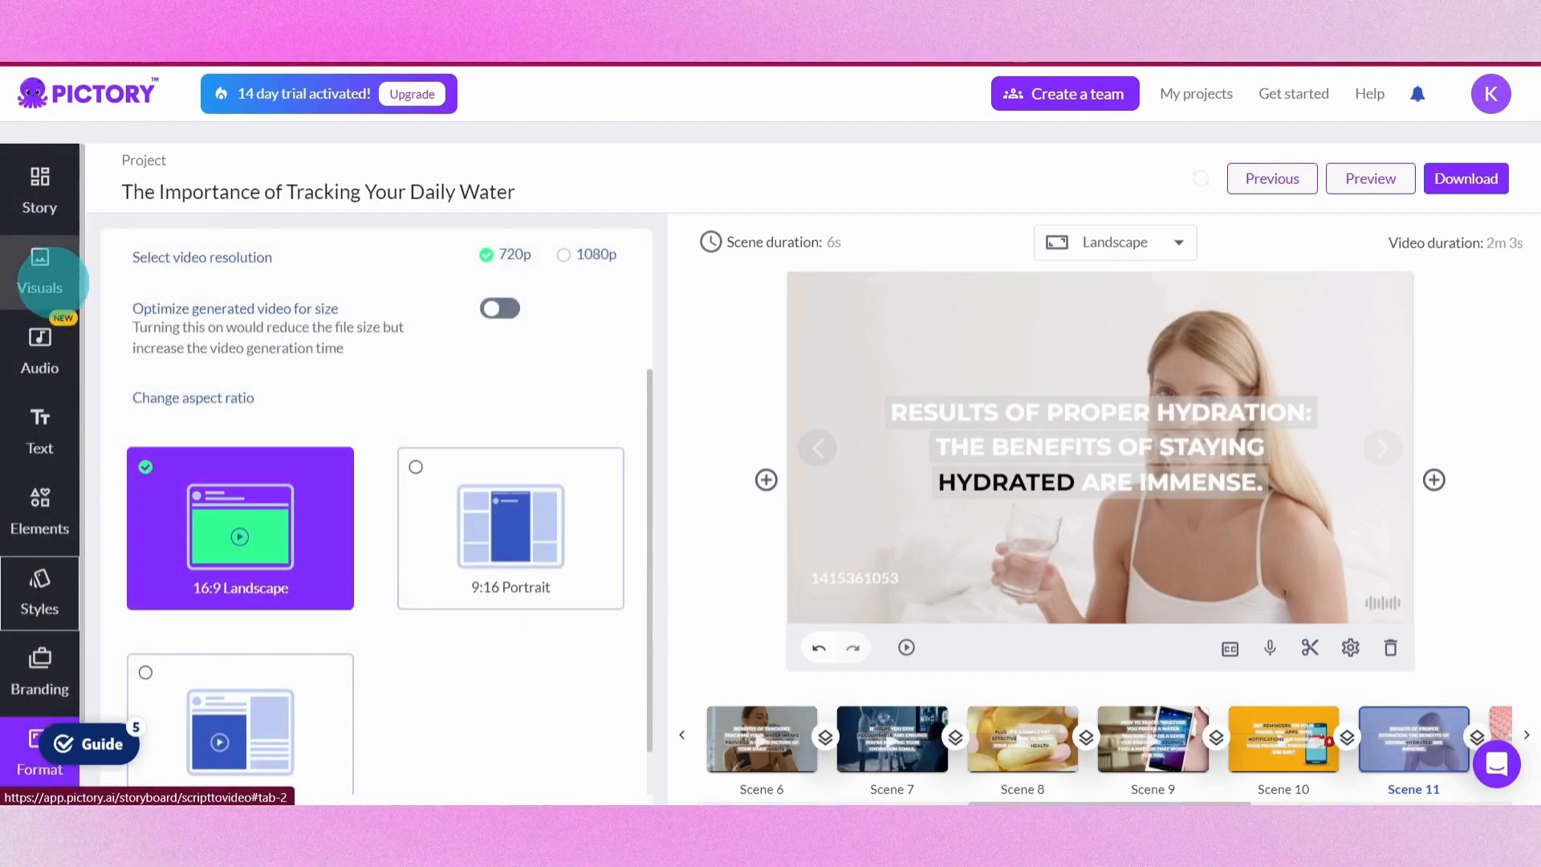
Browse the premium and standard voiceover voices in the Audio panel
click(49, 281)
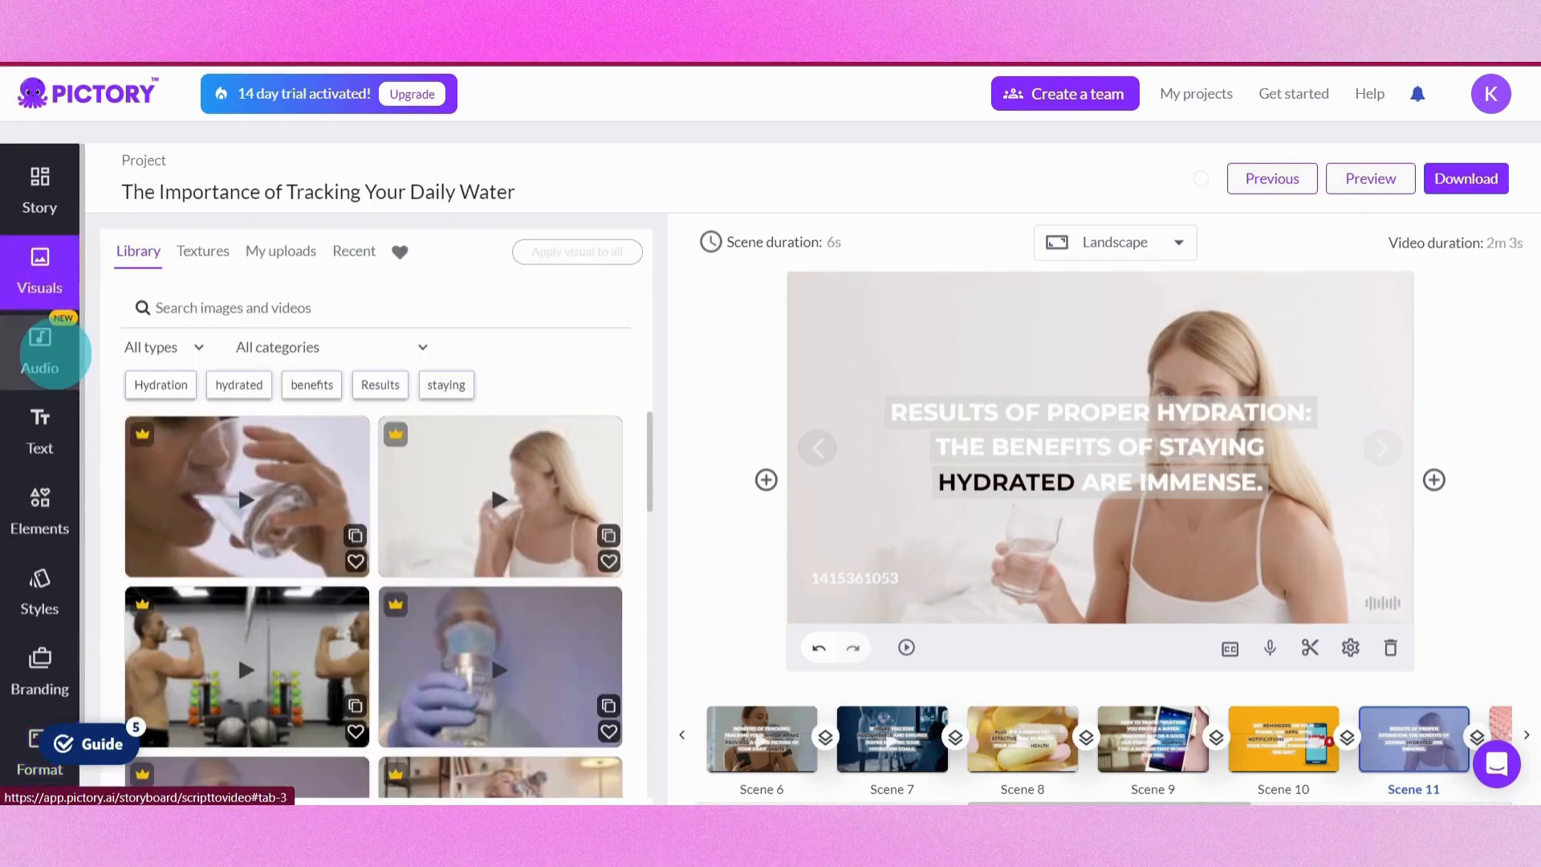
click(49, 353)
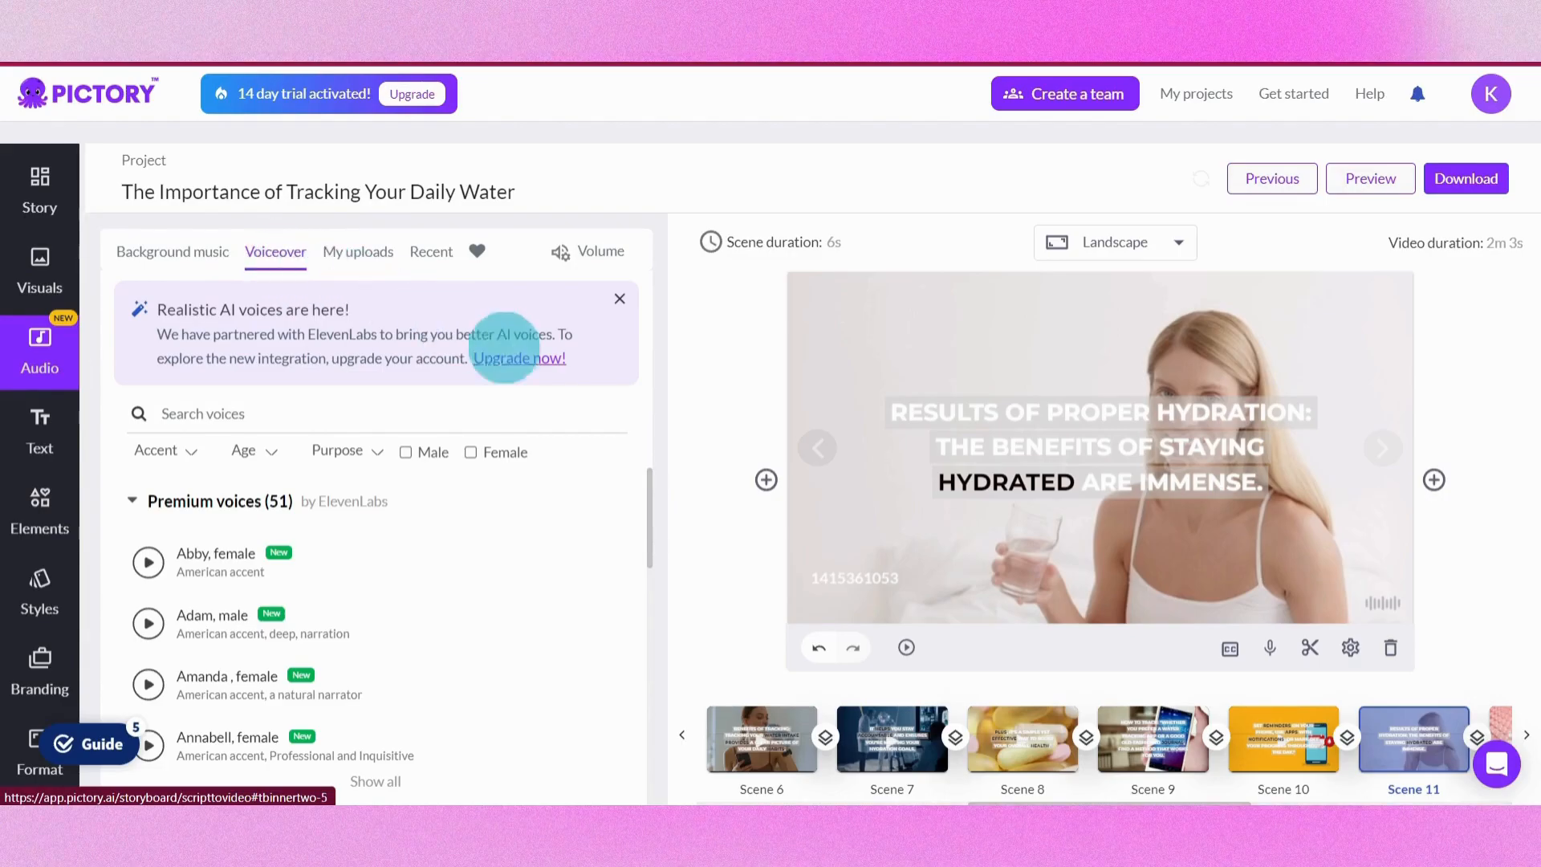
scroll(649, 485, down, 4)
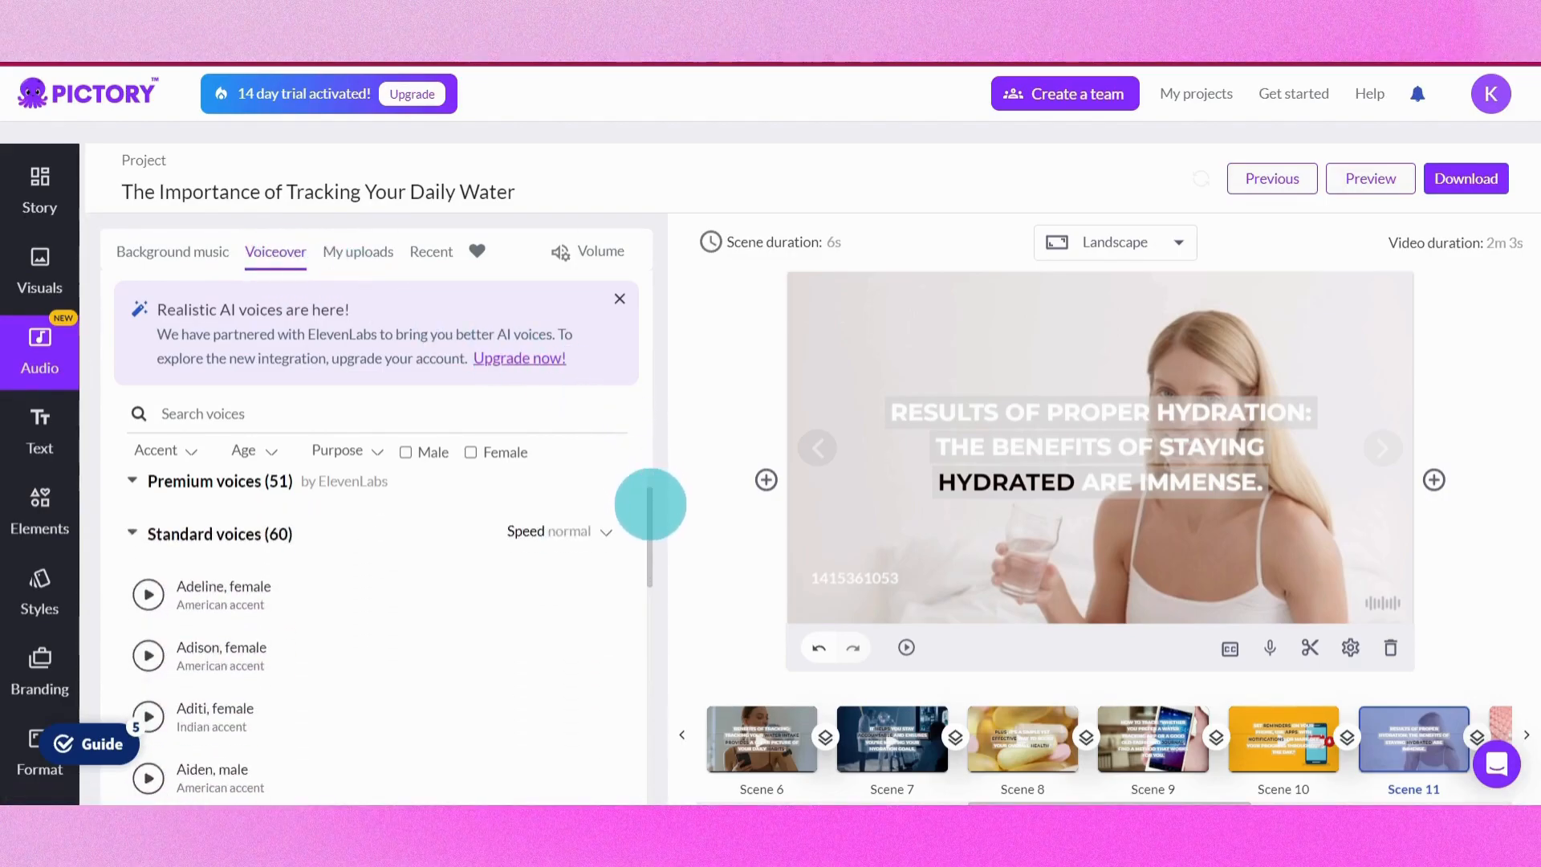
scroll(651, 490, up, 3)
scroll(400, 574, down, 4)
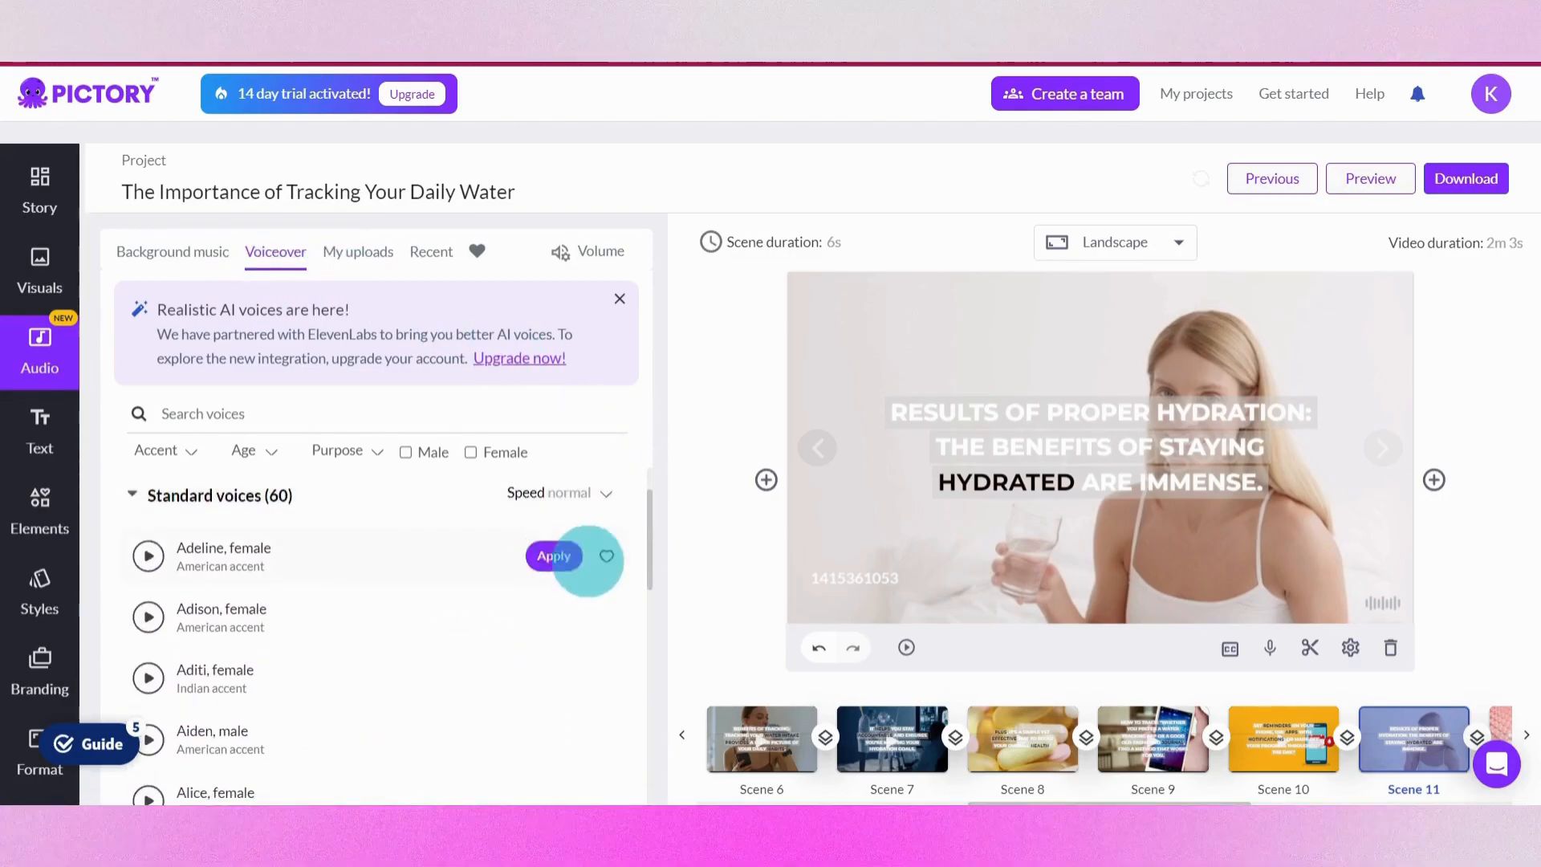
scroll(543, 590, up, 4)
scroll(543, 590, down, 3)
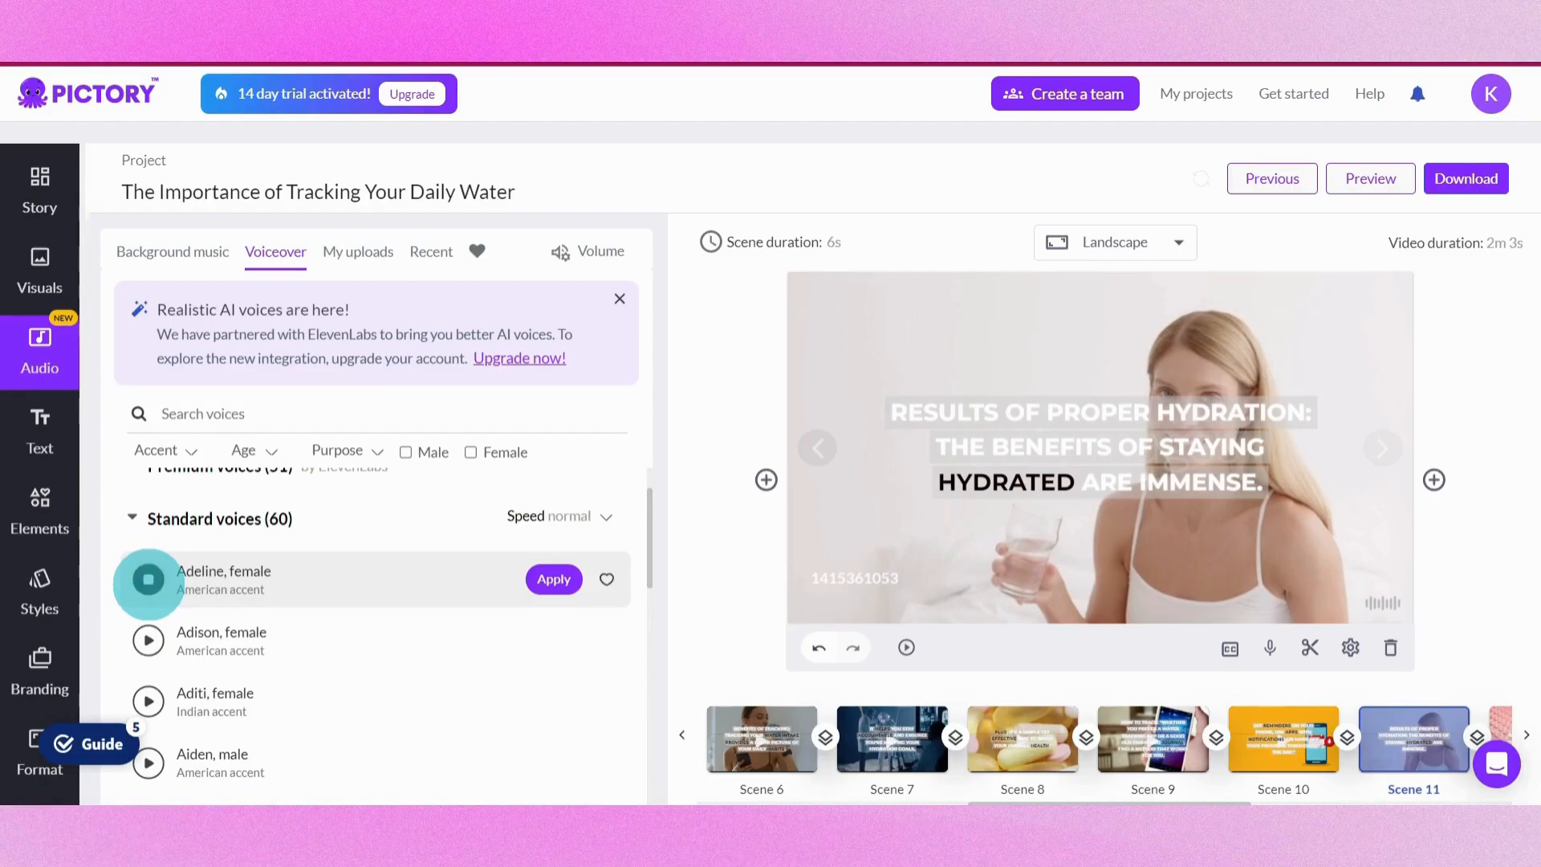
scroll(550, 584, up, 3)
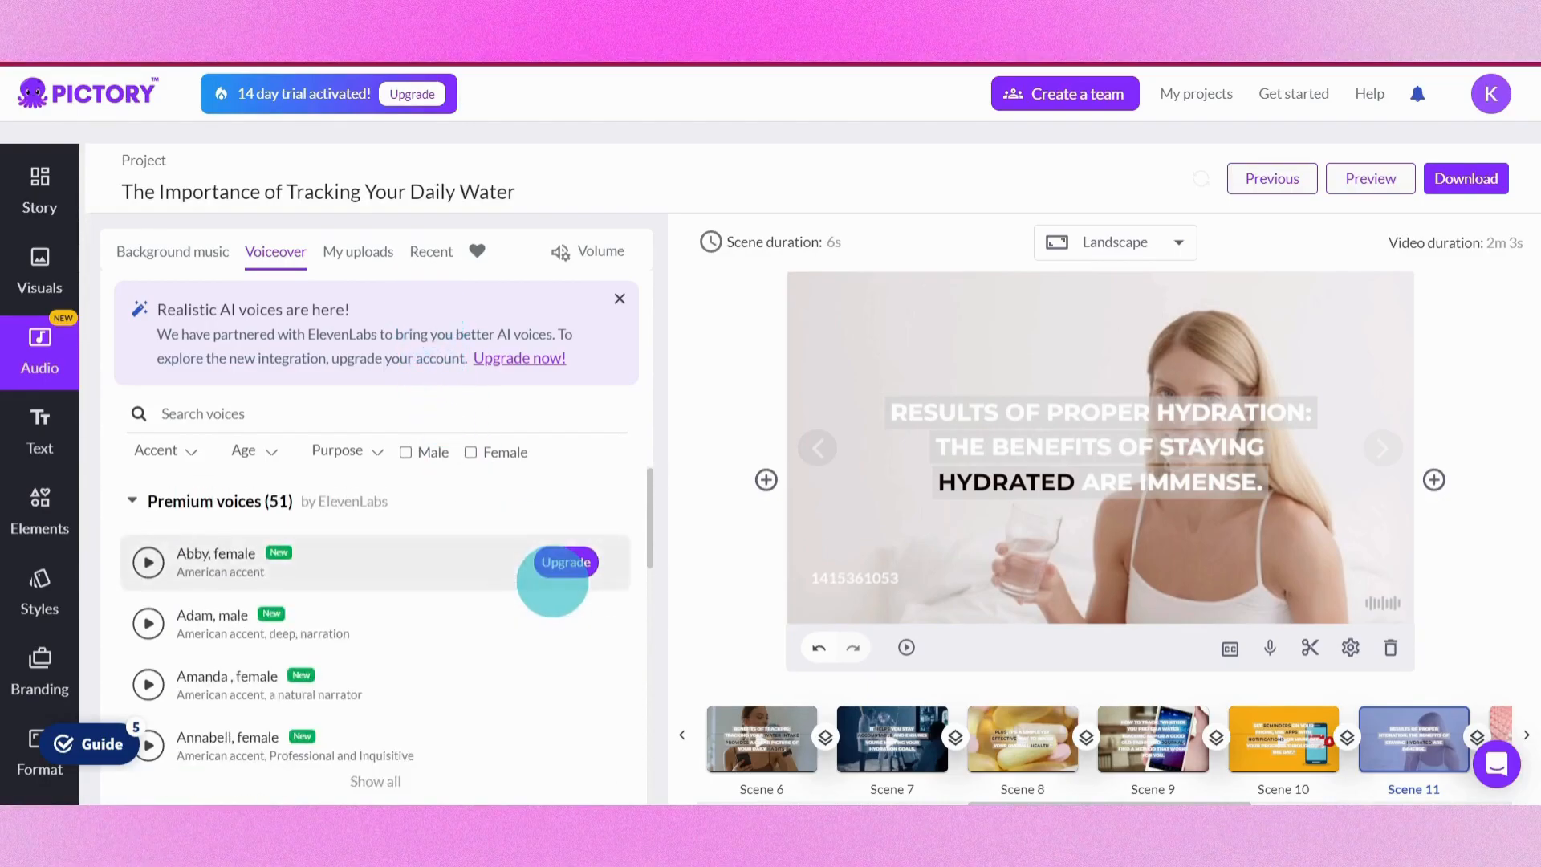
Open the scene's voice-over options and choose Record voice-over
click(1269, 647)
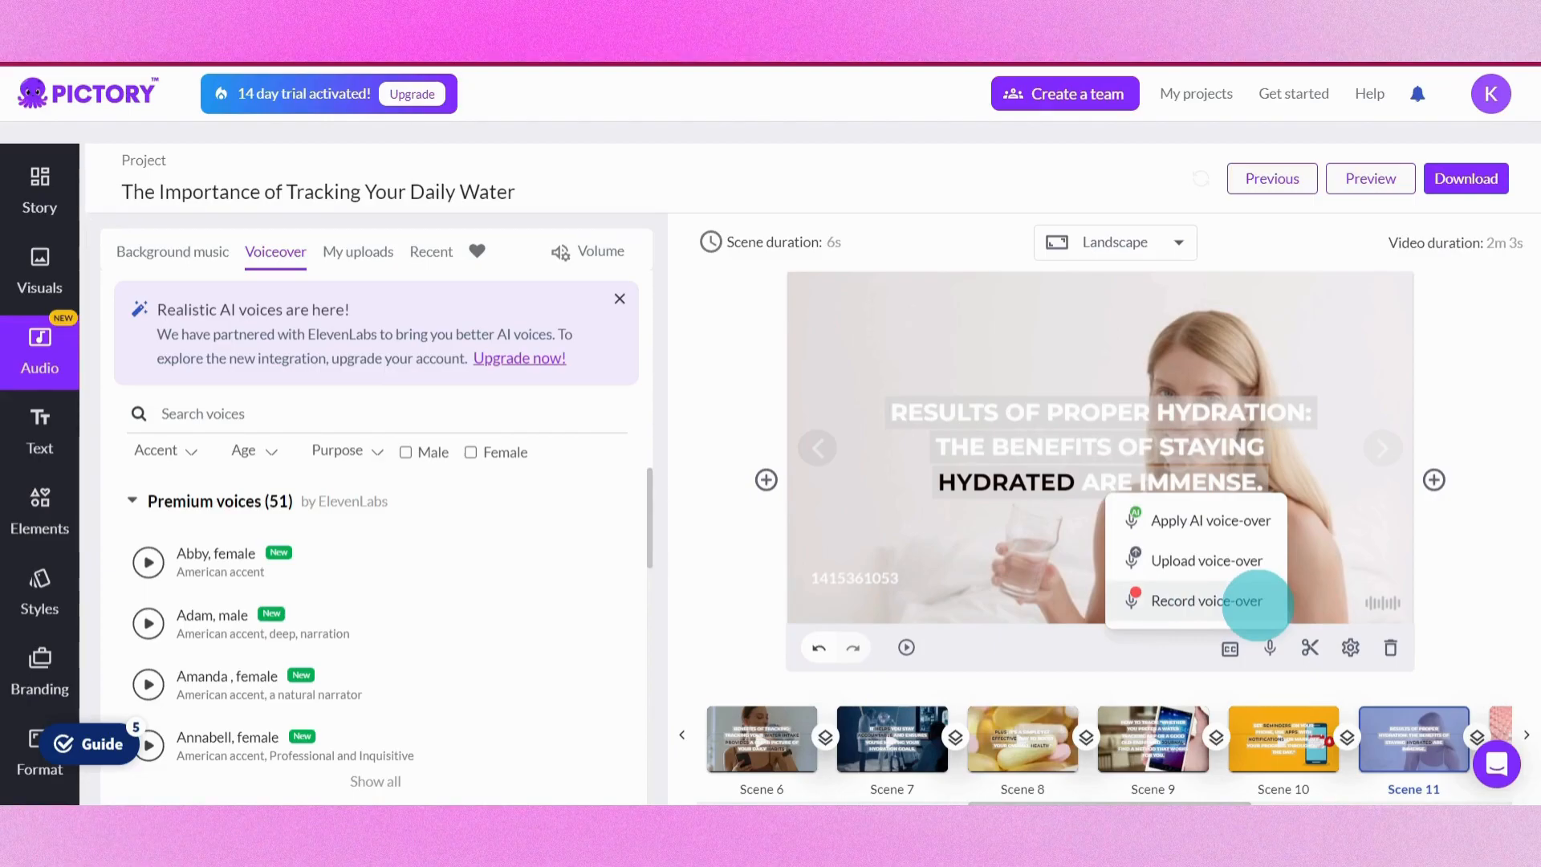
click(1256, 602)
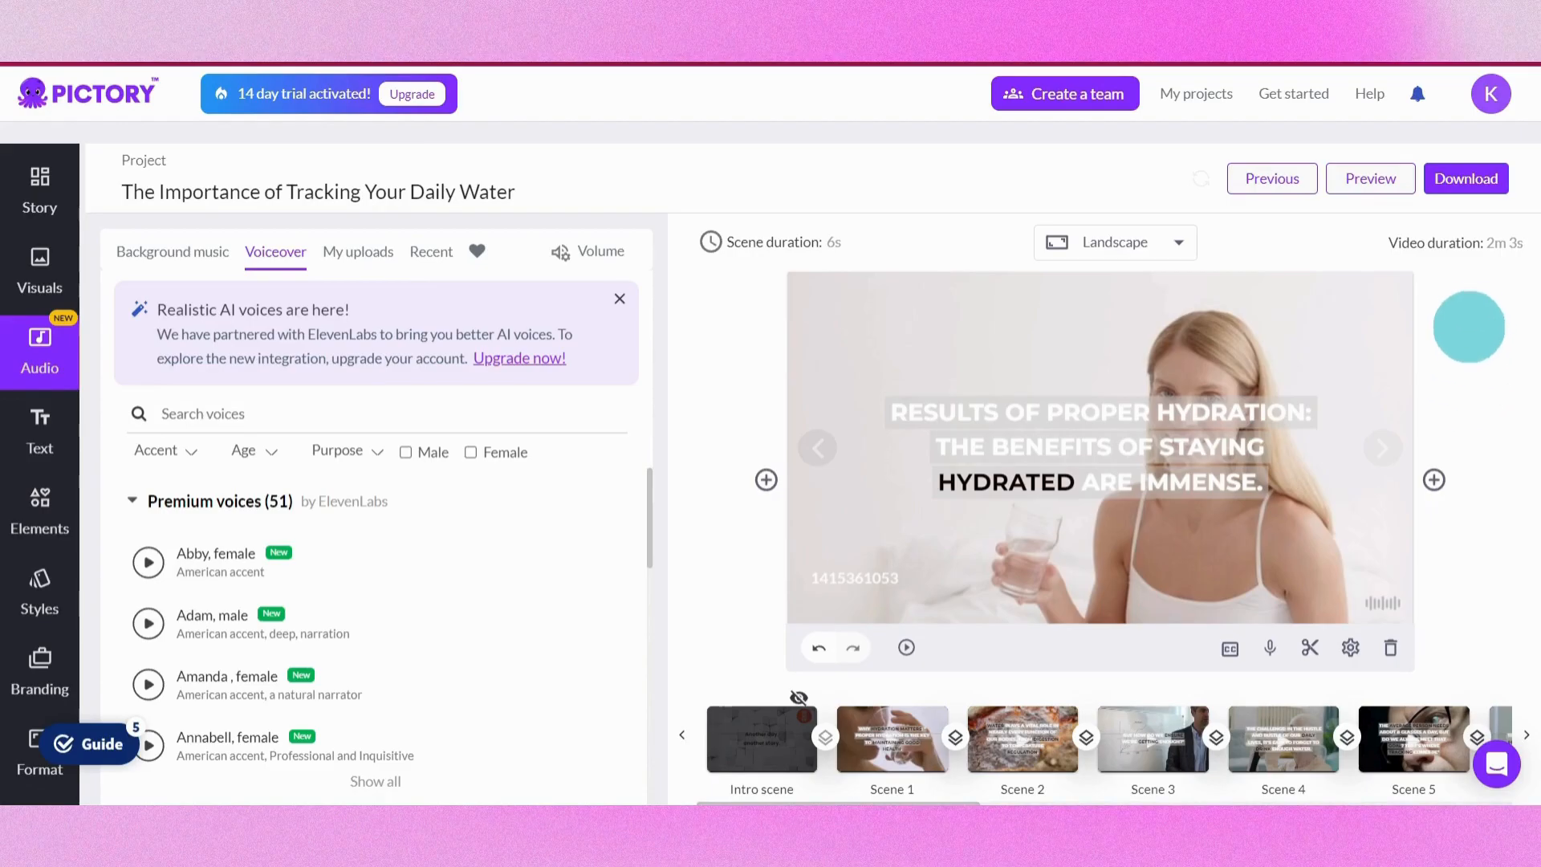
click(1465, 179)
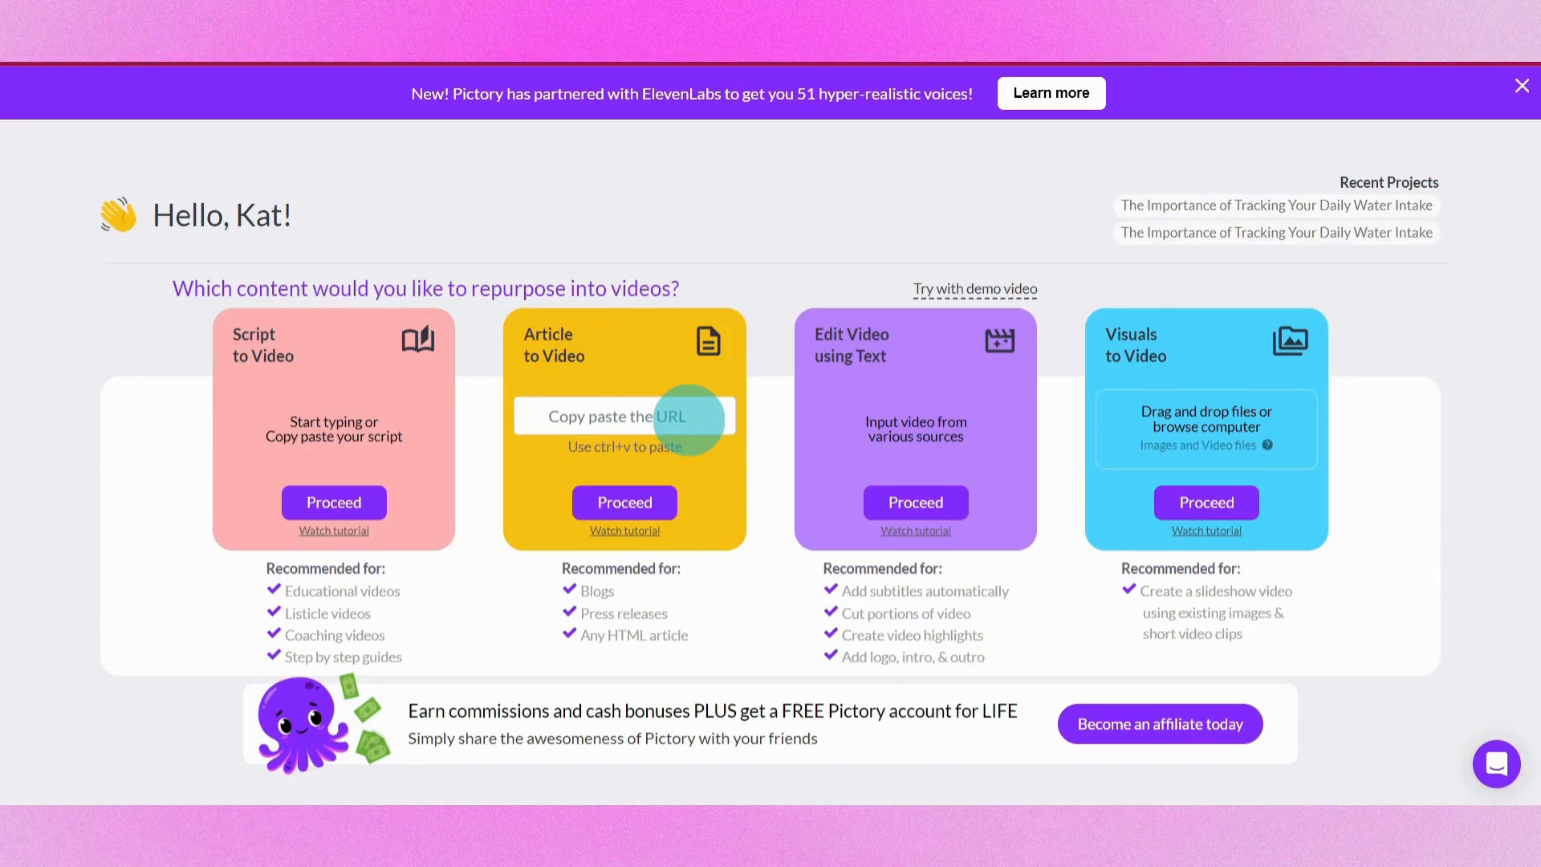
Paste an article URL into Article to Video and proceed
click(689, 417)
key(ctrl+v)
click(670, 500)
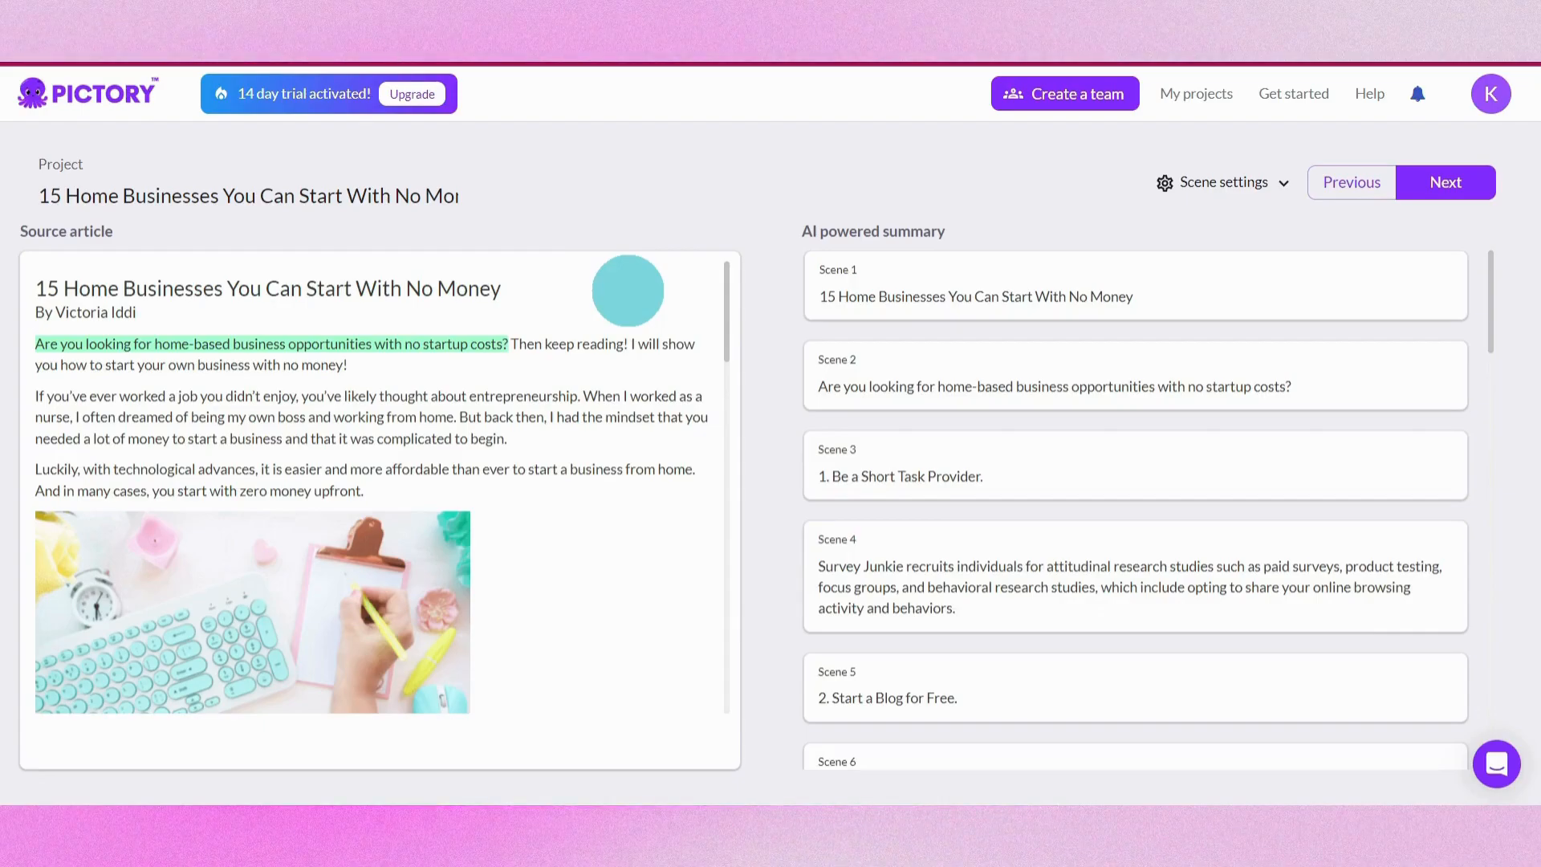
Review the source article and AI powered summary scenes, then continue to template selection
mouse_move(725, 300)
mouse_down()
mouse_move(723, 509)
mouse_move(733, 292)
mouse_up()
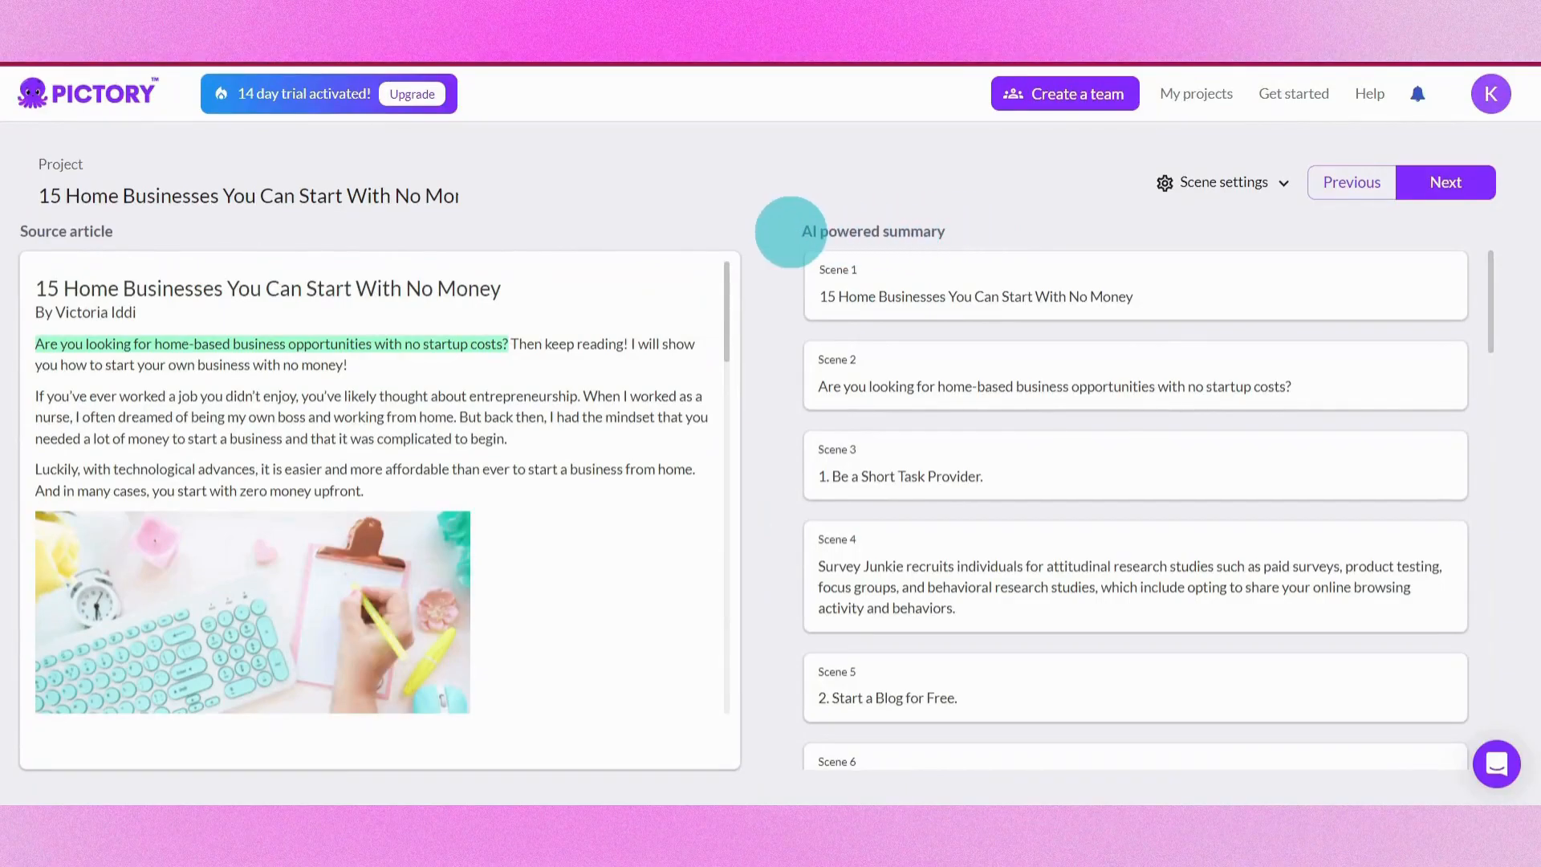
drag(1490, 270, 1524, 248)
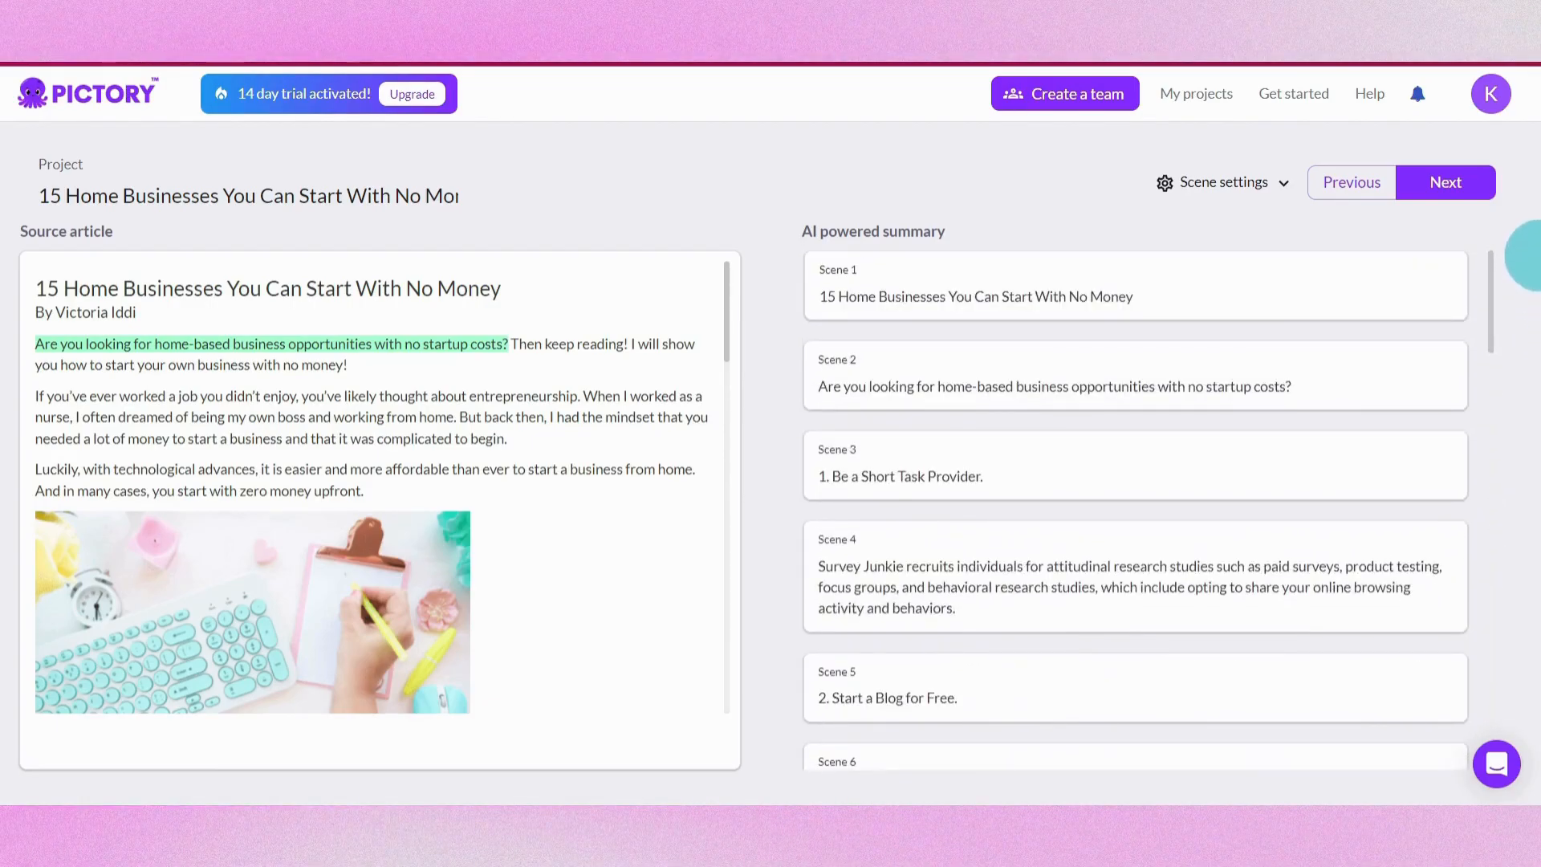
click(1358, 295)
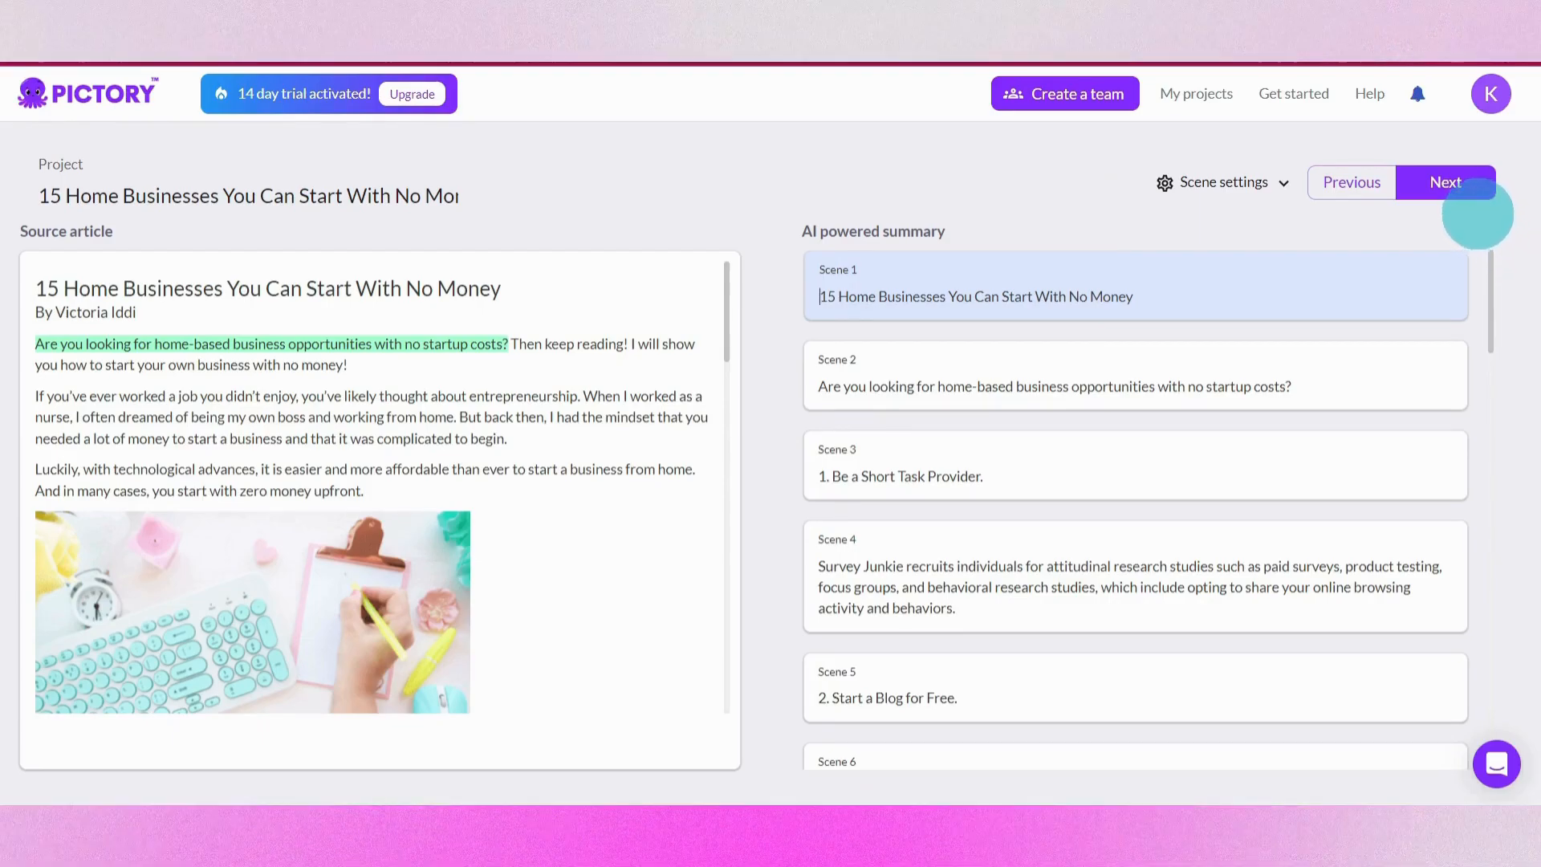
click(1450, 183)
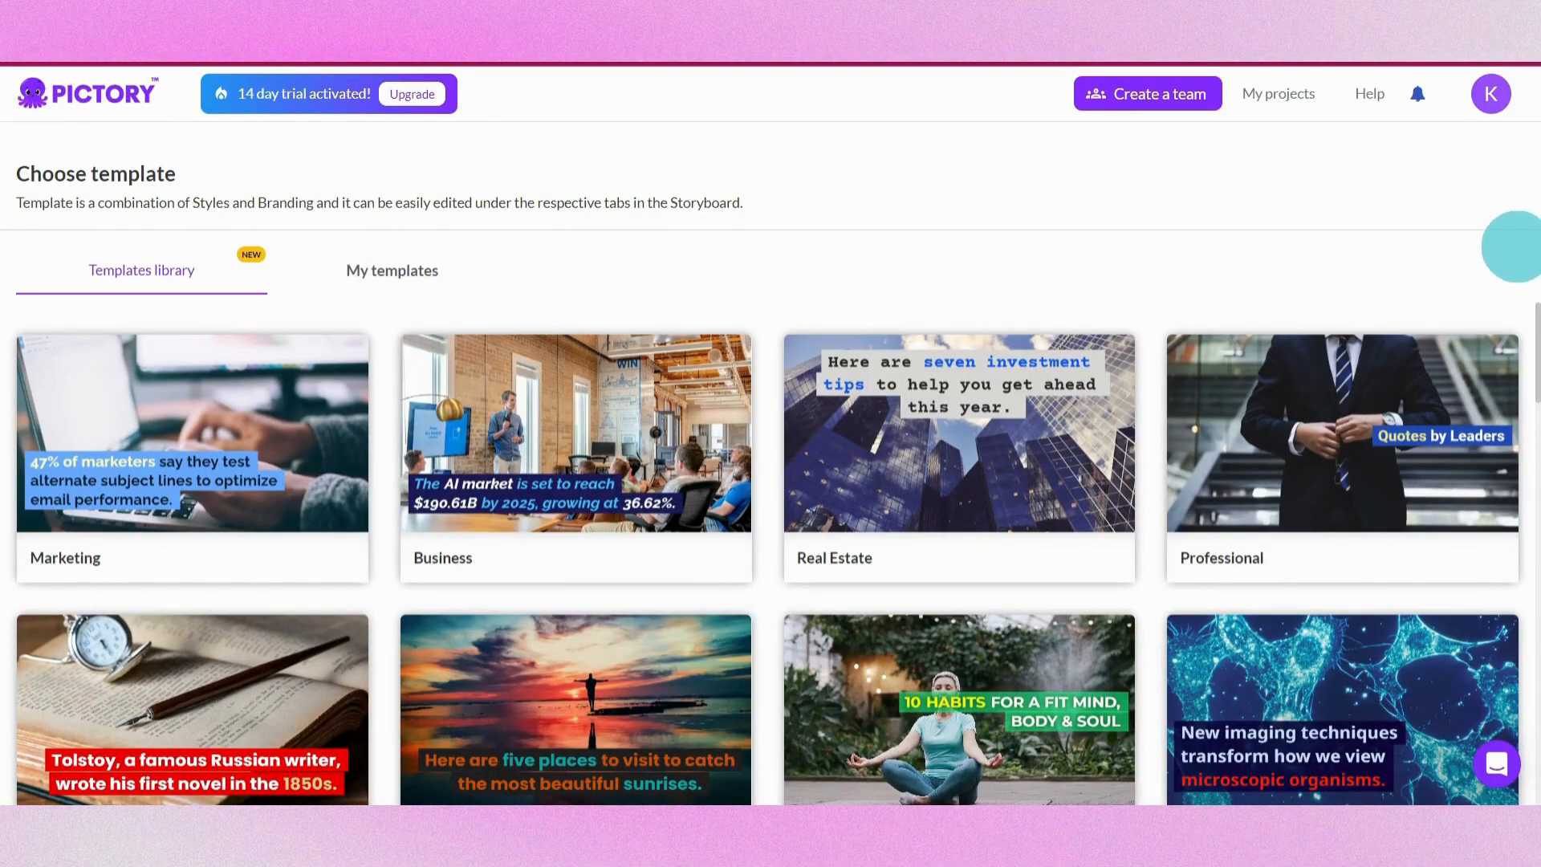
Choose the Caption Thin template with the 9:16 aspect ratio
scroll(1511, 256, down, 5)
scroll(1519, 331, down, 10)
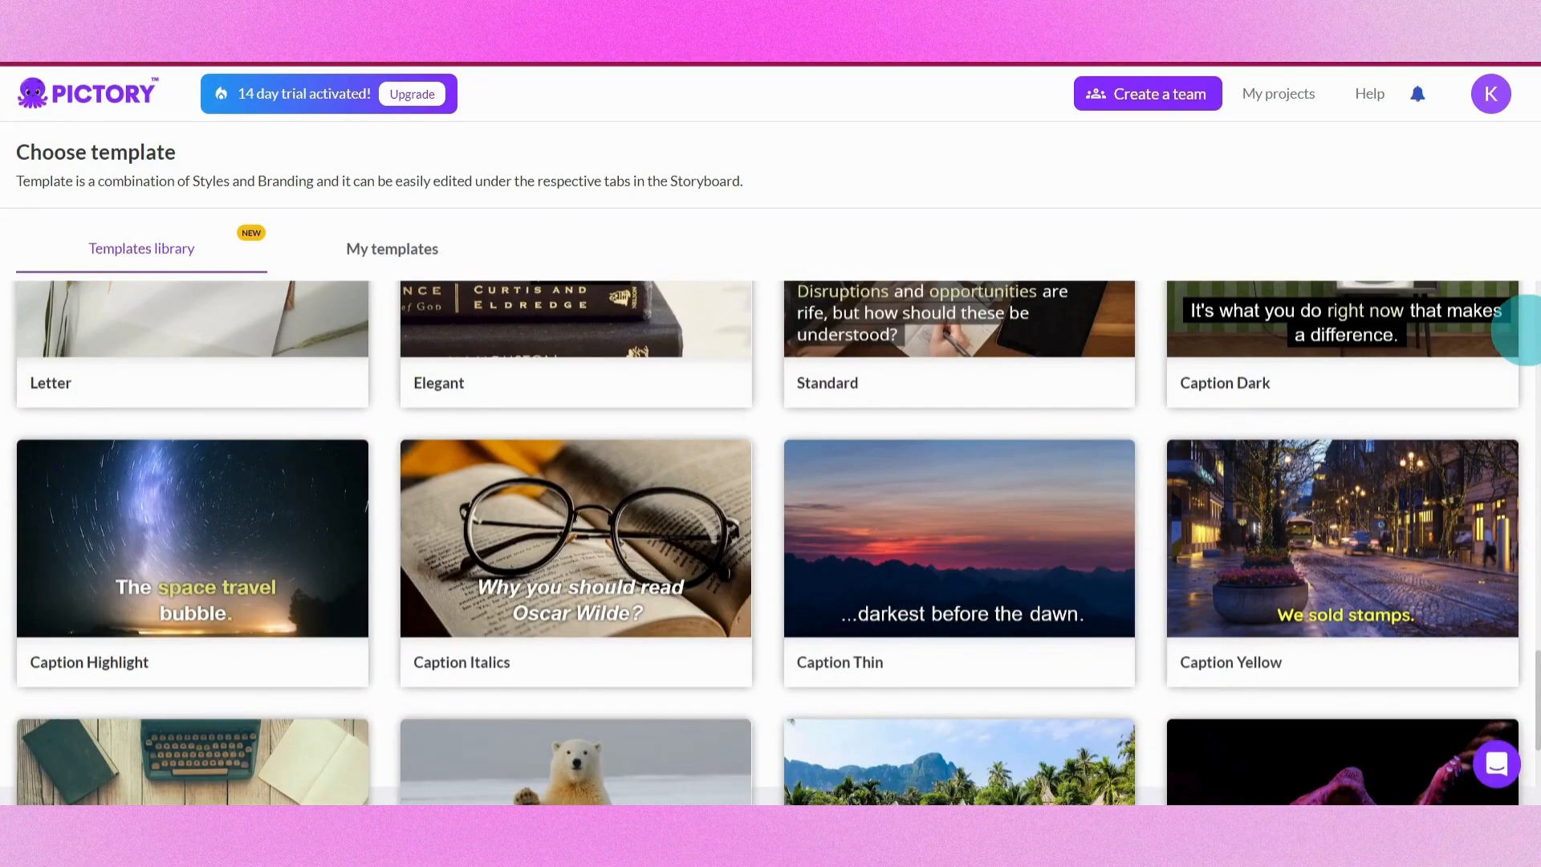
scroll(1517, 329, down, 2)
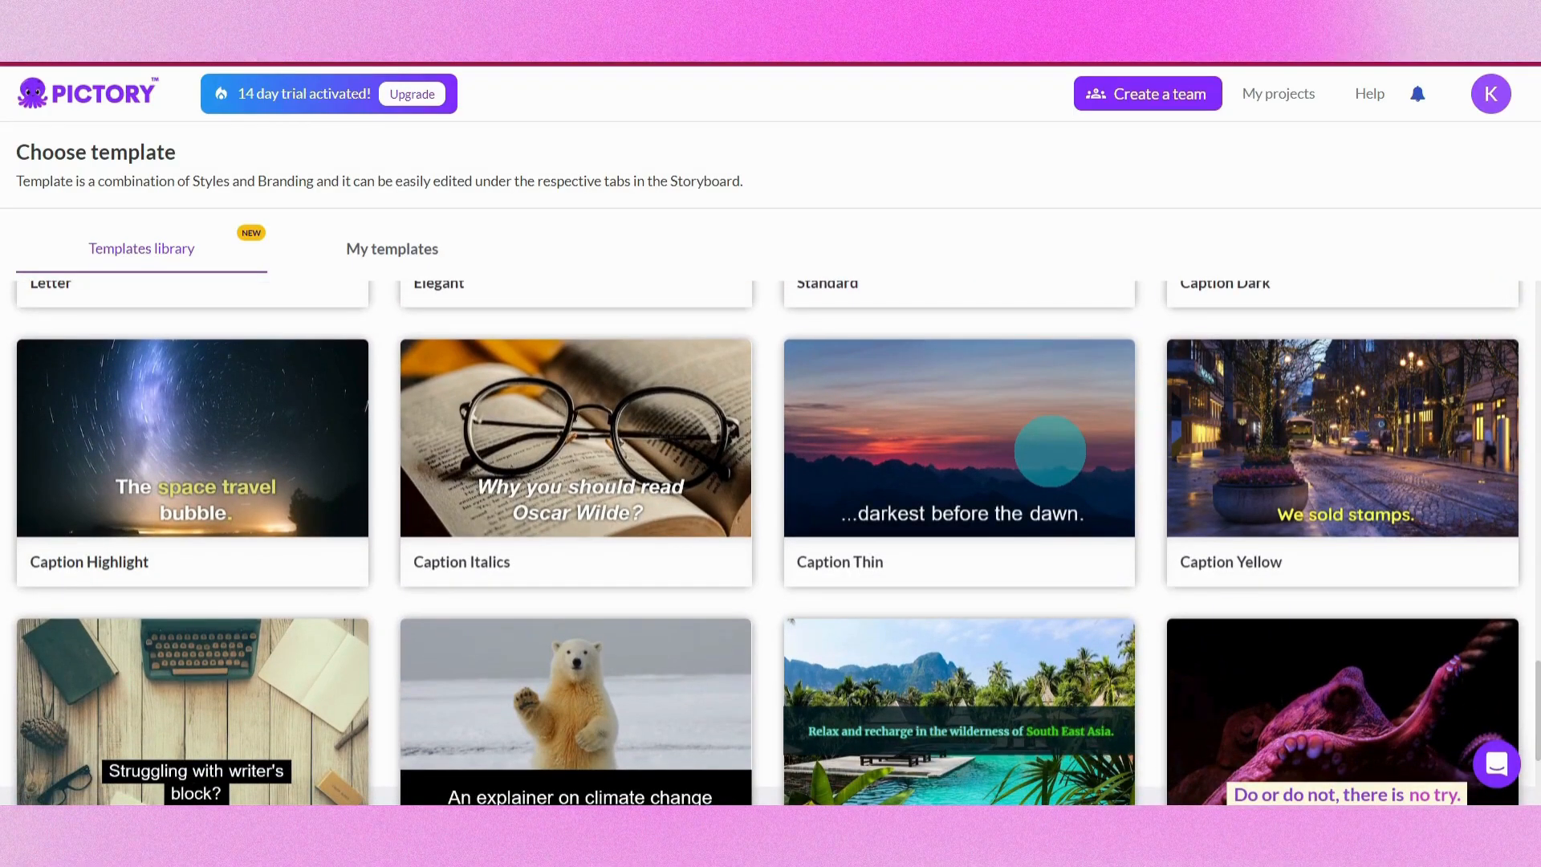
mouse_move(1044, 448)
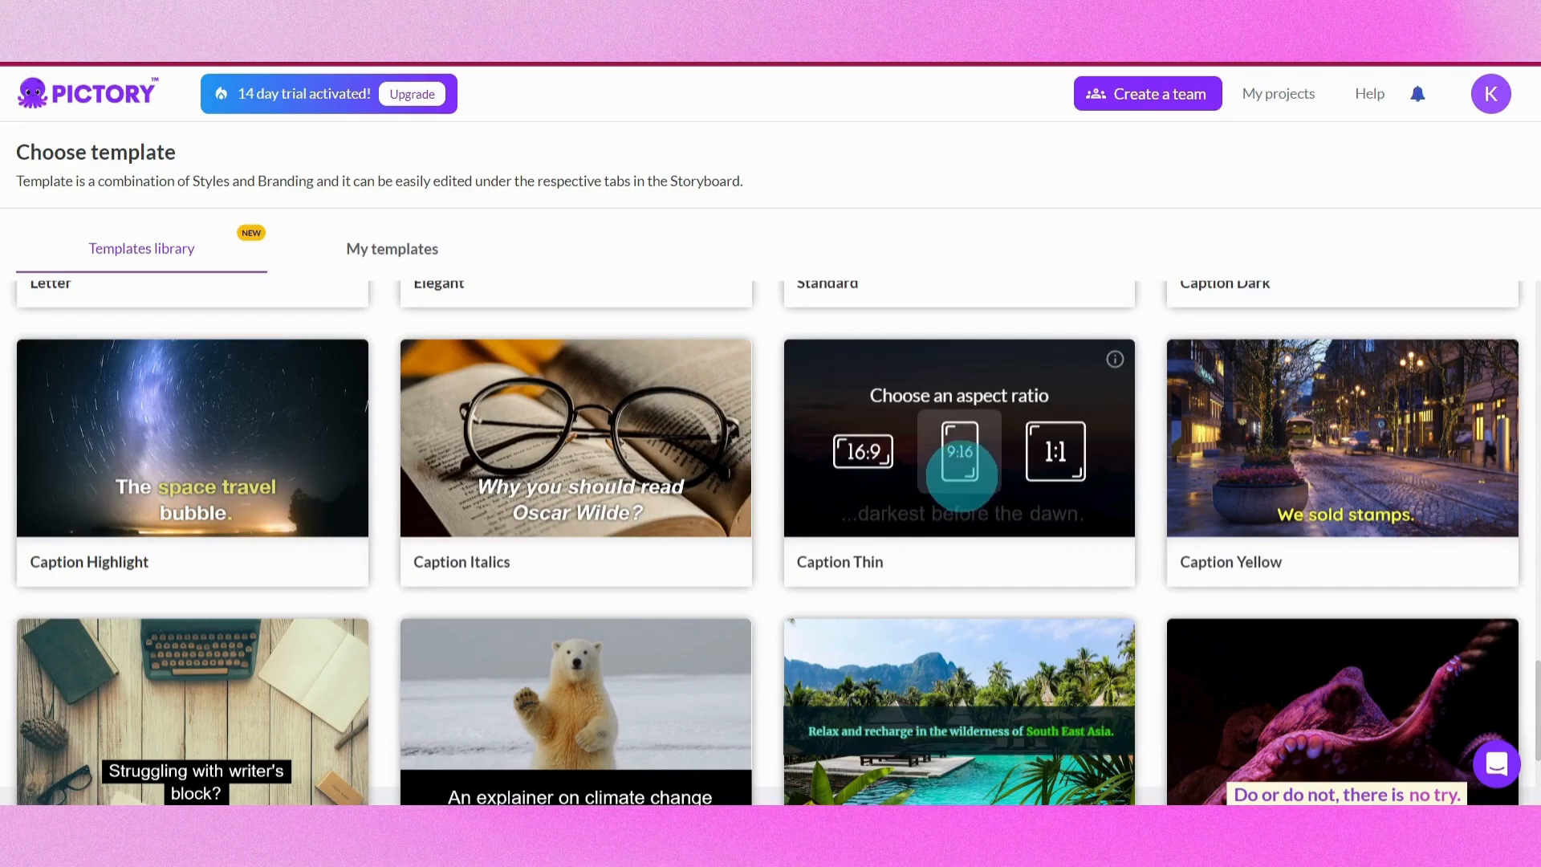
click(961, 475)
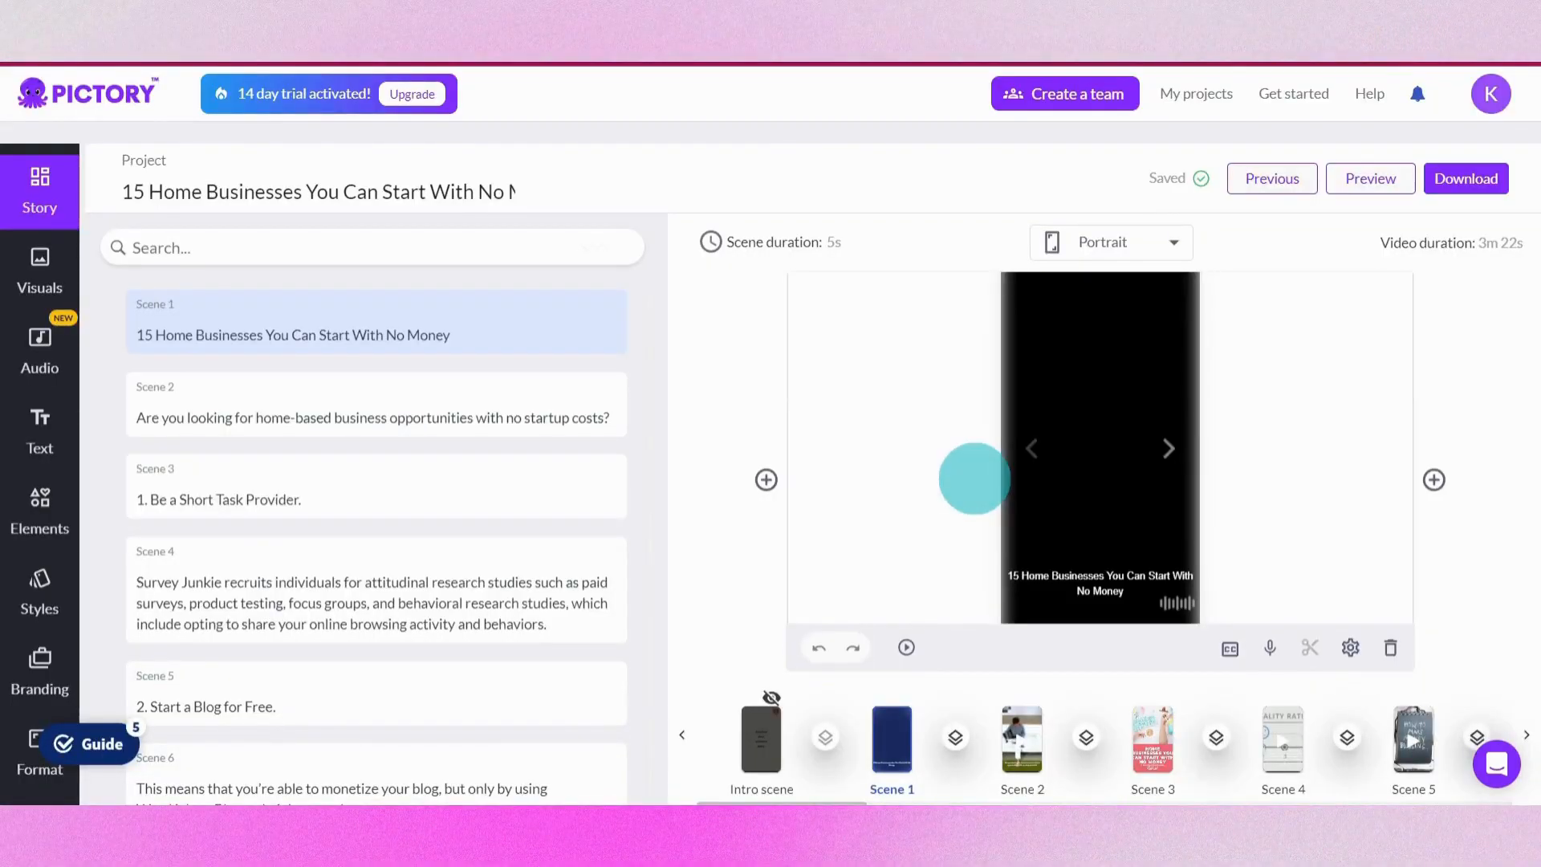
drag(650, 303, 671, 330)
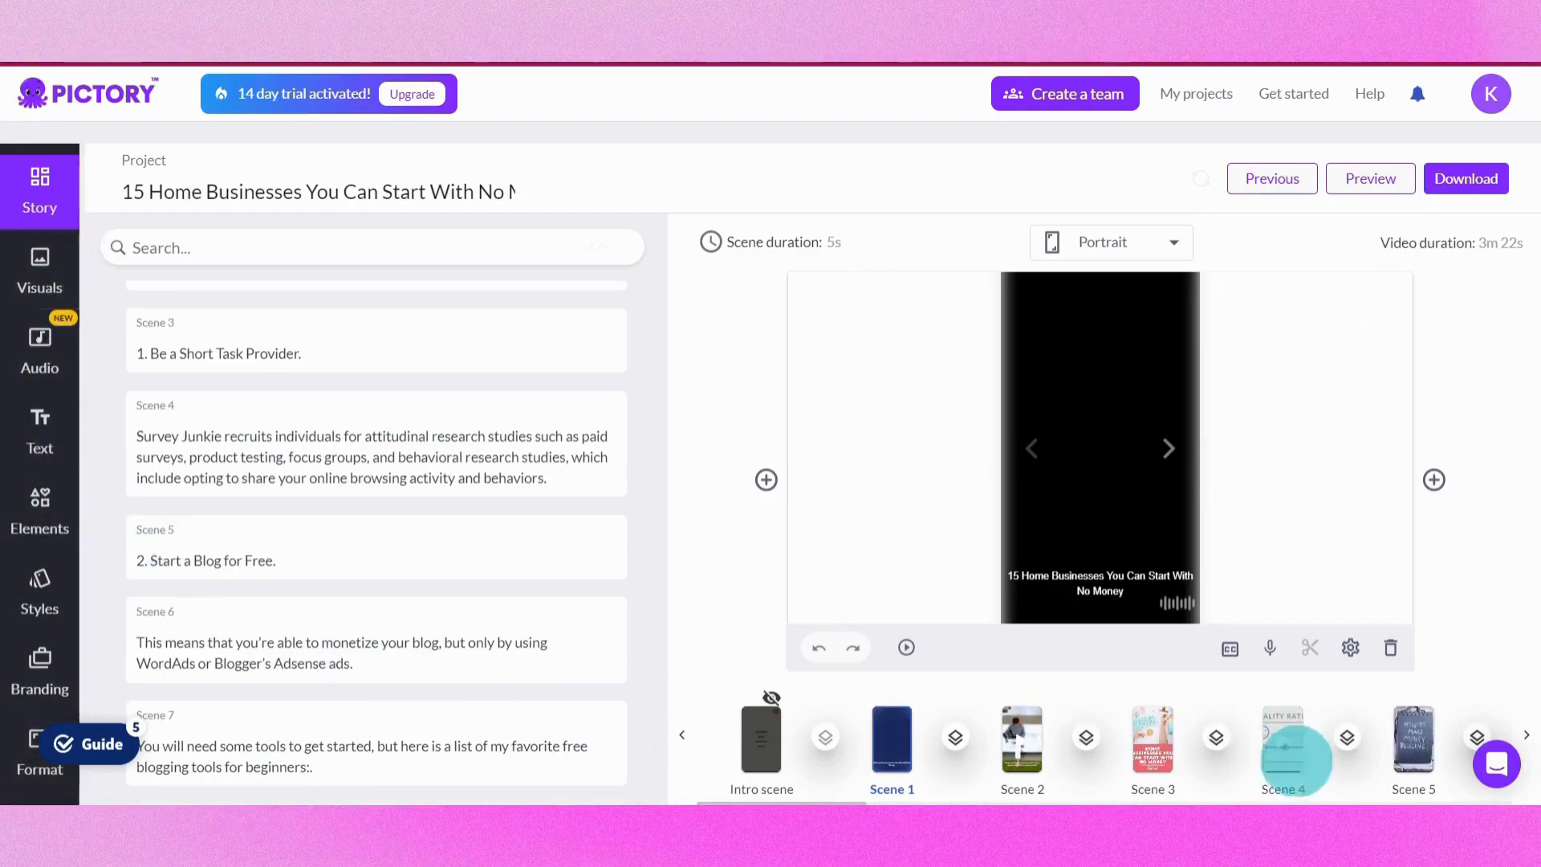
scroll(827, 794, right, 5)
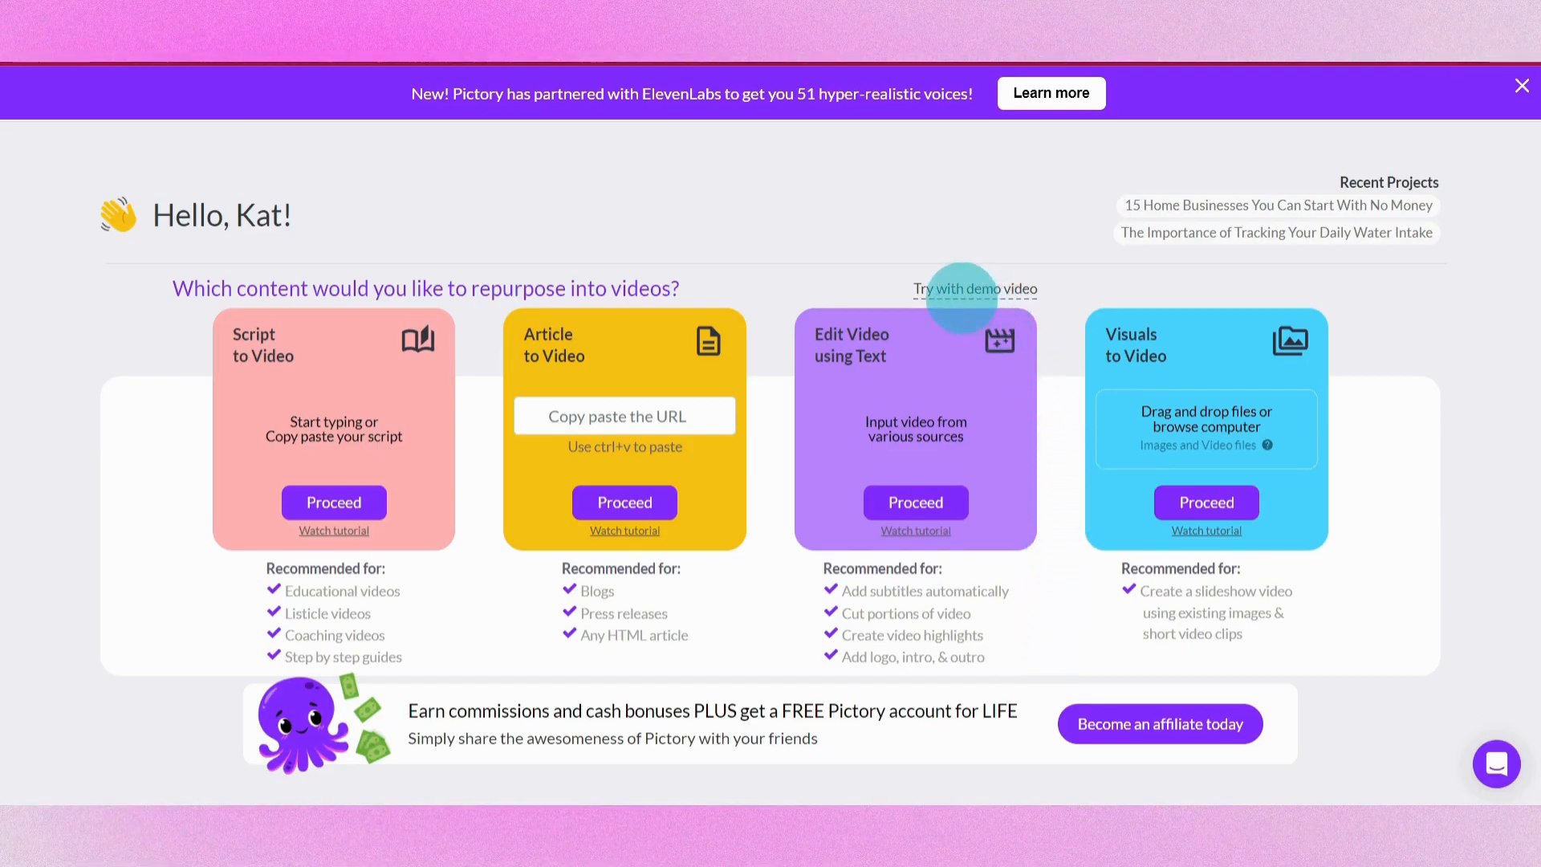
Start an Edit Video using Text project with the demo video and dismiss the tips
click(961, 294)
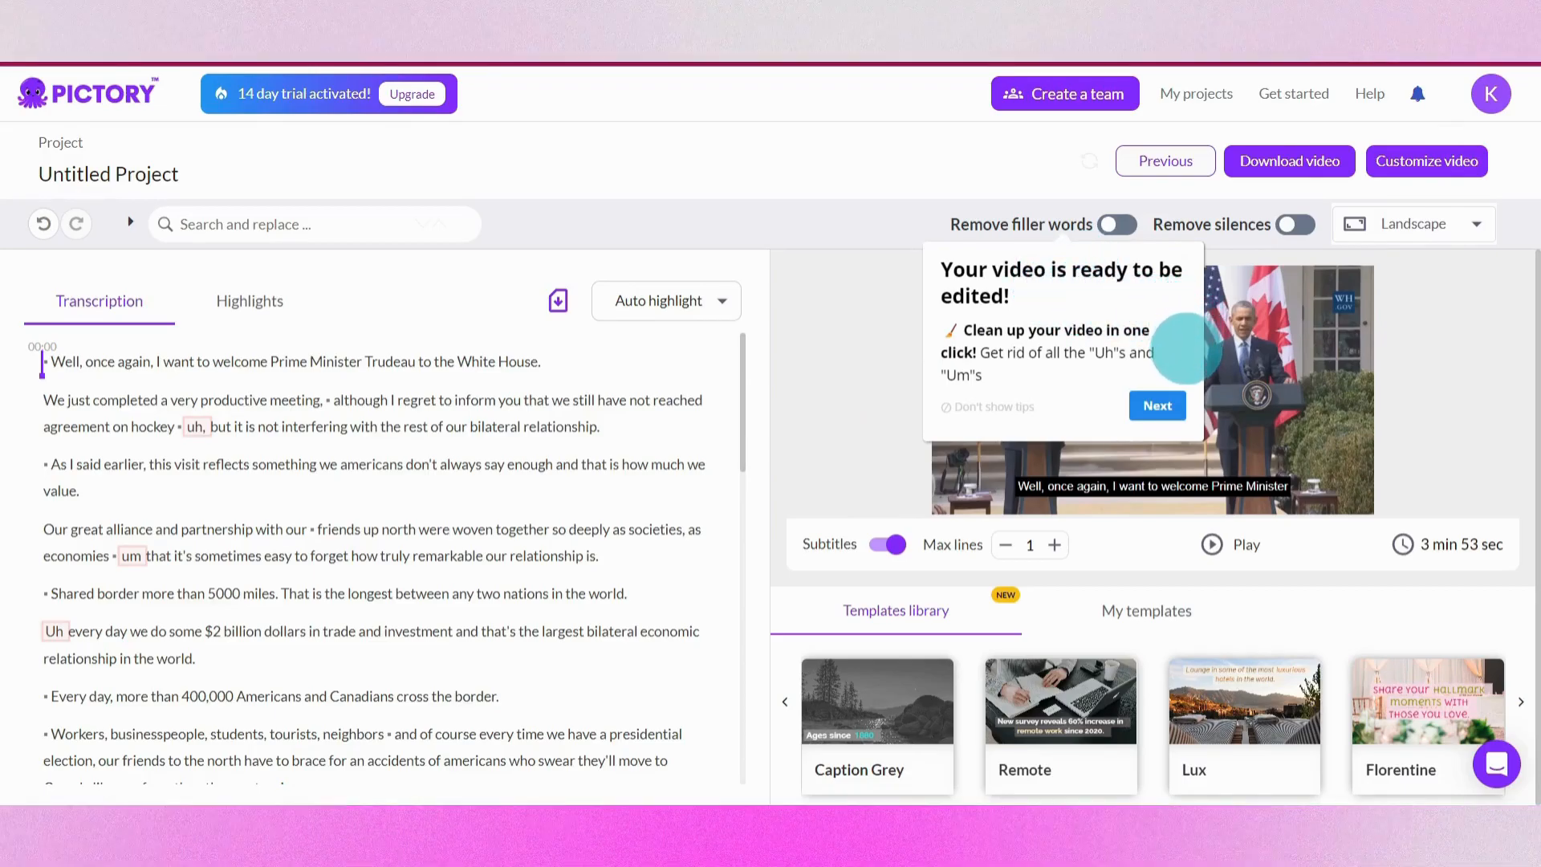
click(1158, 405)
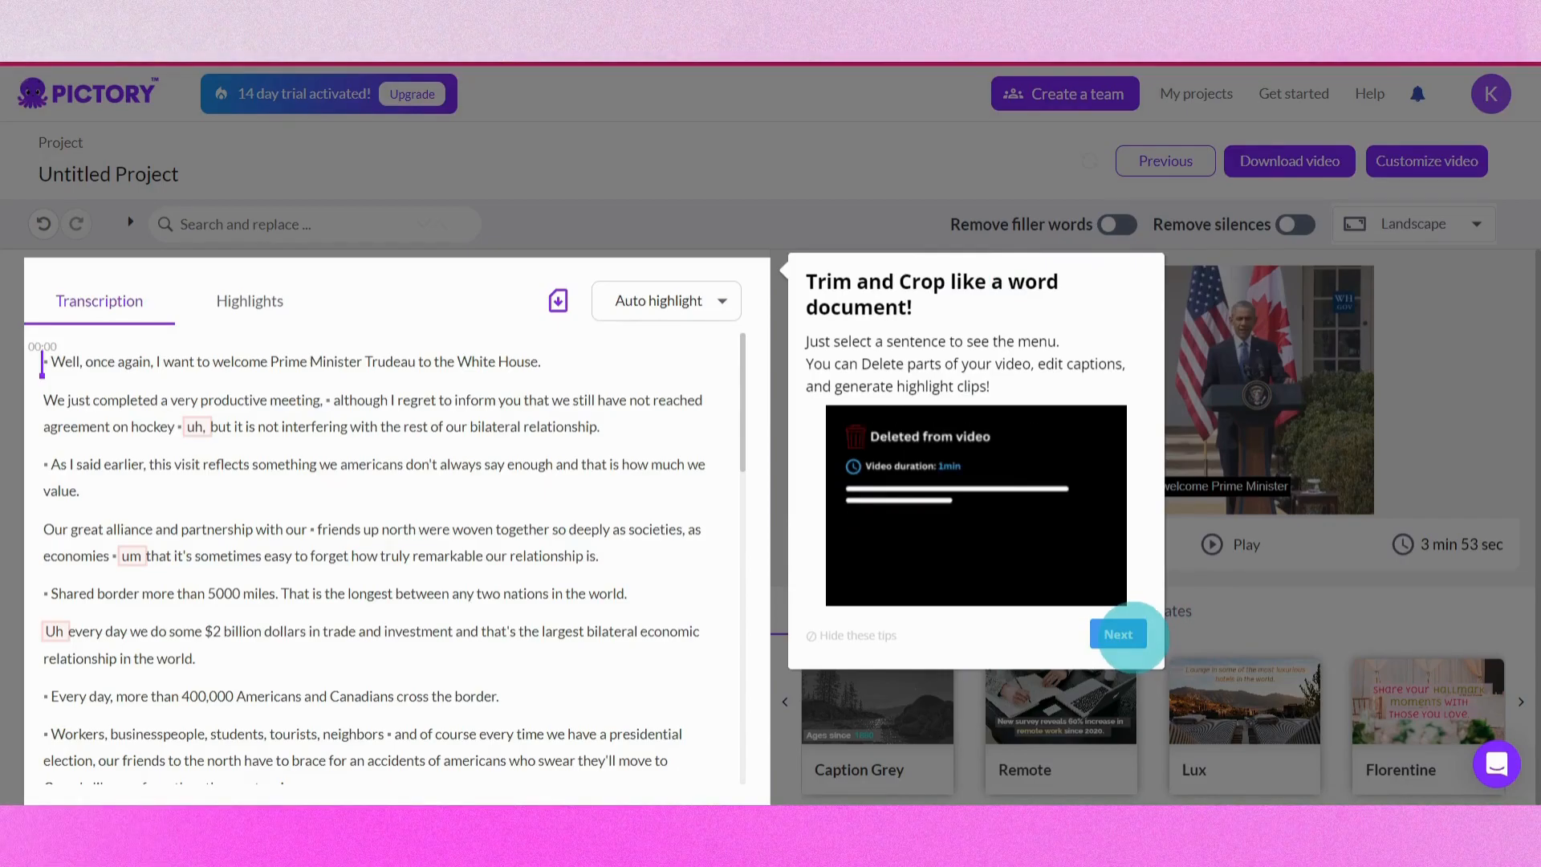
click(1120, 634)
Turn on Remove filler words for the demo video's transcript
click(1117, 224)
drag(743, 410, 732, 691)
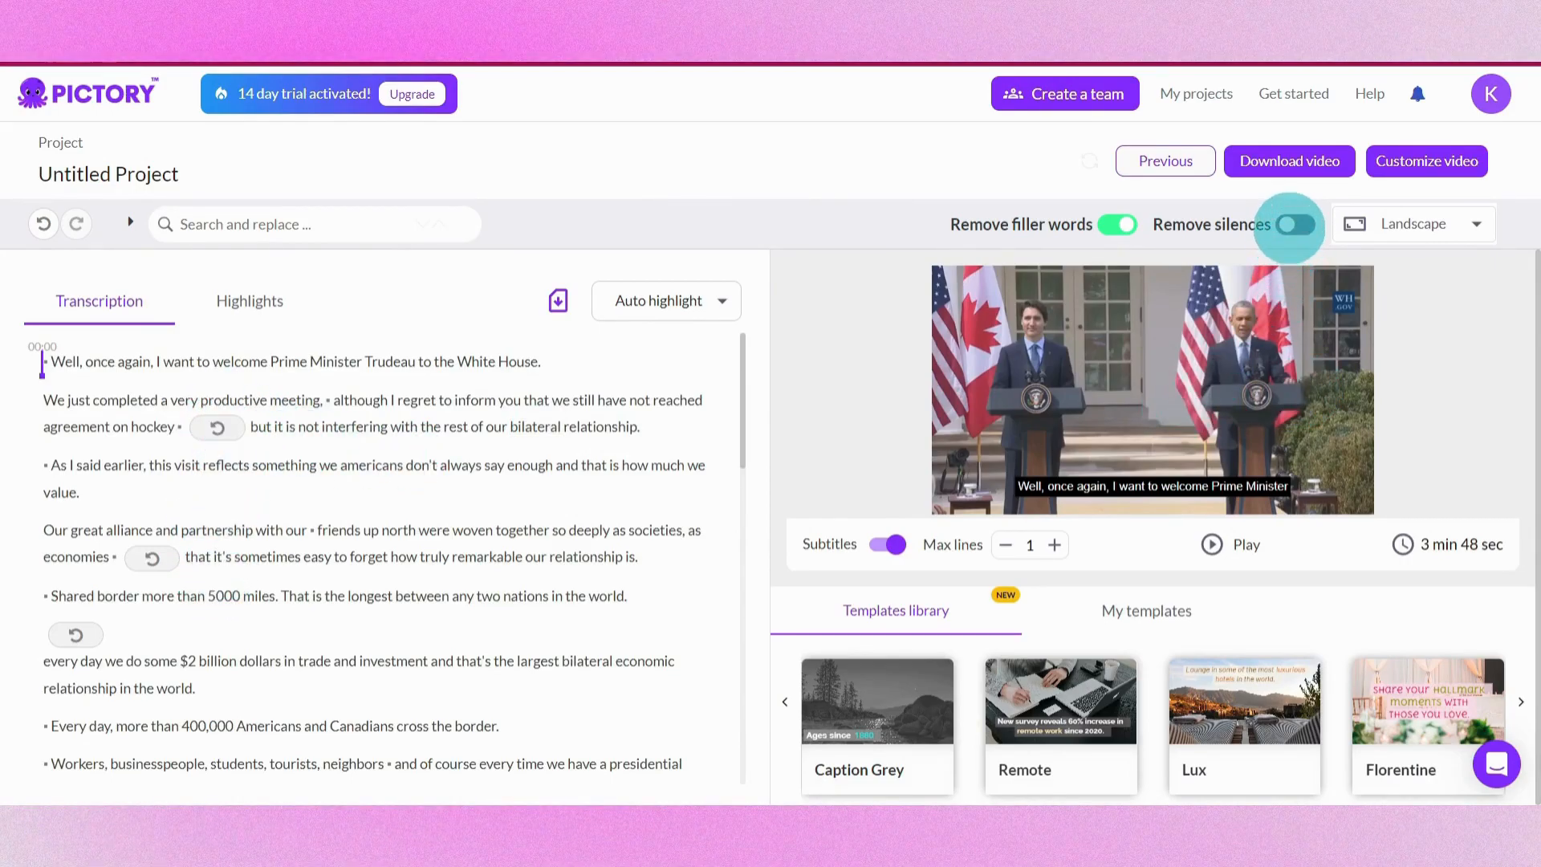
Remove silences longer than 2 seconds from the video
click(1292, 225)
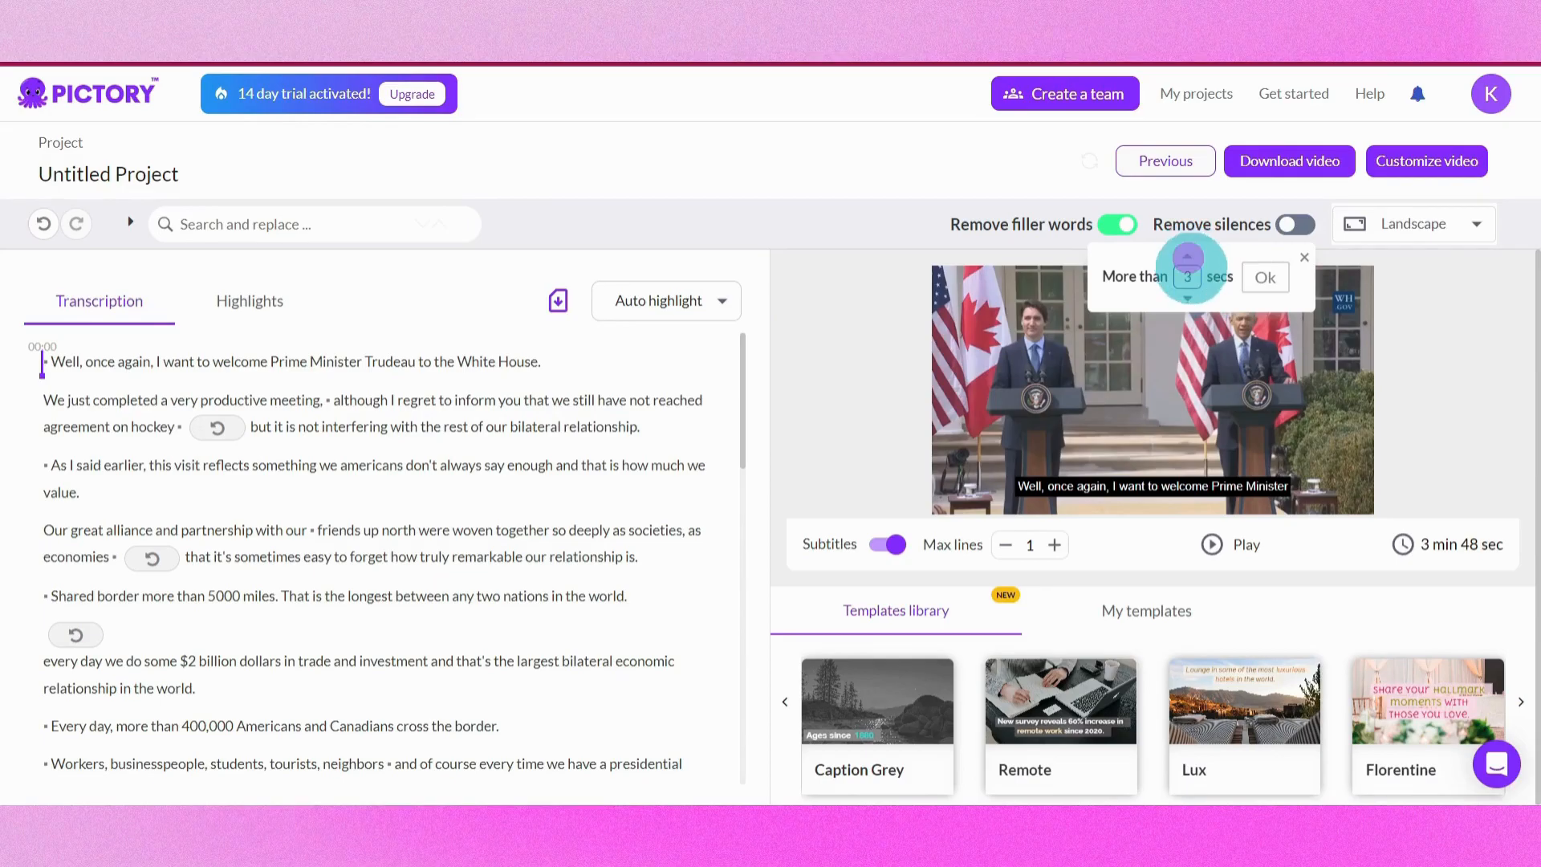
click(1188, 298)
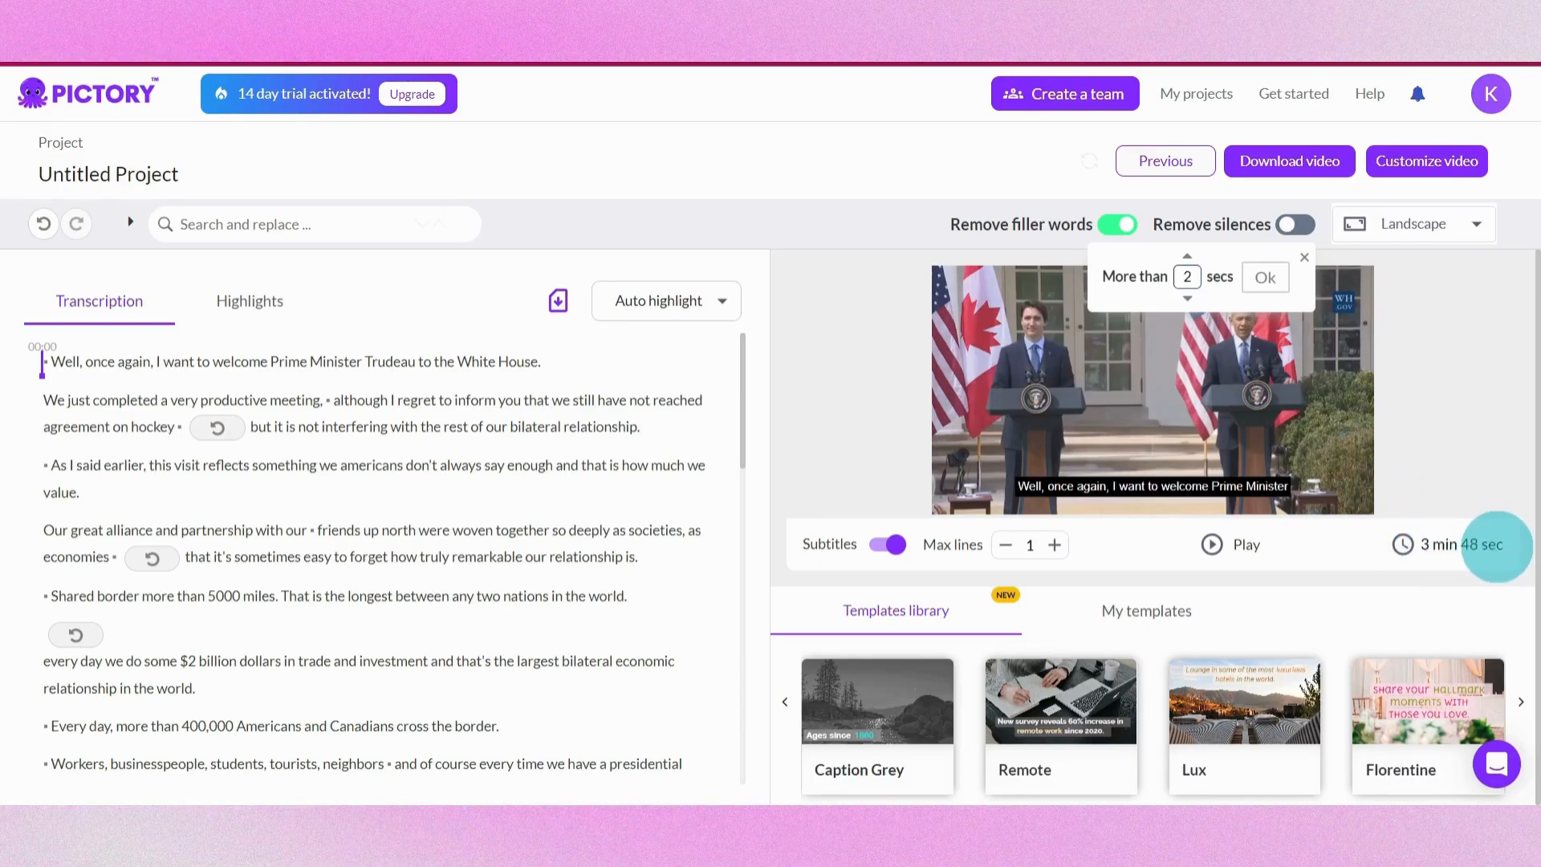
click(1268, 277)
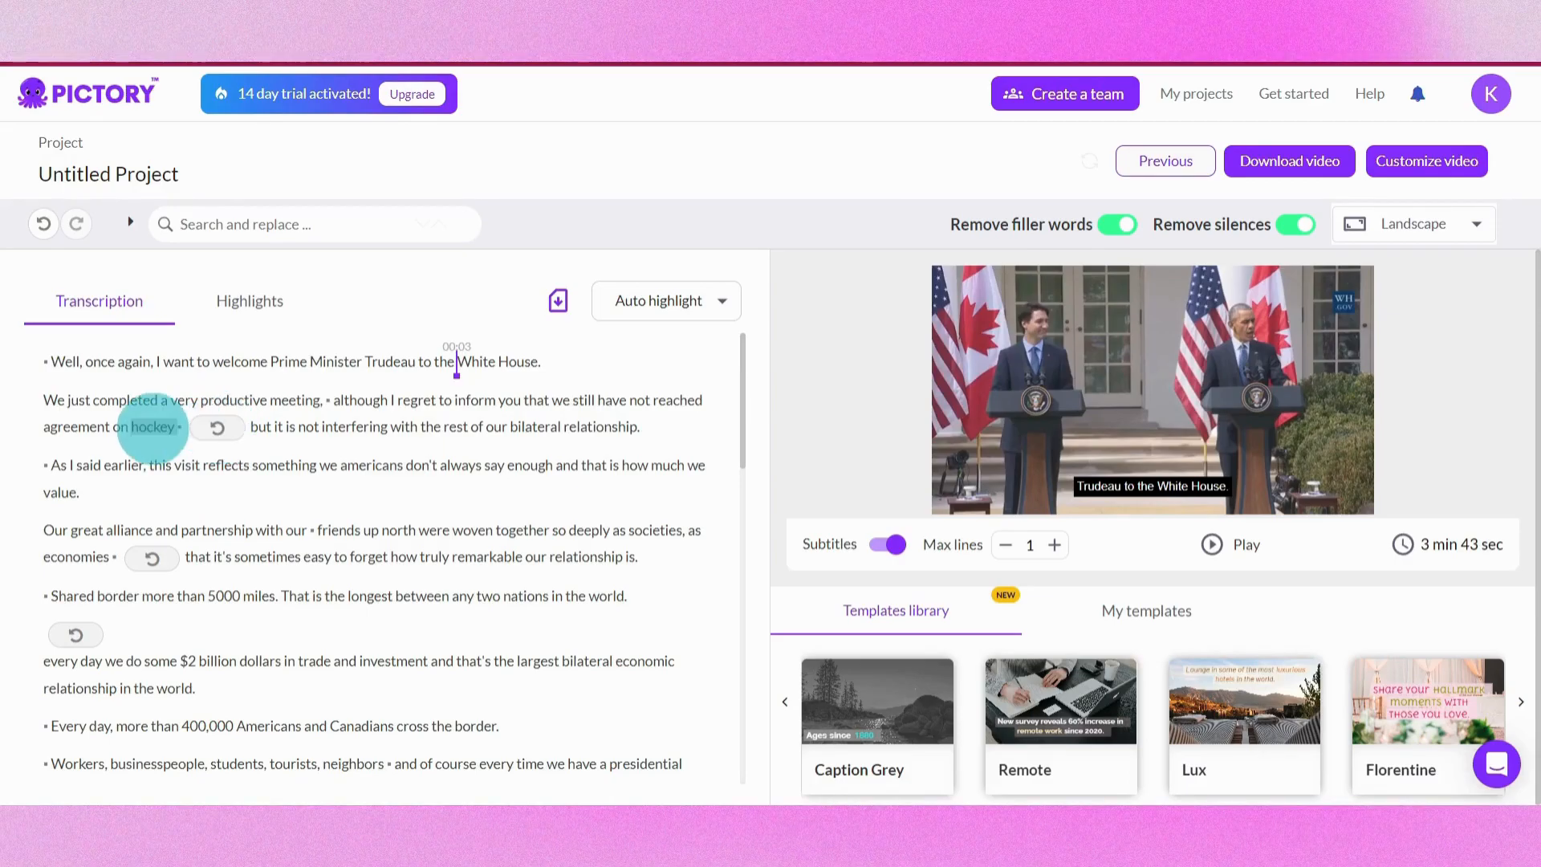
click(153, 426)
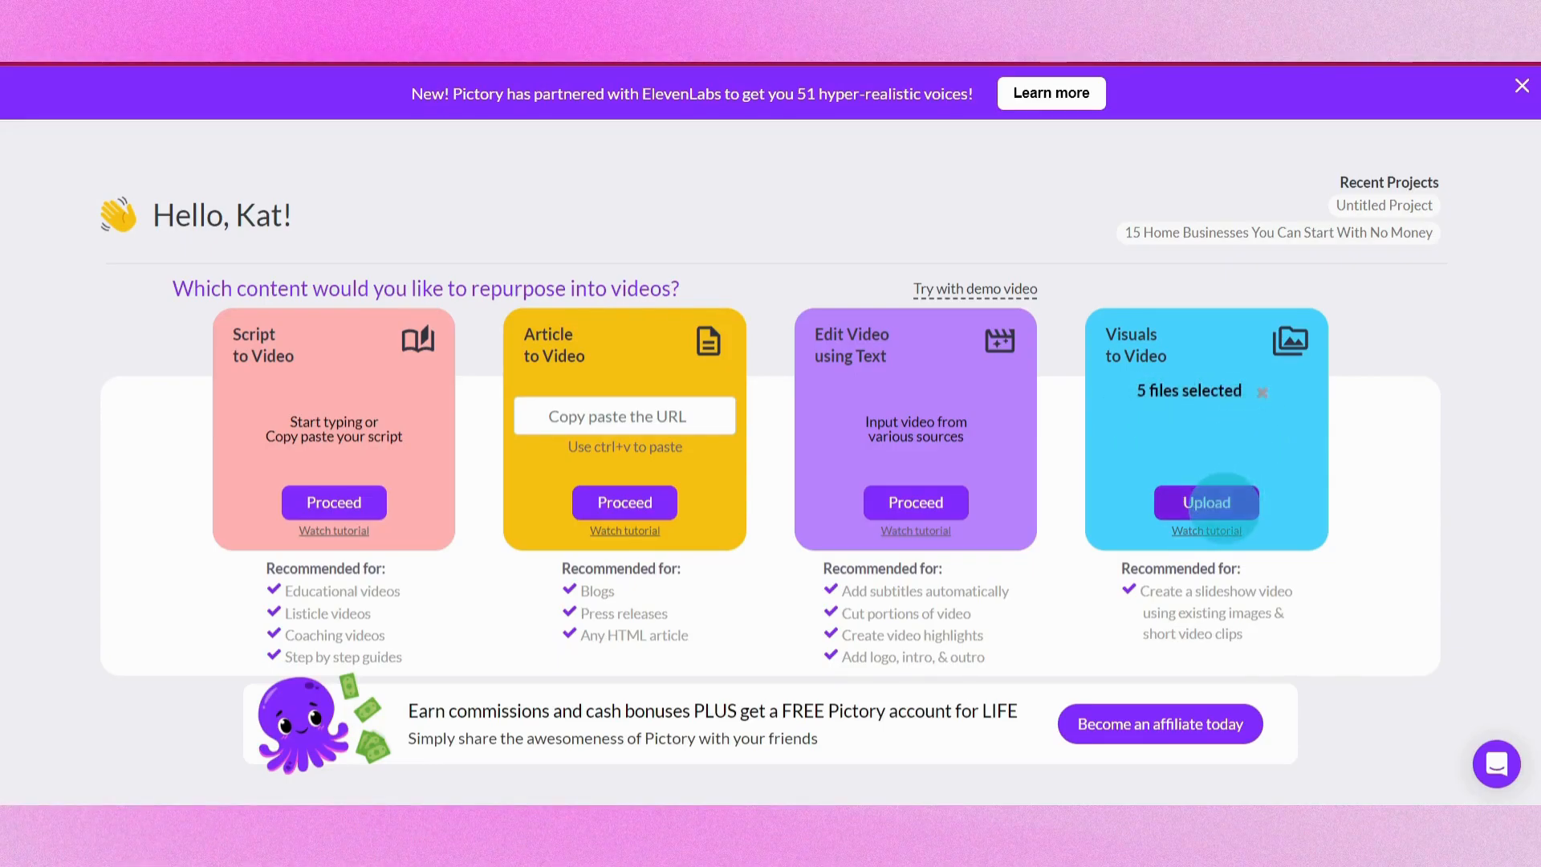
Start a Visuals to Video project with the 5 selected files, keep their order and choose the Professional template
click(1219, 502)
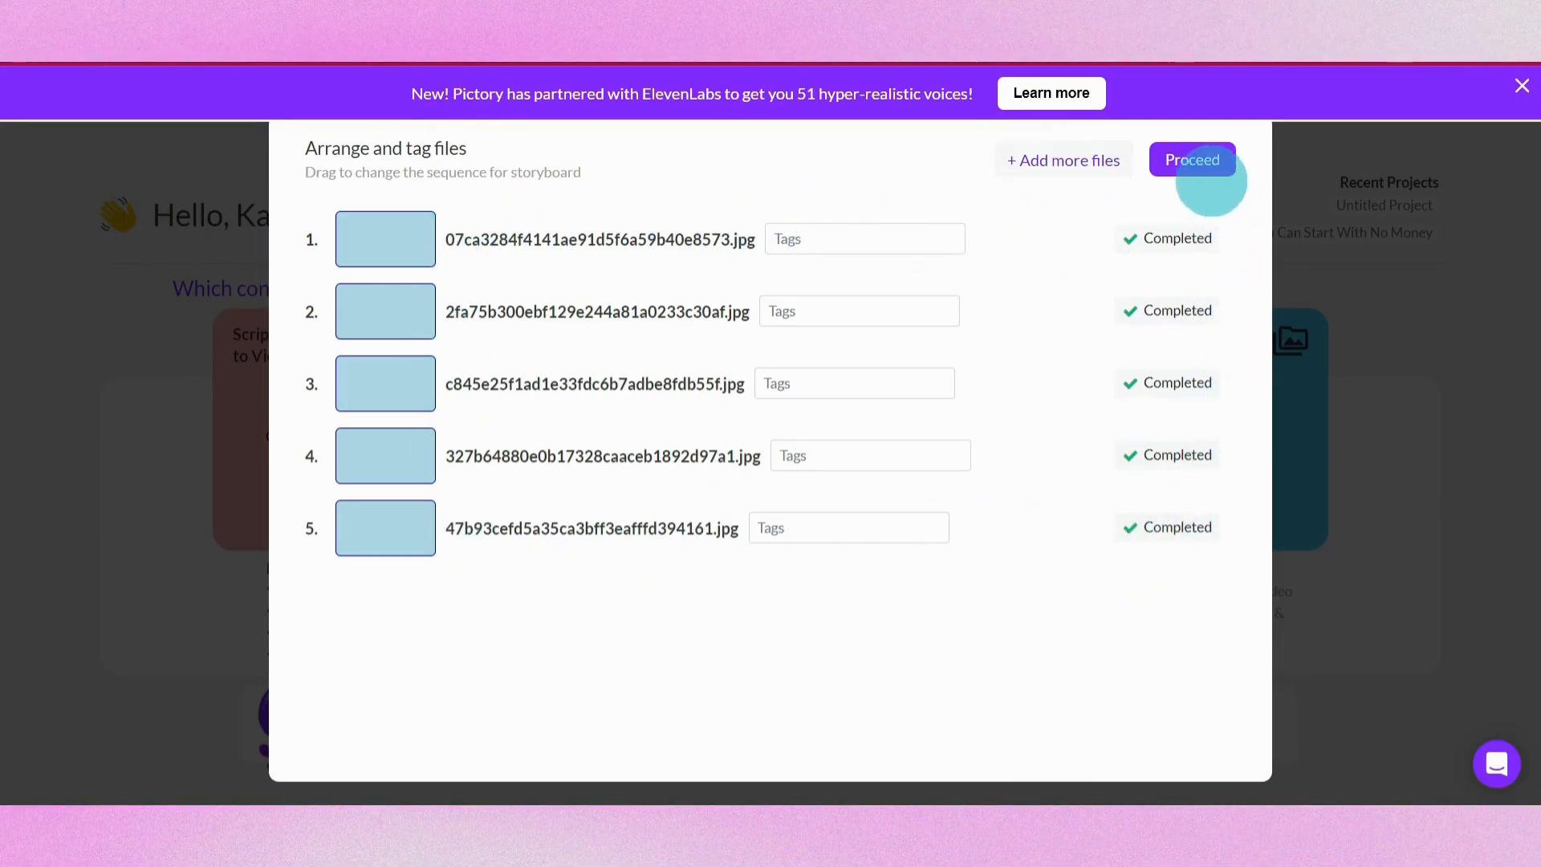
click(1196, 161)
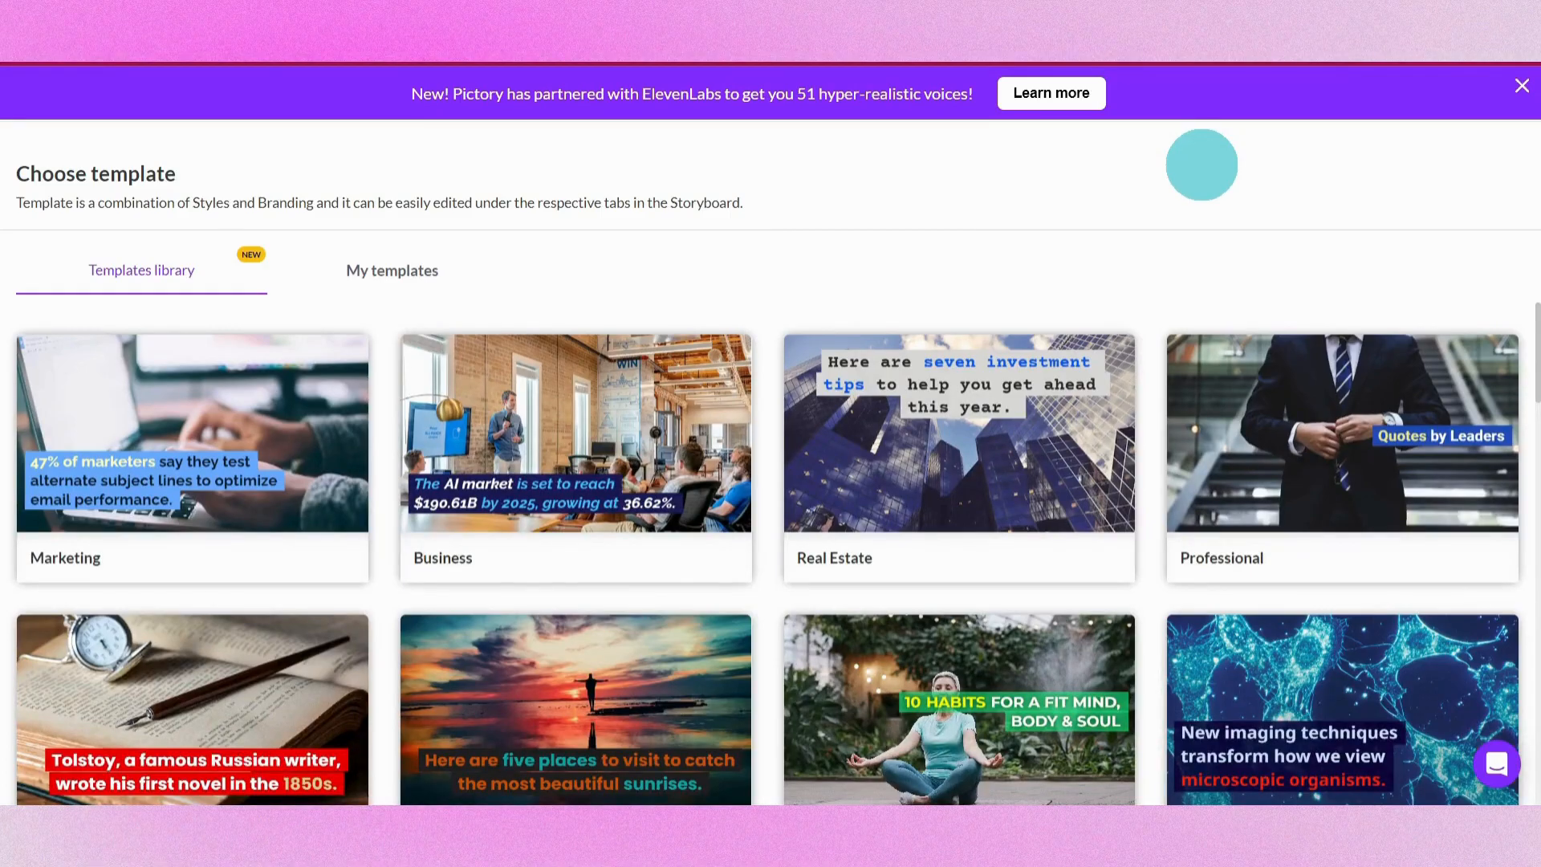
click(1428, 562)
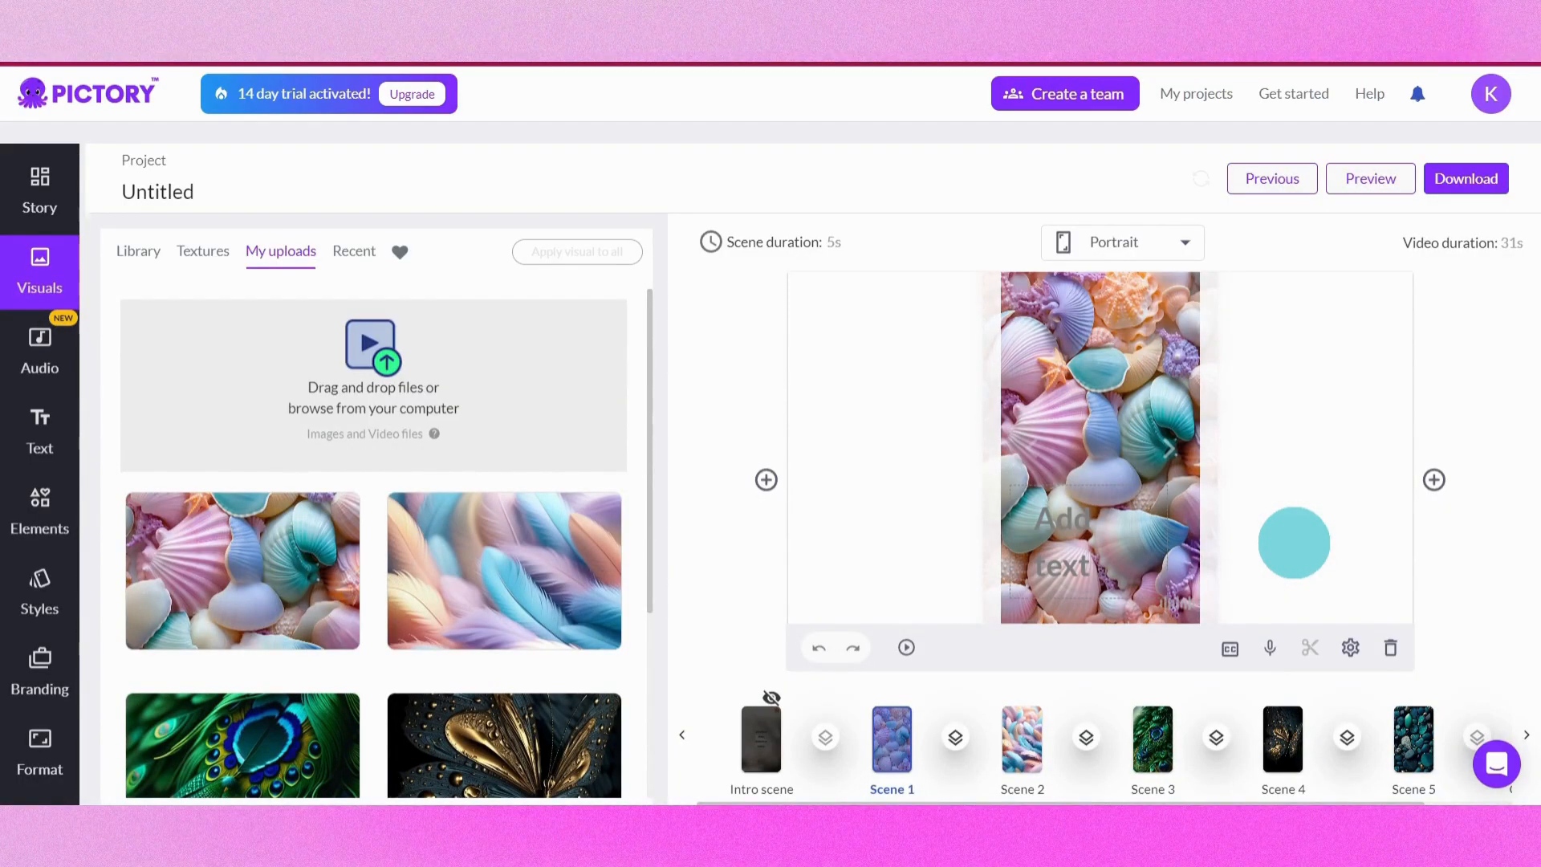
Open the Text panel in the storyboard and view the Download options
mouse_move(649, 350)
mouse_down()
mouse_move(654, 454)
mouse_move(626, 551)
mouse_move(655, 338)
mouse_up()
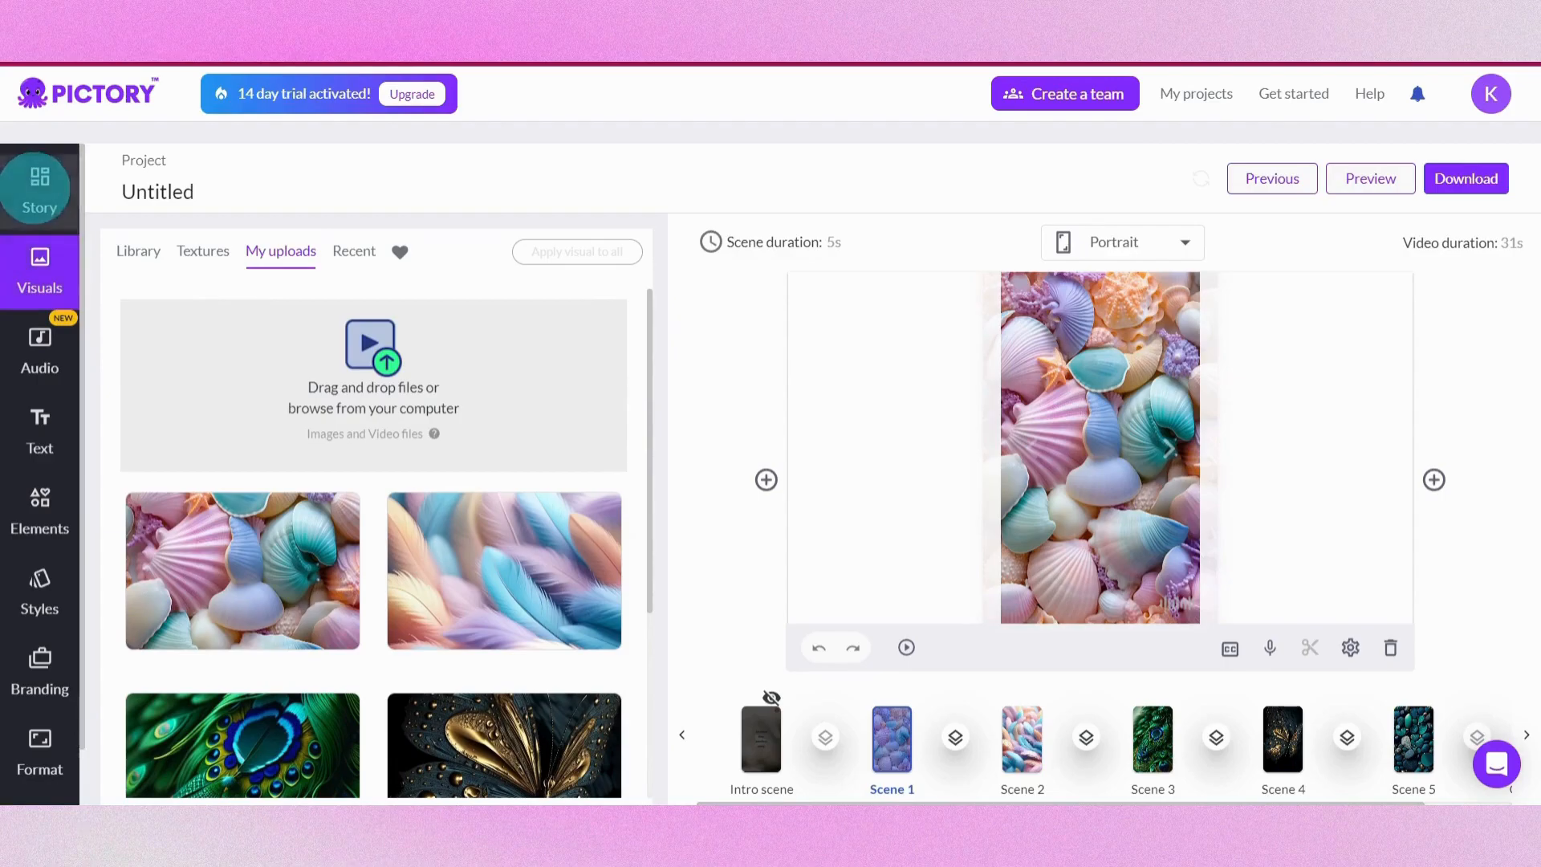
click(40, 417)
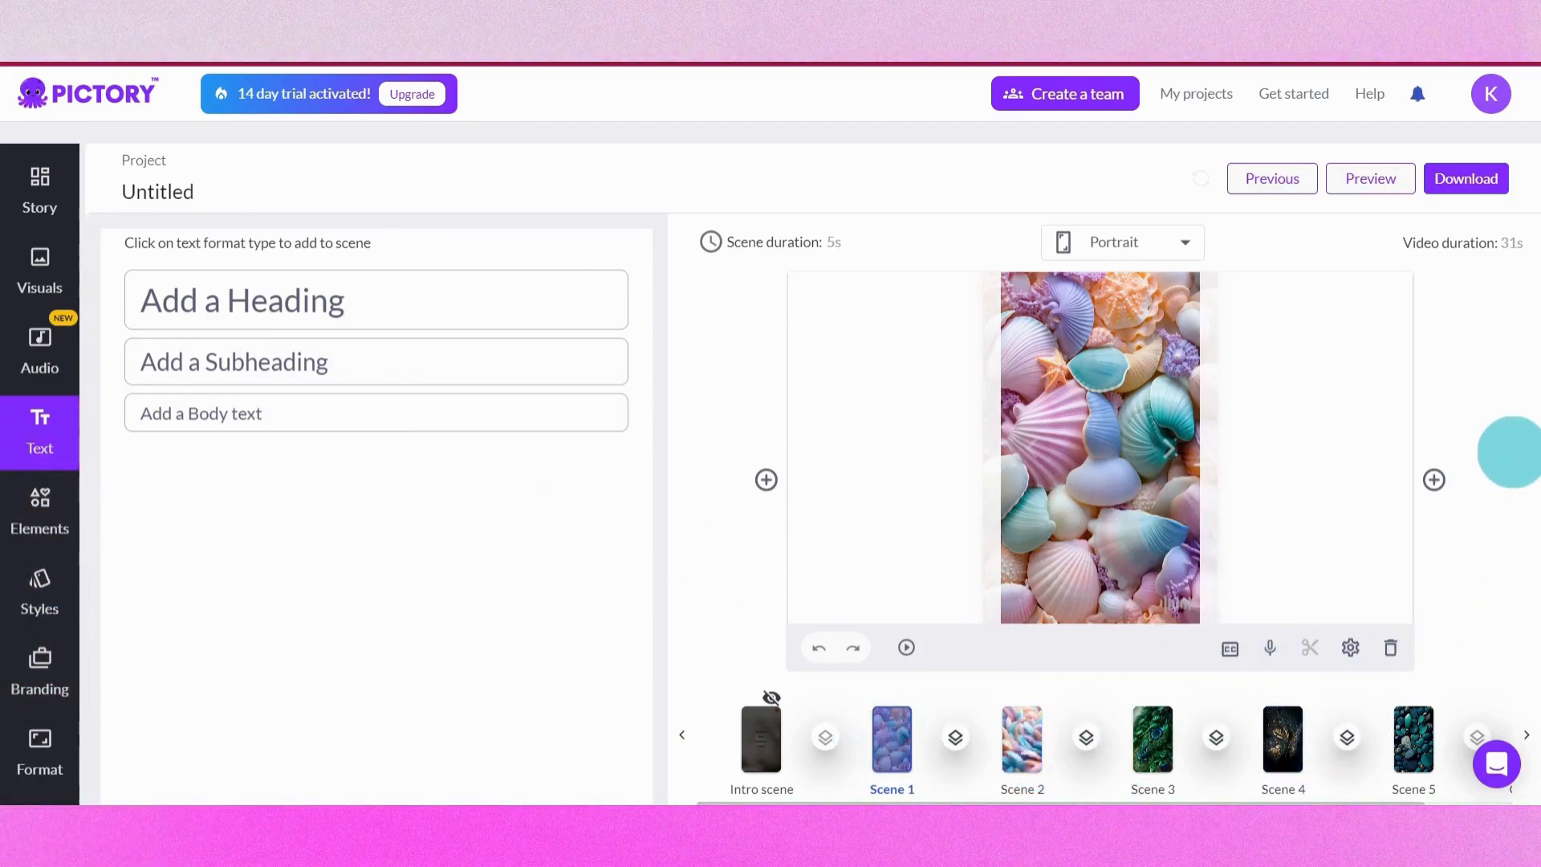
click(1496, 179)
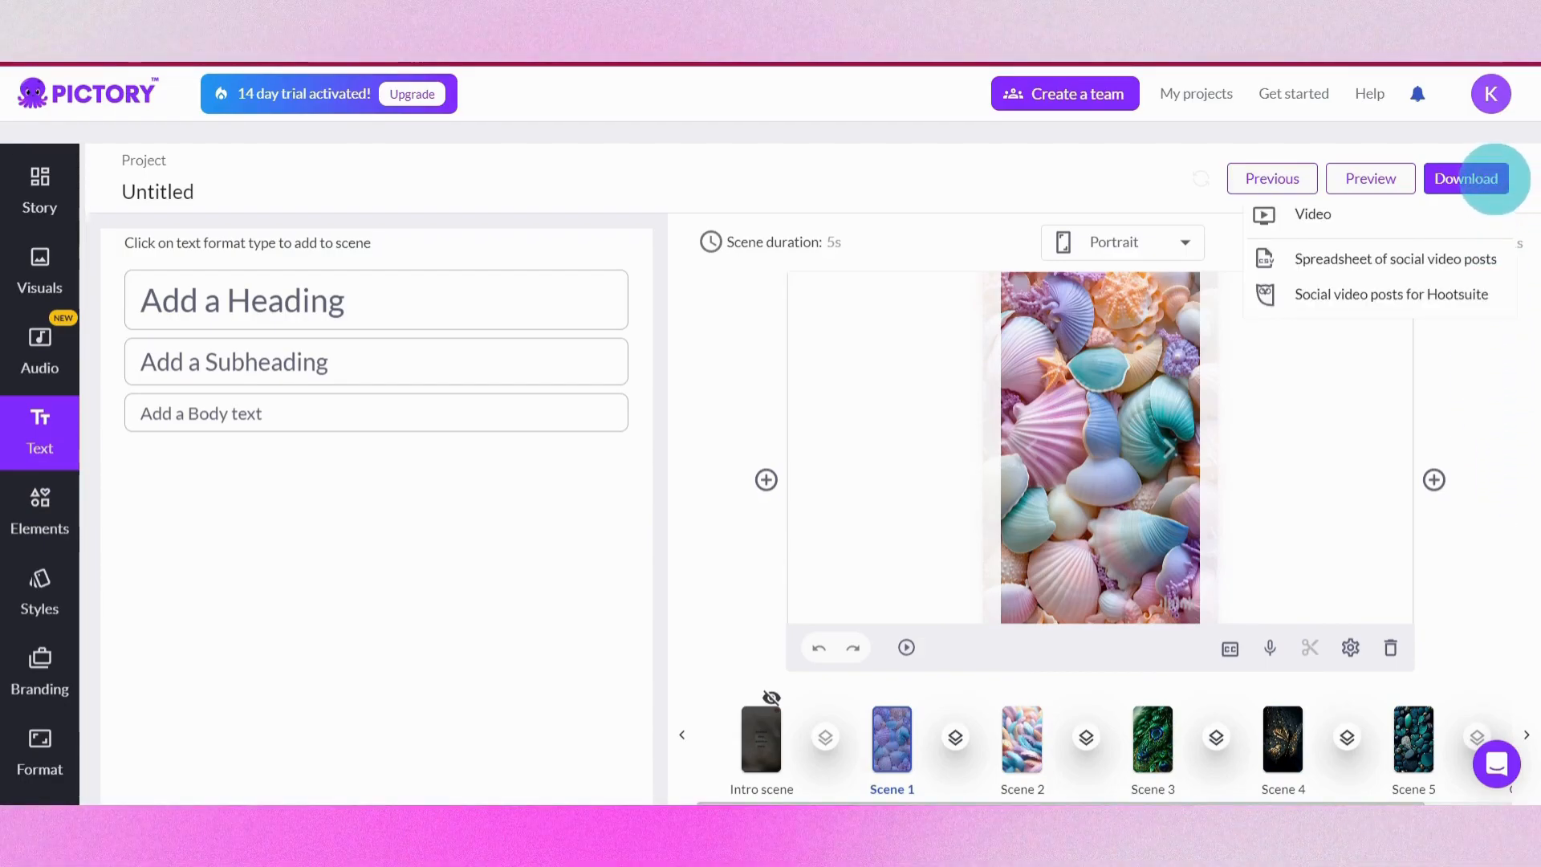